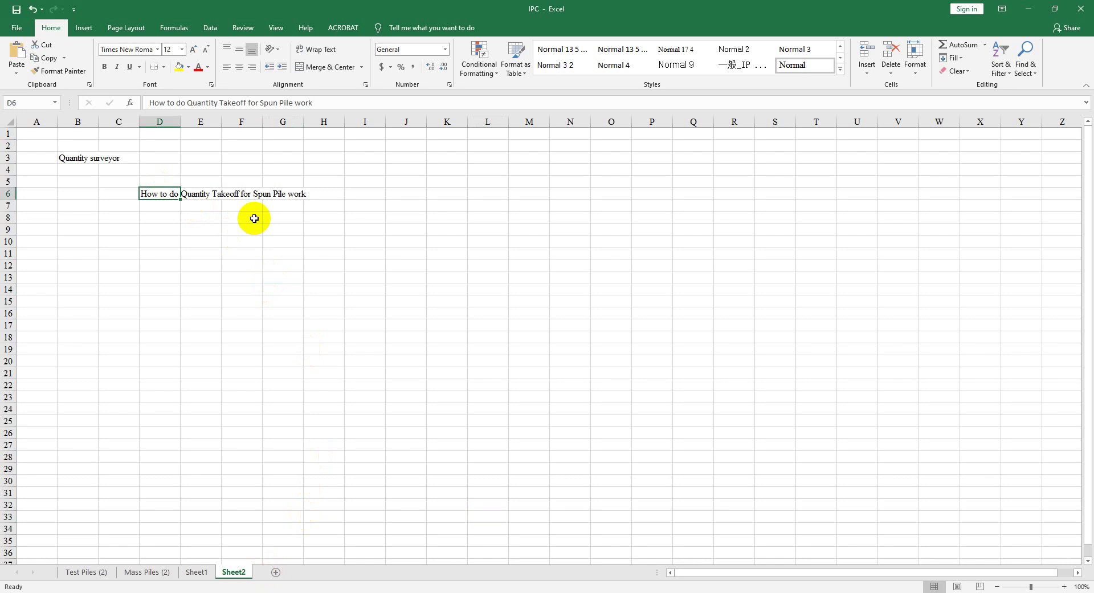
pyautogui.click(255, 265)
pyautogui.click(213, 264)
pyautogui.click(234, 241)
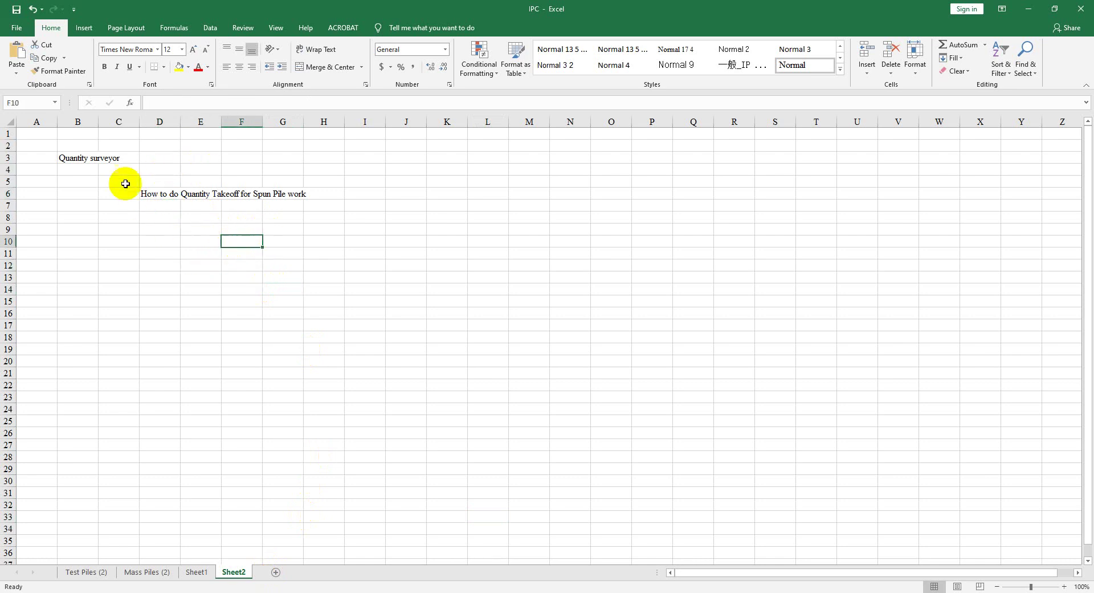
pyautogui.click(62, 161)
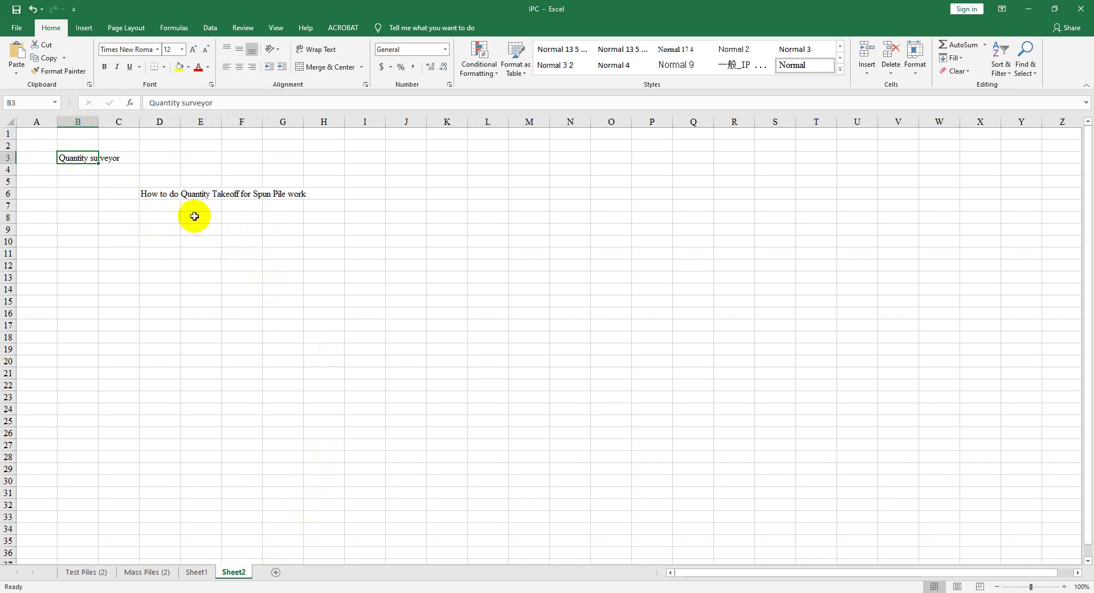
pyautogui.click(171, 204)
pyautogui.click(226, 206)
pyautogui.click(197, 266)
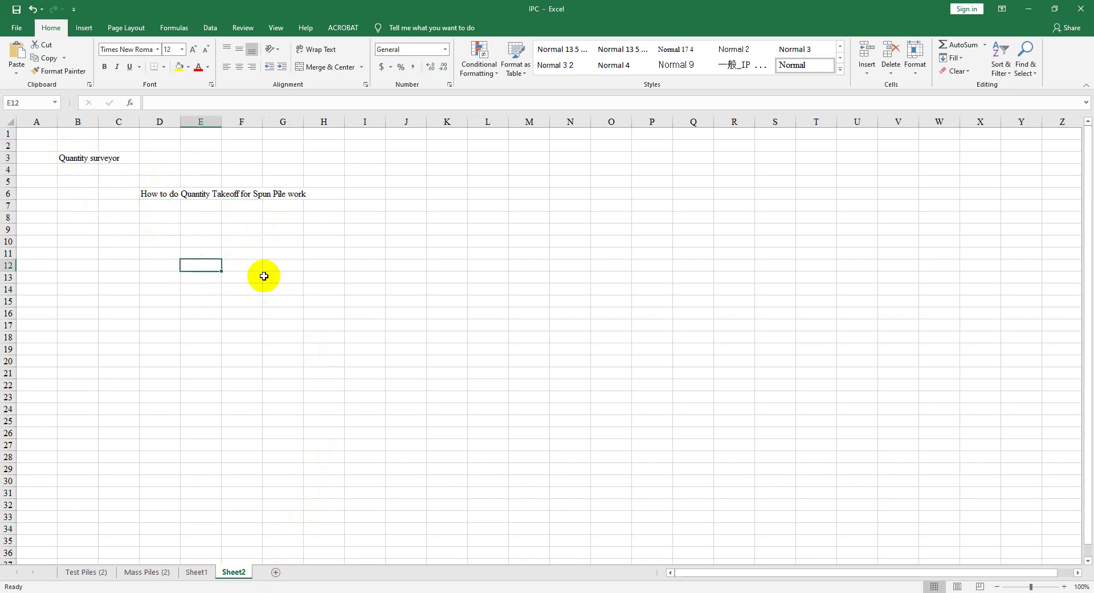
pyautogui.click(265, 277)
pyautogui.click(242, 455)
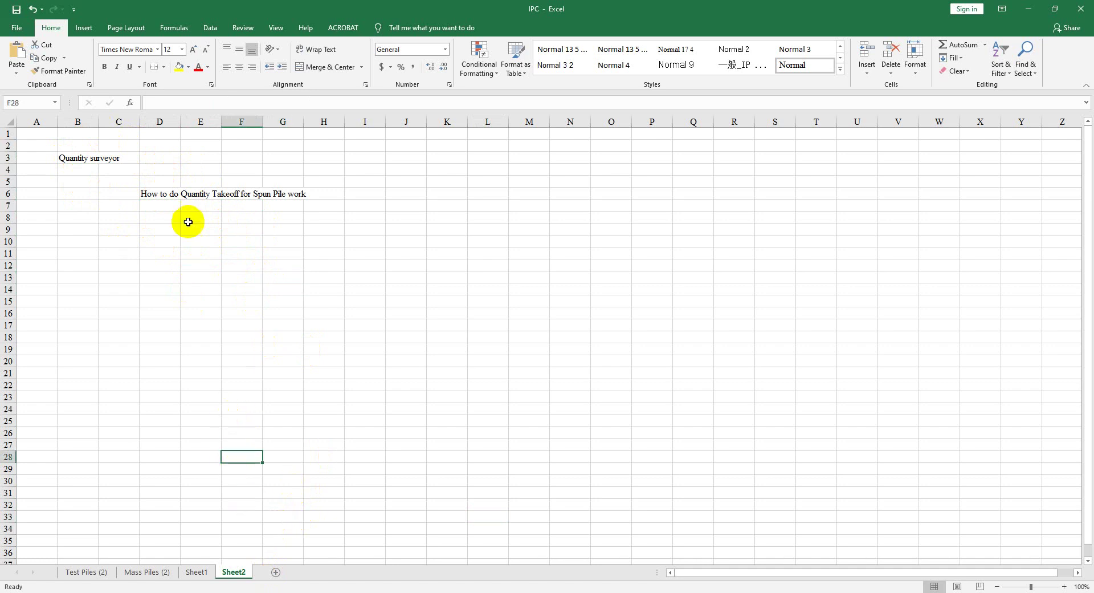
pyautogui.click(182, 203)
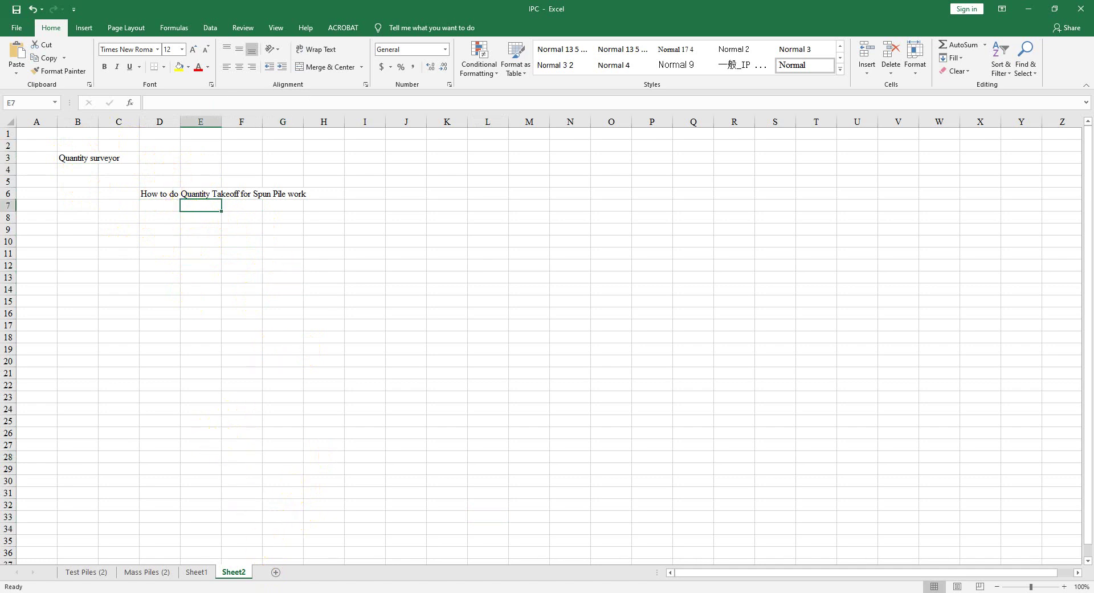
# Switch to Firefox and preview the PHC Spun Pile Dia 500mm photo in the "Spun Pile driving" image results.
pyautogui.hotkey('alt', 'Tab')
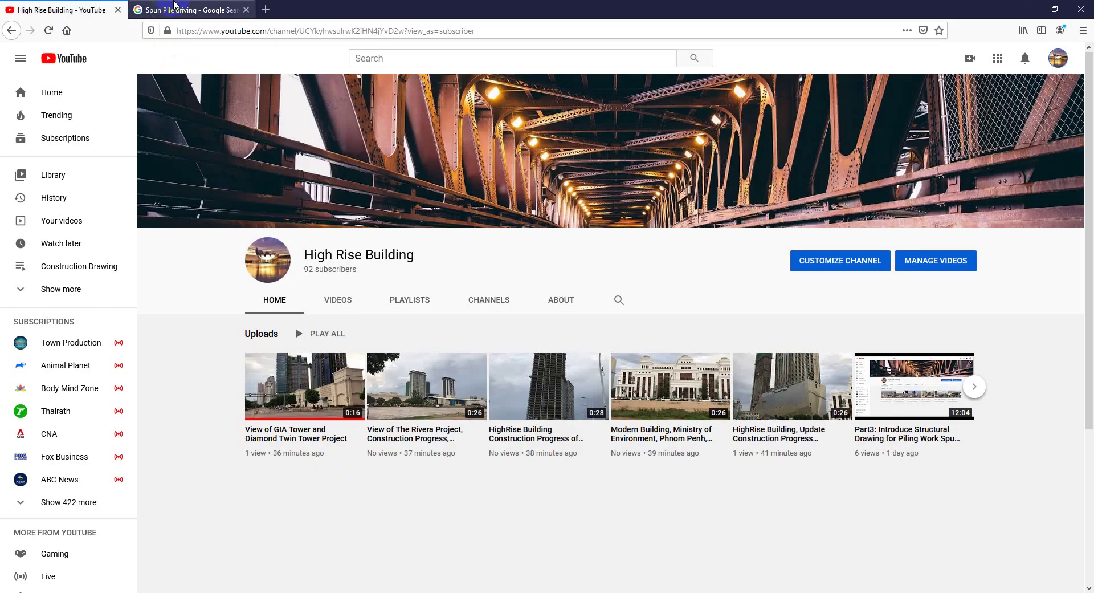
pyautogui.click(183, 9)
pyautogui.click(404, 298)
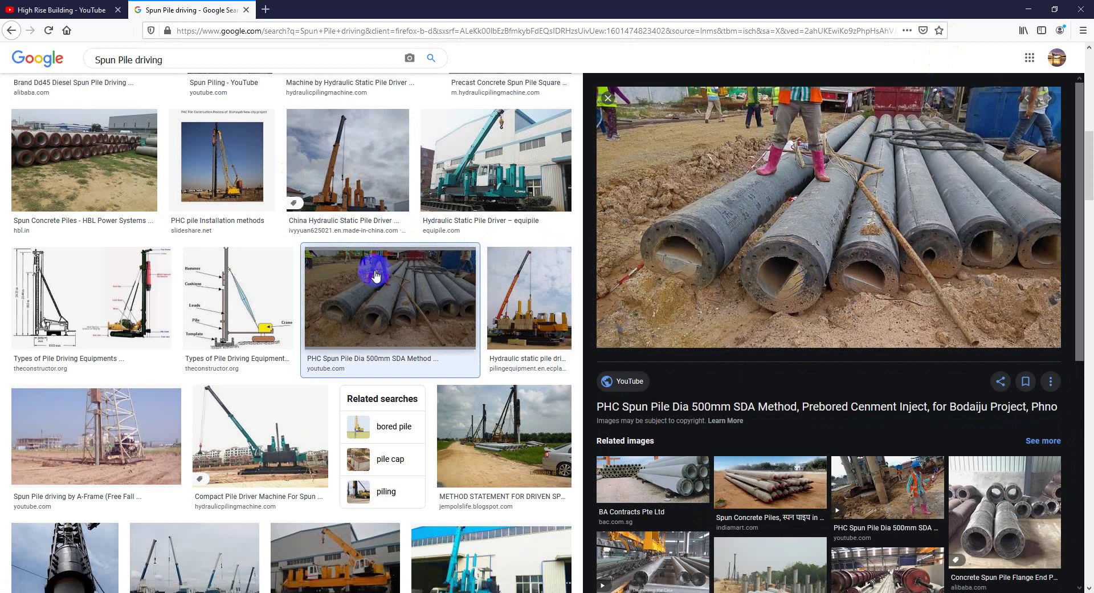
pyautogui.click(259, 198)
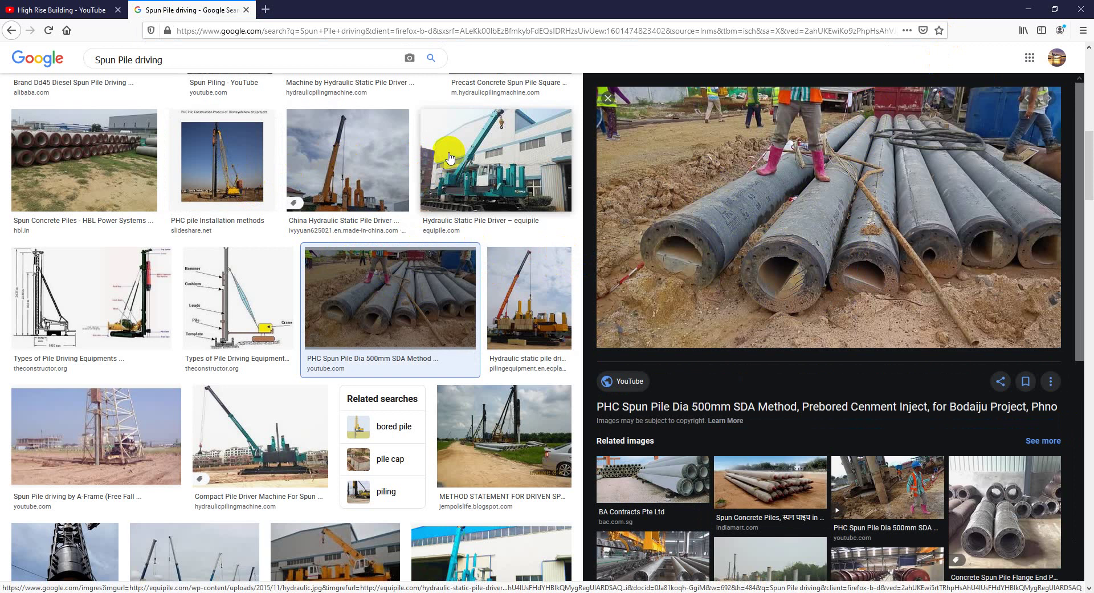
# Preview the hydraulic static pile driver, PHC pile installation and compact pile driver machine images in the search results.
pyautogui.click(334, 156)
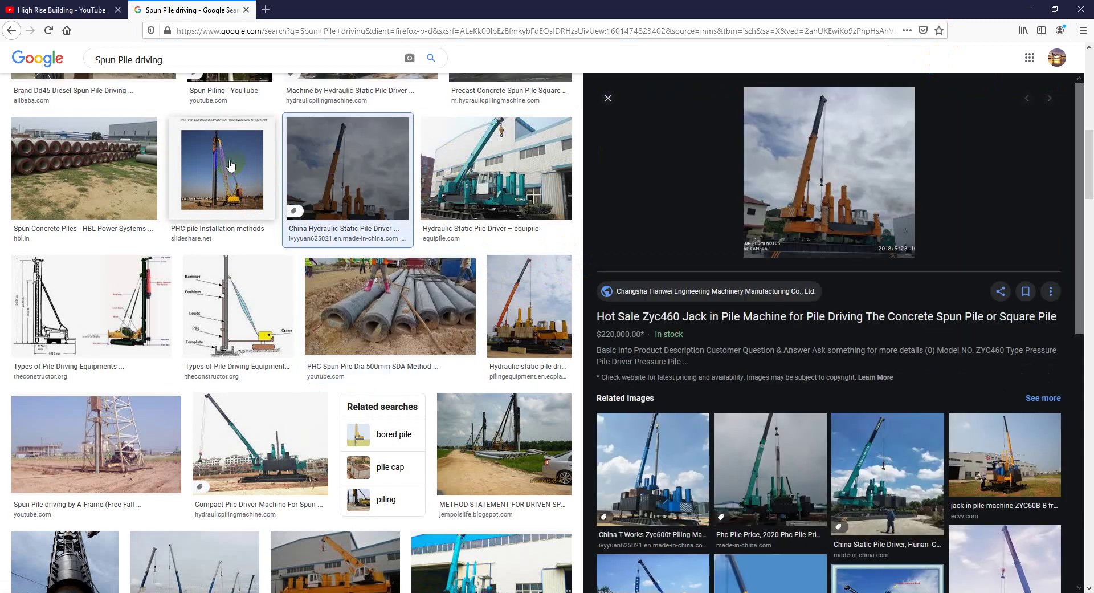
pyautogui.click(231, 166)
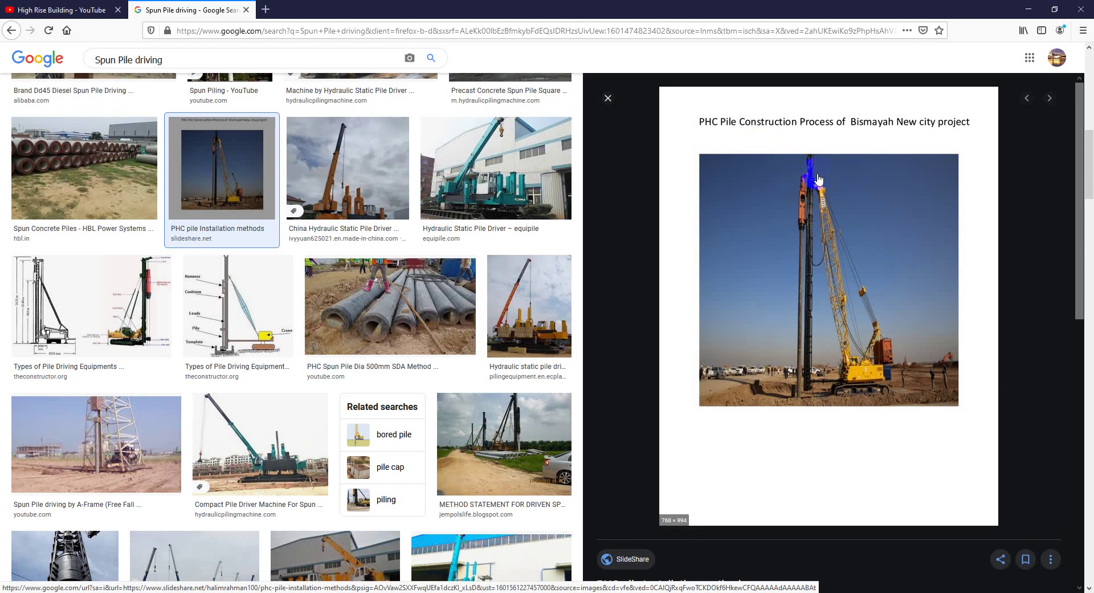
pyautogui.click(496, 168)
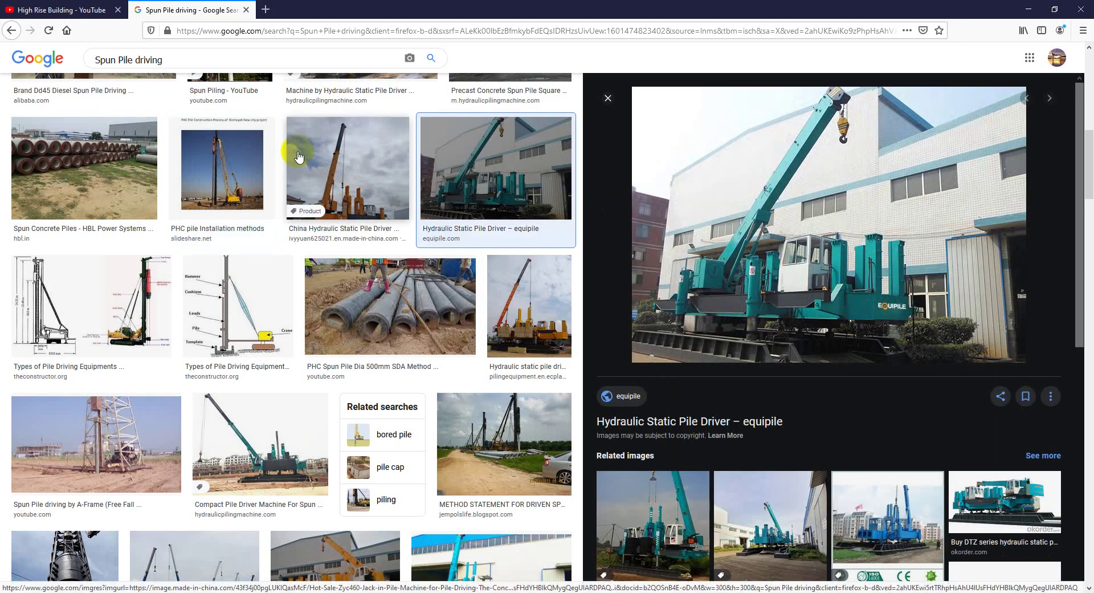
pyautogui.click(365, 184)
pyautogui.click(326, 406)
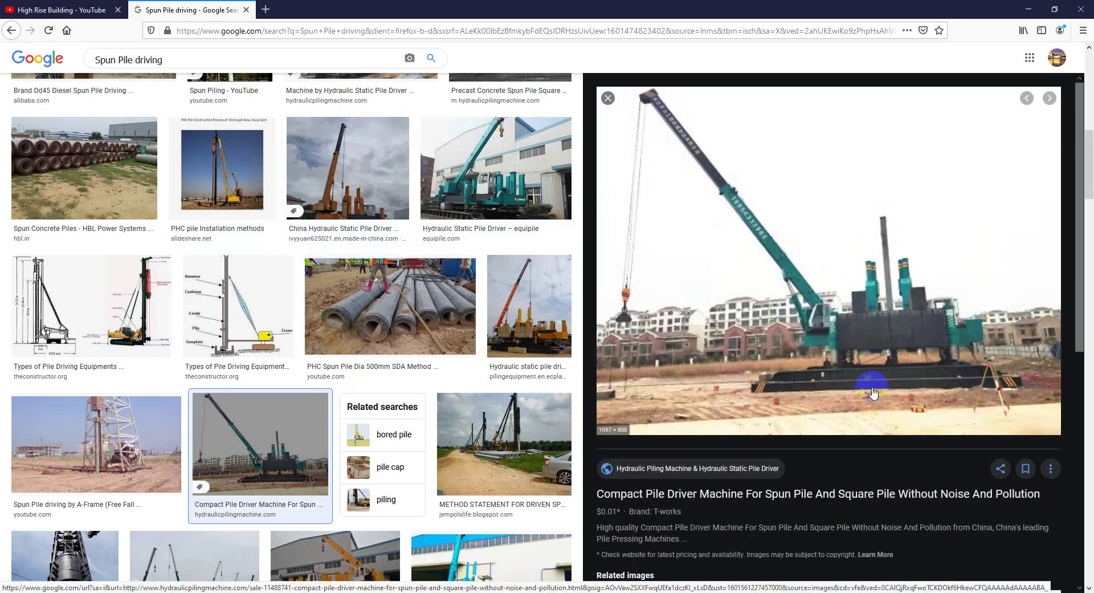
# Switch to the Spun Pile PDF in Adobe Acrobat Pro and maximize its window.
pyautogui.click(1030, 12)
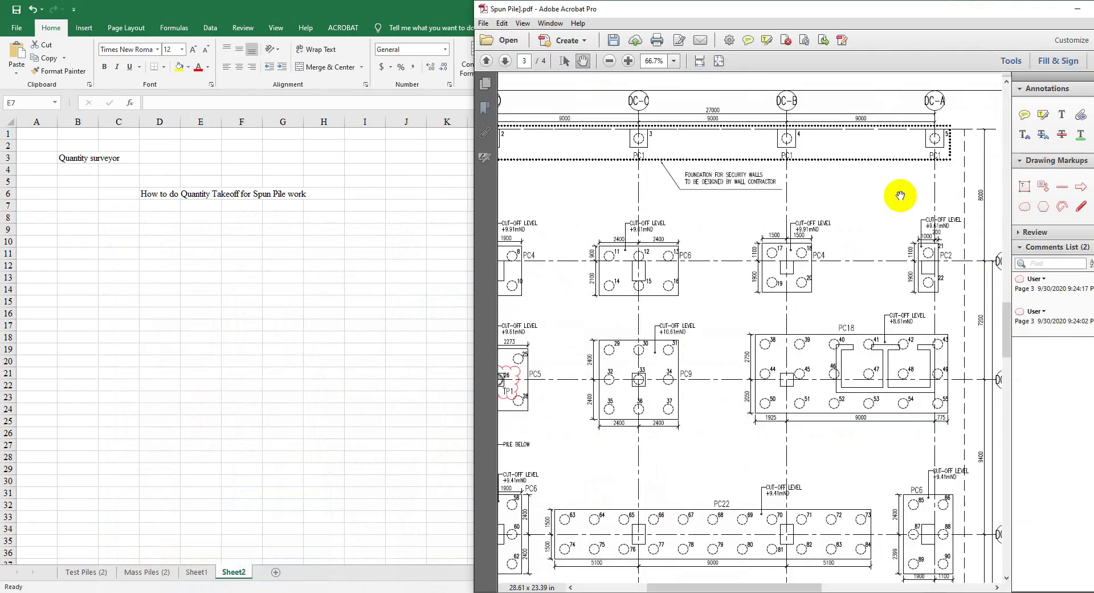
pyautogui.moveTo(1043, 12); pyautogui.dragTo(910, 12)
pyautogui.click(969, 12)
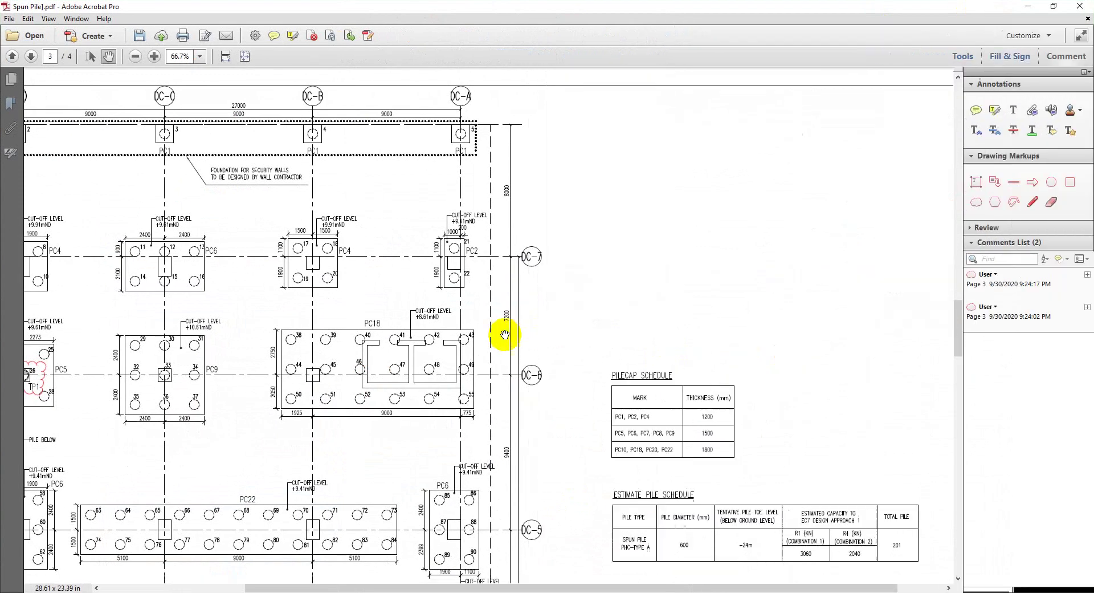
# Go to page 1 of the PDF and read the drawing list table.
pyautogui.keyDown('ctrl'); pyautogui.scroll(-3, 589, 318); pyautogui.keyUp('ctrl')
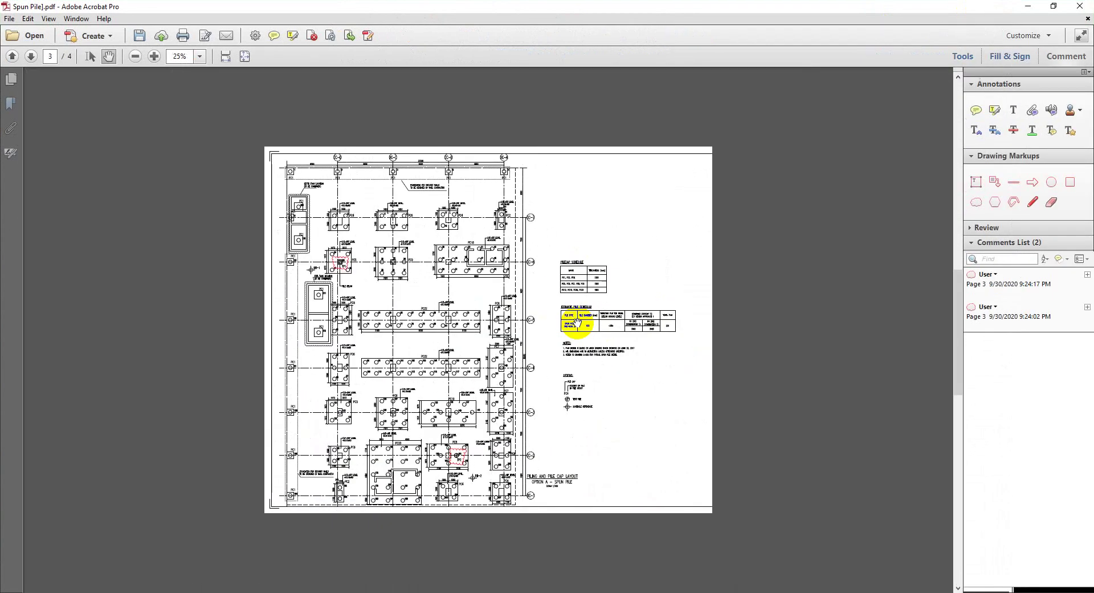
pyautogui.keyDown('ctrl'); pyautogui.scroll(1, 574, 320); pyautogui.keyUp('ctrl')
pyautogui.scroll(5, 576, 321)
pyautogui.scroll(2, 578, 323)
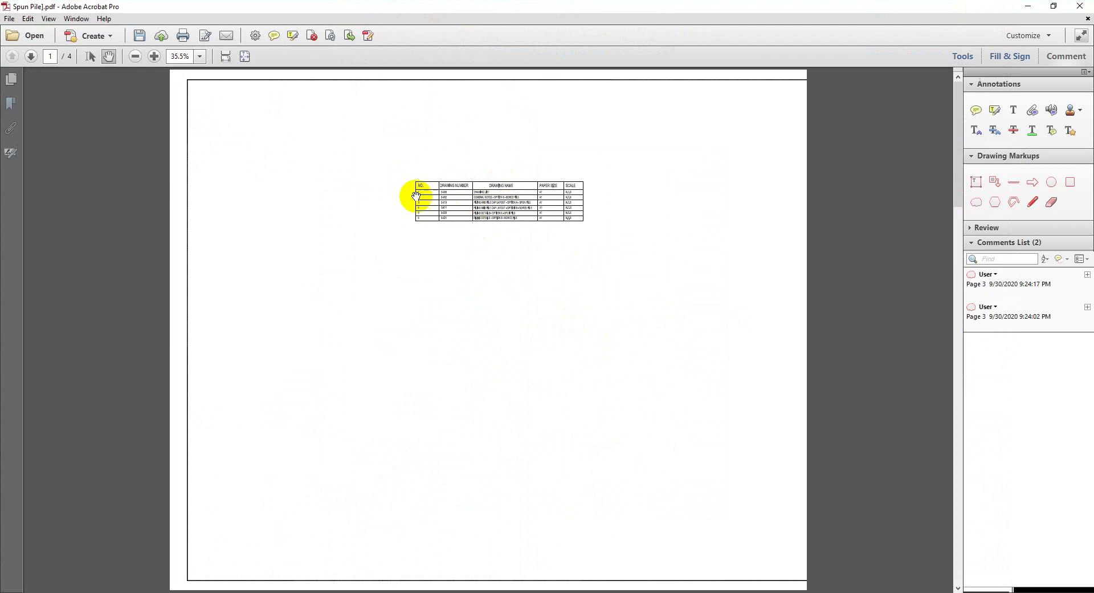
pyautogui.keyDown('ctrl'); pyautogui.scroll(3, 516, 208); pyautogui.keyUp('ctrl')
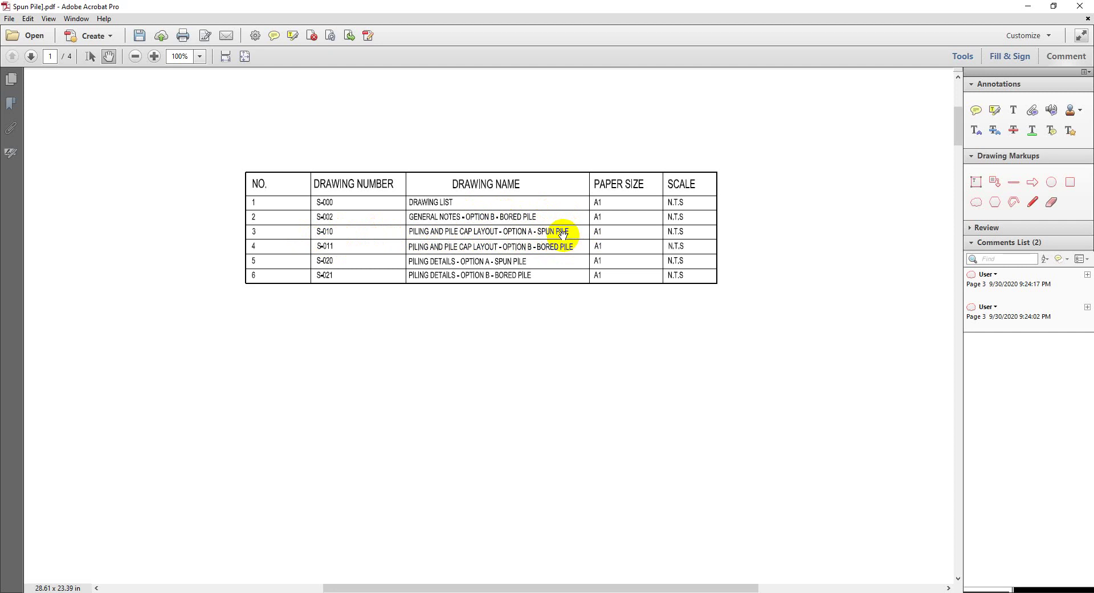
# Go to the spun pile layout on page 3 and examine the pile caps along the upper gridlines.
pyautogui.keyDown('ctrl'); pyautogui.scroll(-5, 562, 234); pyautogui.keyUp('ctrl')
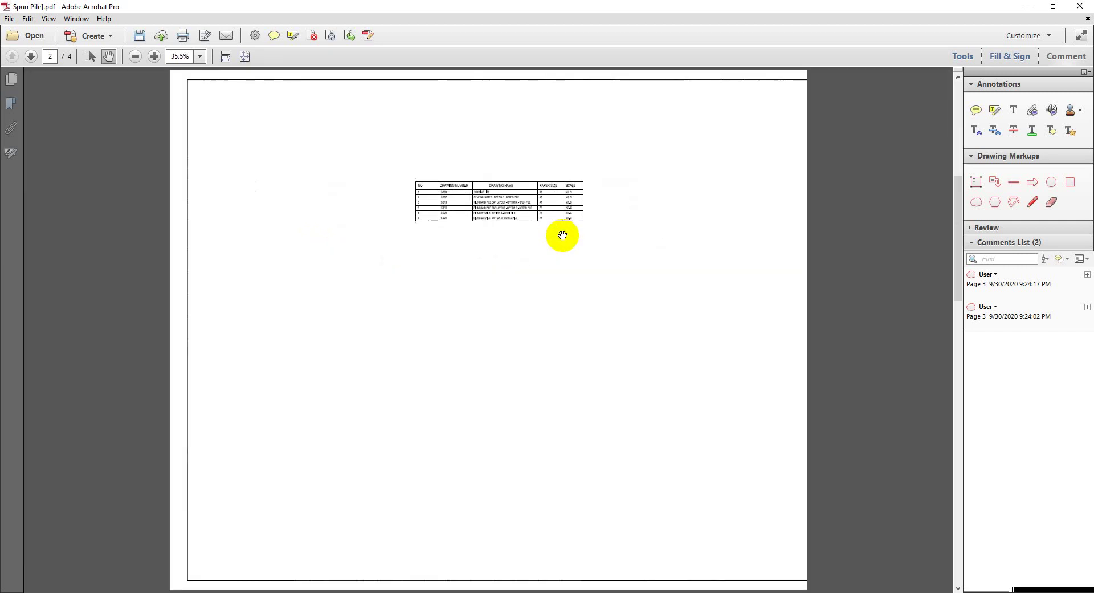
pyautogui.scroll(-3, 562, 234)
pyautogui.keyDown('ctrl'); pyautogui.scroll(4, 435, 166); pyautogui.keyUp('ctrl')
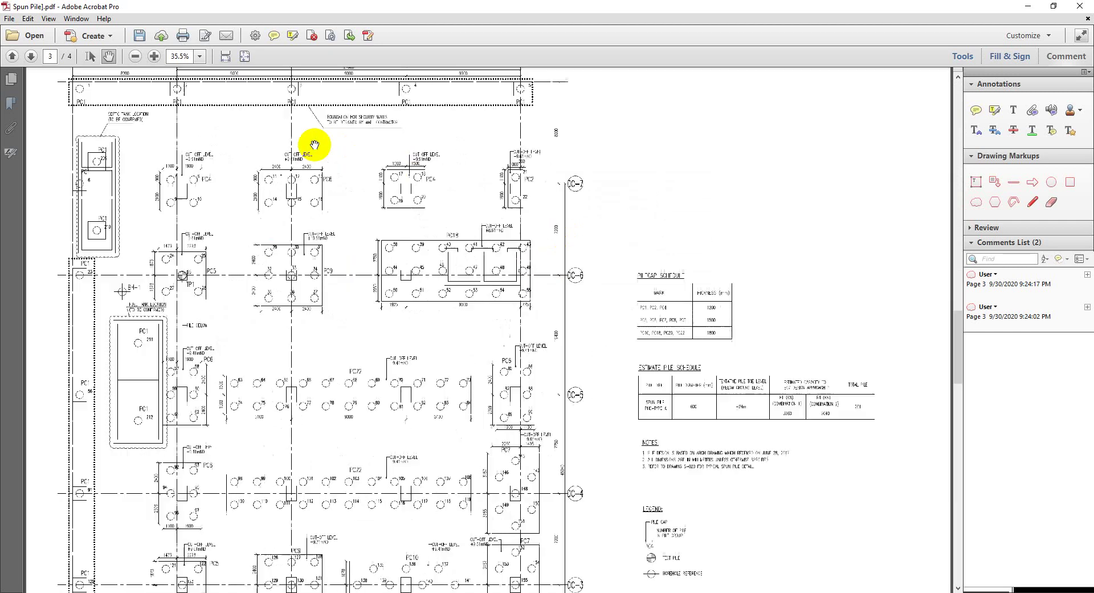
pyautogui.keyDown('ctrl'); pyautogui.scroll(4, 315, 145); pyautogui.keyUp('ctrl')
pyautogui.keyDown('ctrl'); pyautogui.scroll(-2, 403, 195); pyautogui.keyUp('ctrl')
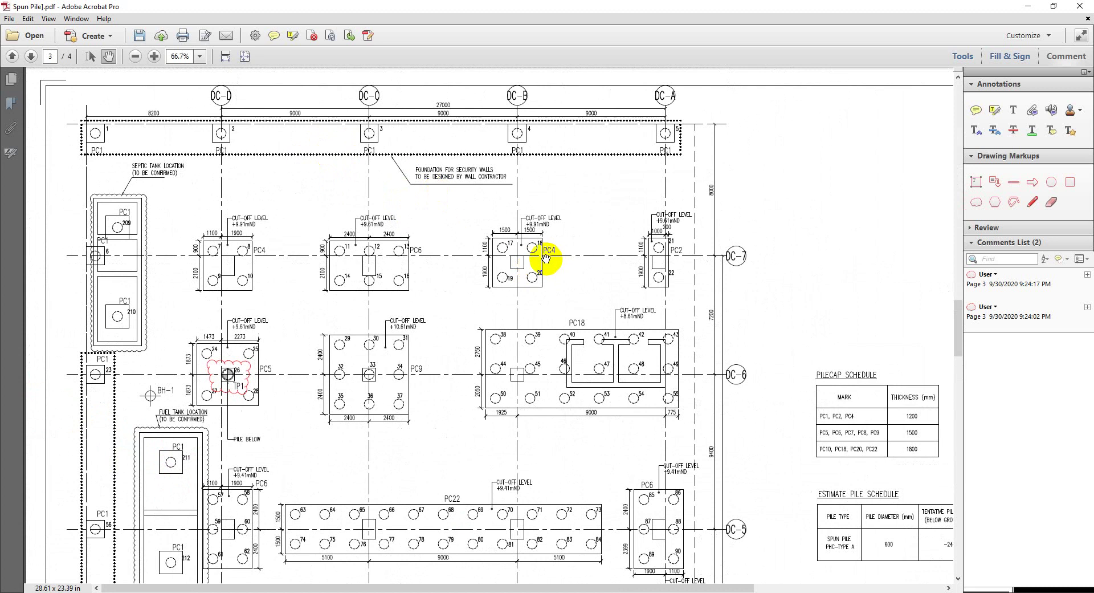
pyautogui.moveTo(276, 197); pyautogui.dragTo(244, 177)
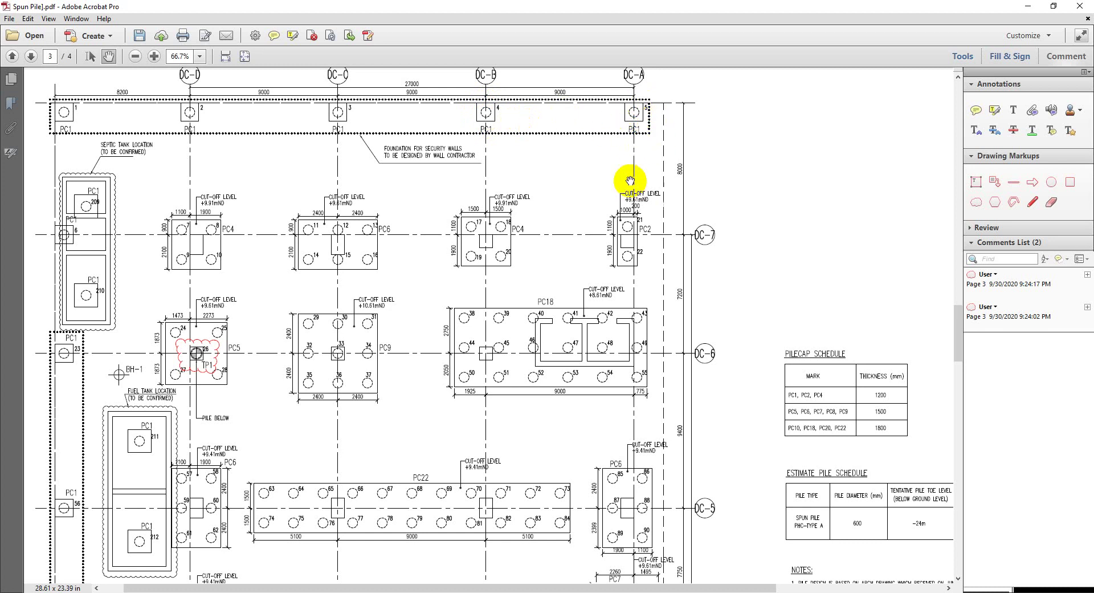
# Examine the pile numbers and cut-off levels of the pile caps along gridlines DC-7 and DC-6.
pyautogui.keyDown('ctrl'); pyautogui.scroll(3, 633, 198); pyautogui.keyUp('ctrl')
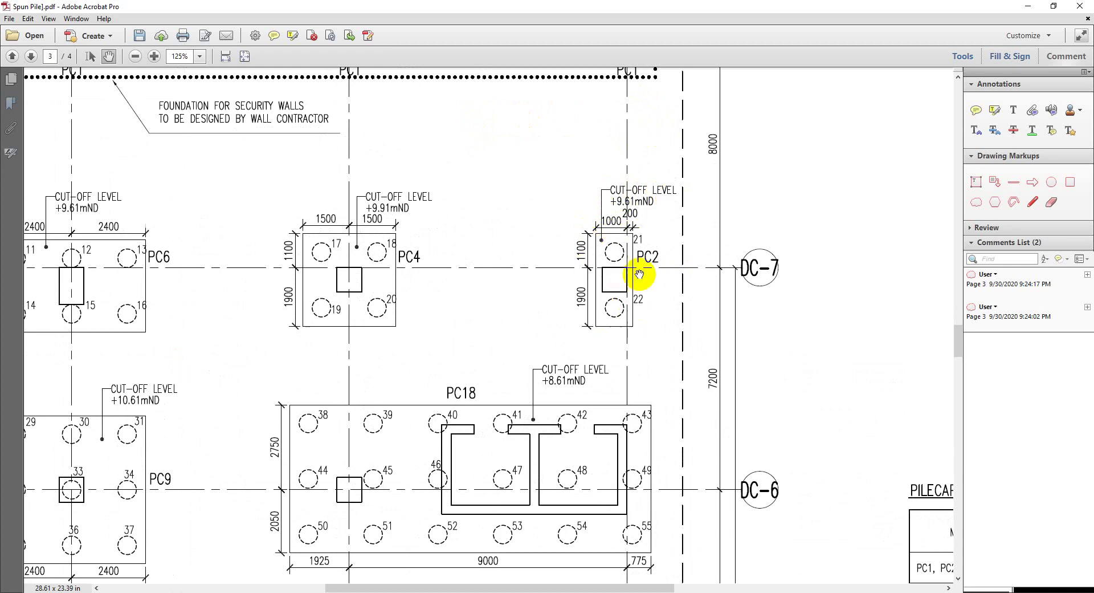
pyautogui.keyDown('shift'); pyautogui.hscroll(-2, 563, 298); pyautogui.keyUp('shift')
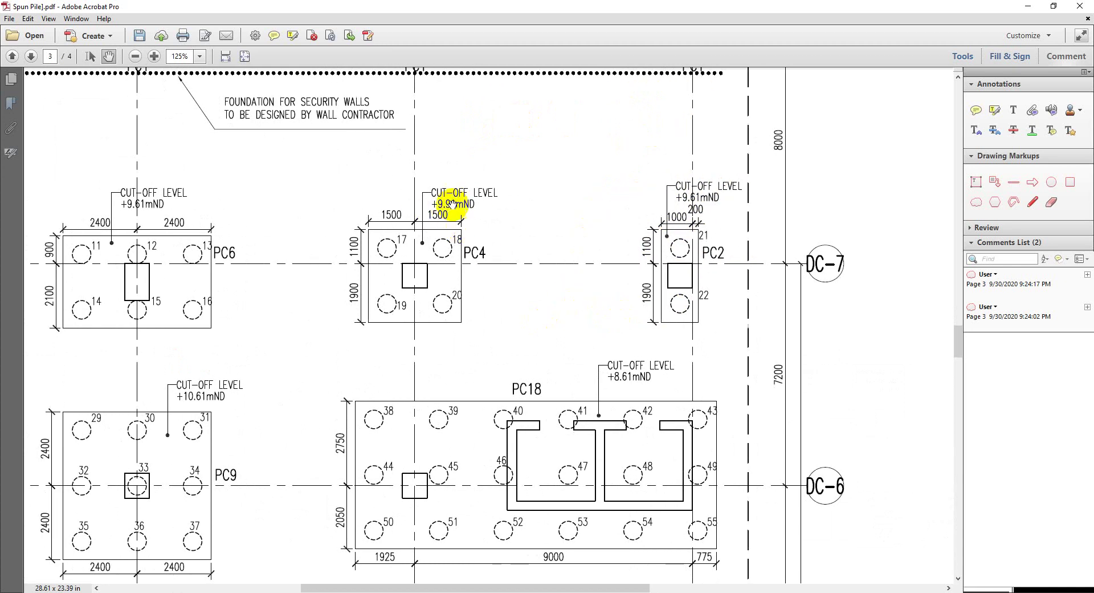
pyautogui.keyDown('ctrl'); pyautogui.scroll(-3, 538, 179); pyautogui.keyUp('ctrl')
pyautogui.keyDown('ctrl'); pyautogui.scroll(2, 398, 318); pyautogui.keyUp('ctrl')
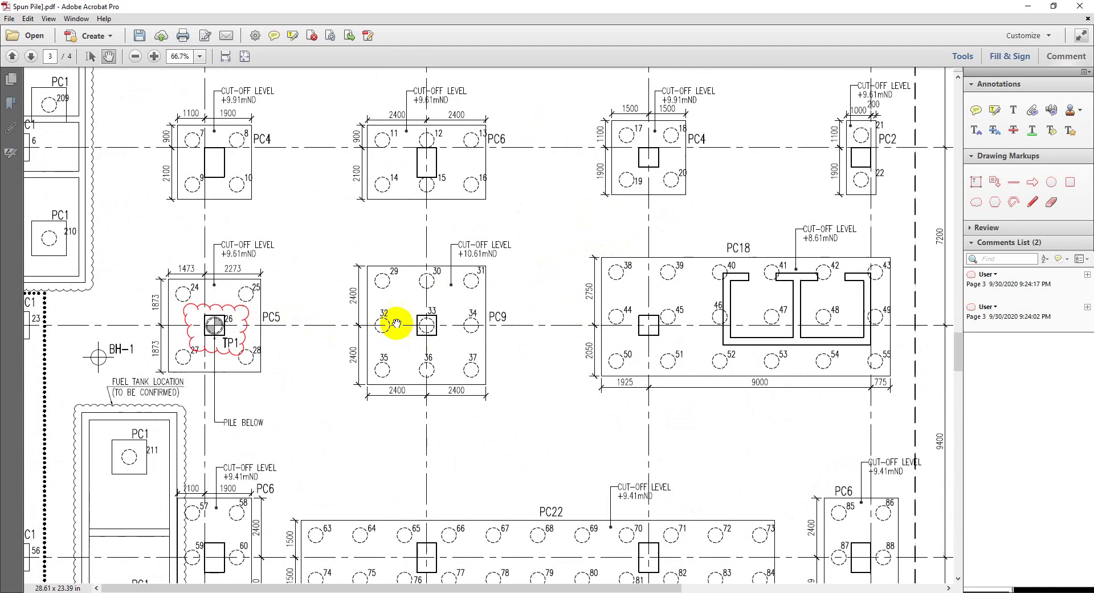
# Read the Estimate Pile Schedule for pile type, diameter, toe level, capacity and total piles.
pyautogui.keyDown('ctrl'); pyautogui.scroll(-2, 488, 305); pyautogui.keyUp('ctrl')
pyautogui.keyDown('ctrl'); pyautogui.scroll(2, 744, 415); pyautogui.keyUp('ctrl')
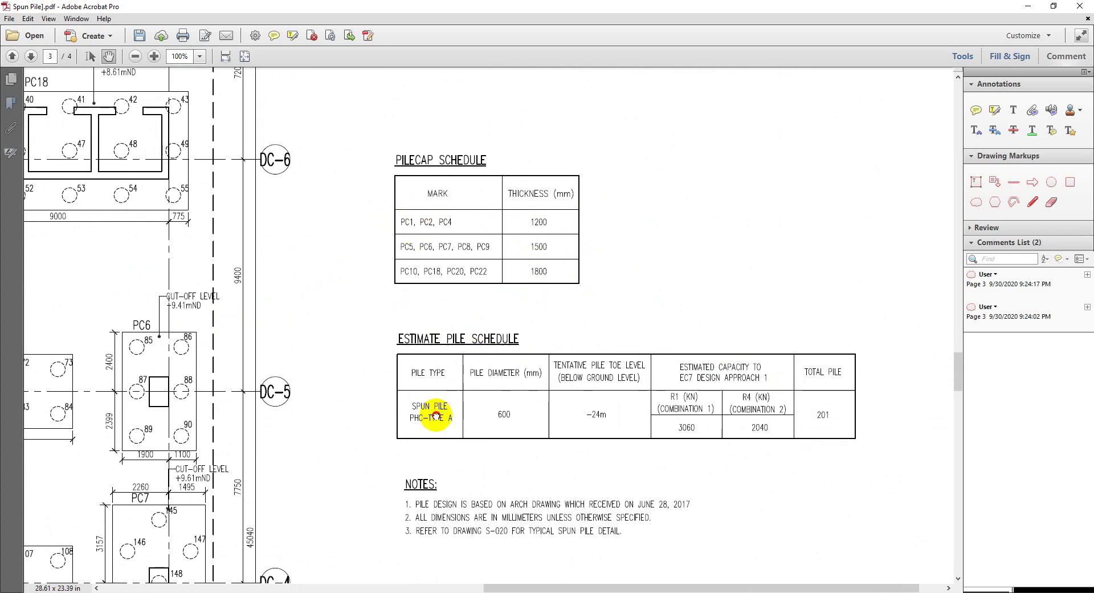
pyautogui.moveTo(437, 415); pyautogui.dragTo(456, 367)
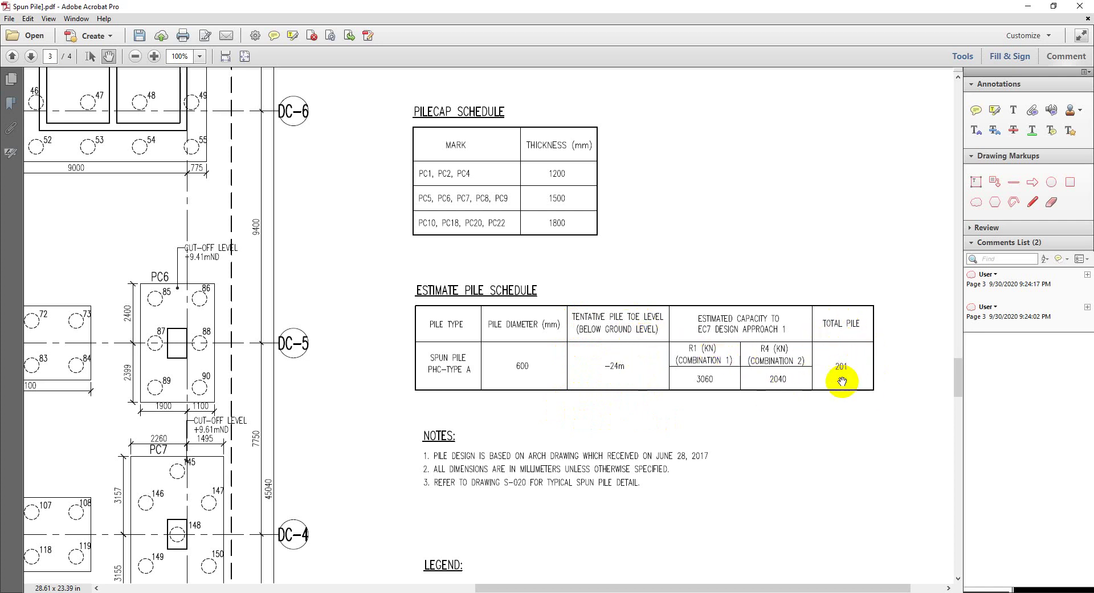
pyautogui.scroll(-3, 610, 414)
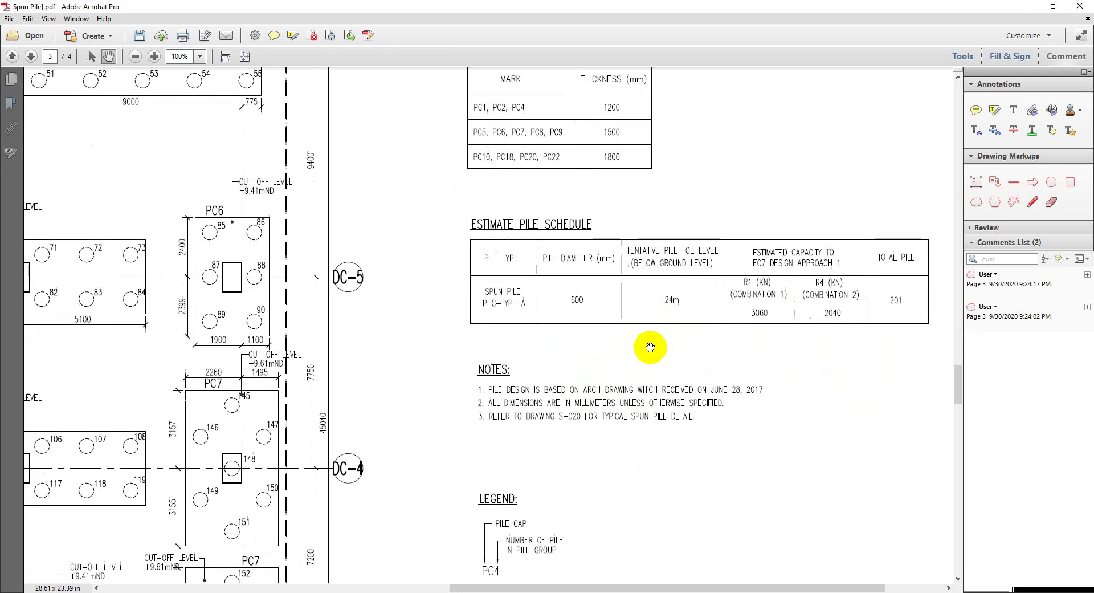
pyautogui.hscroll(-2, 598, 392)
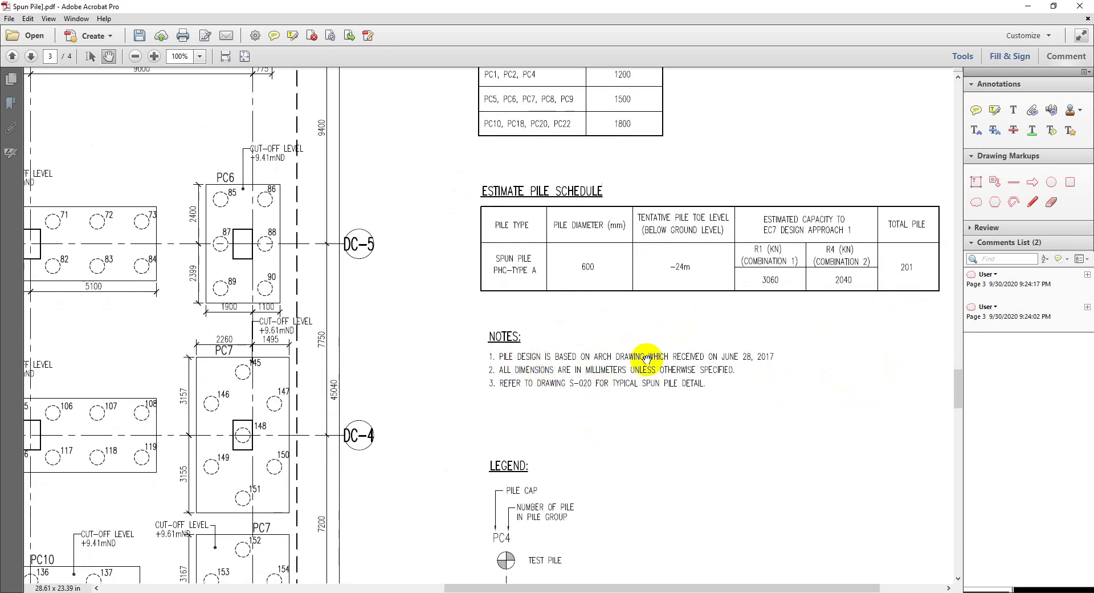
# Examine the legend symbols for pile cap, number of piles in a group, test pile and borehole reference.
pyautogui.scroll(-4, 552, 358)
pyautogui.hscroll(-1, 553, 358)
pyautogui.keyDown('ctrl'); pyautogui.scroll(-3, 552, 358); pyautogui.keyUp('ctrl')
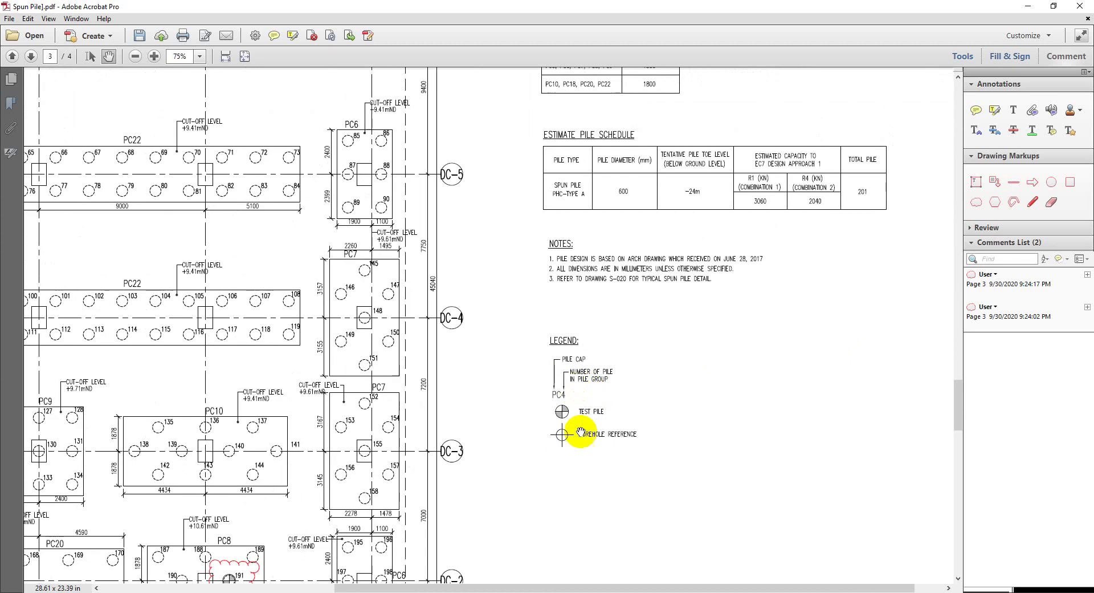
pyautogui.keyDown('ctrl'); pyautogui.scroll(-1, 592, 378); pyautogui.keyUp('ctrl')
pyautogui.moveTo(523, 346)
pyautogui.mouseDown()
pyautogui.moveTo(386, 312)
pyautogui.moveTo(440, 332)
pyautogui.mouseUp()
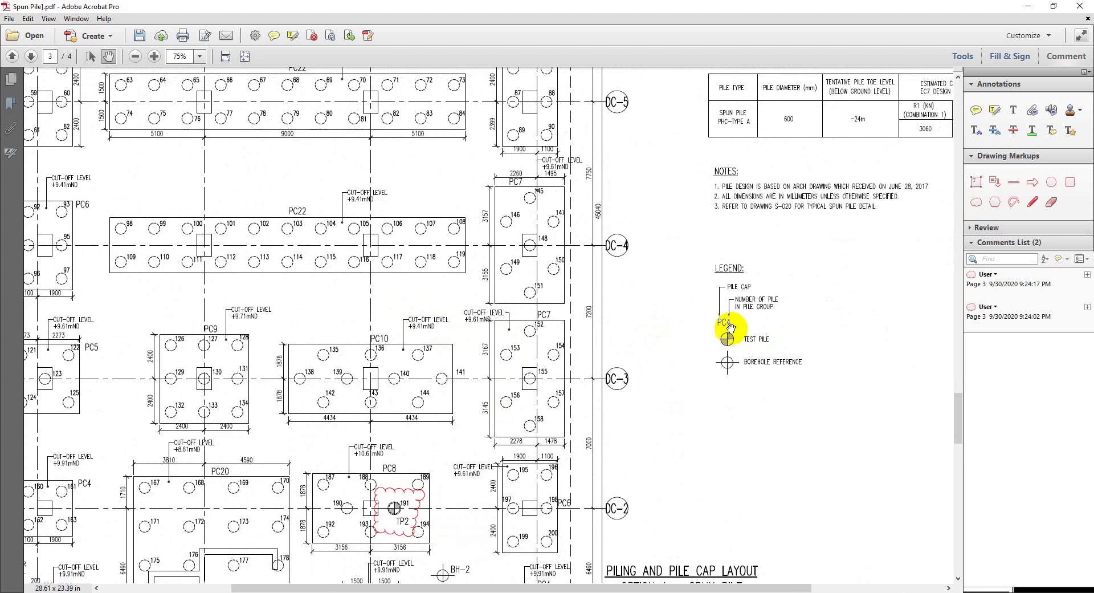
# Locate test piles TP1 and TP2 on the piling layout and compare their symbols with the legend.
pyautogui.keyDown('ctrl'); pyautogui.scroll(-1, 446, 349); pyautogui.keyUp('ctrl')
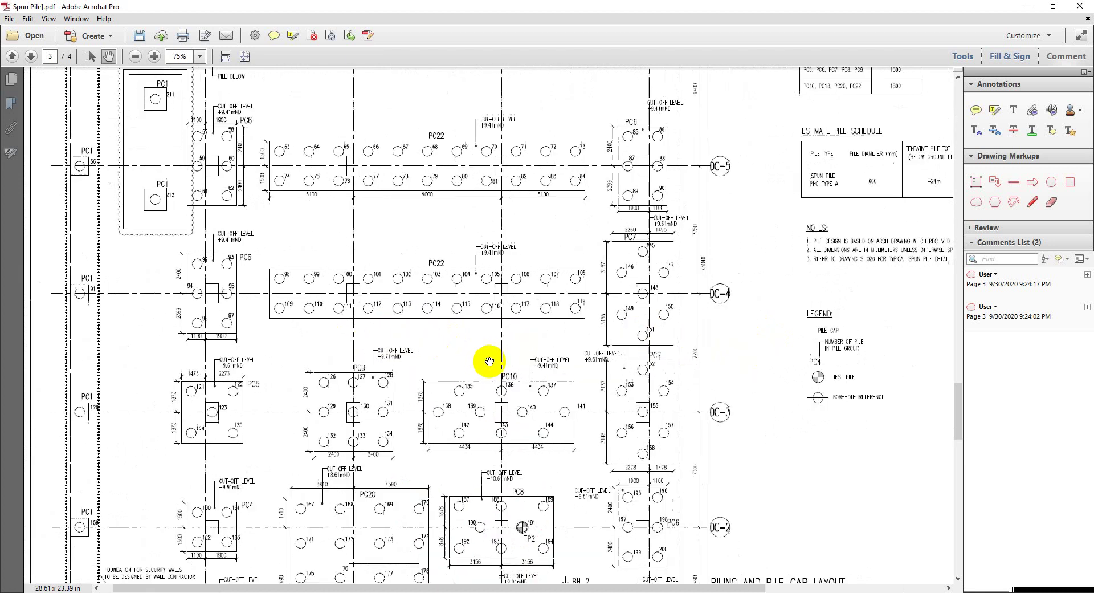
pyautogui.keyDown('ctrl'); pyautogui.scroll(-3, 353, 337); pyautogui.keyUp('ctrl')
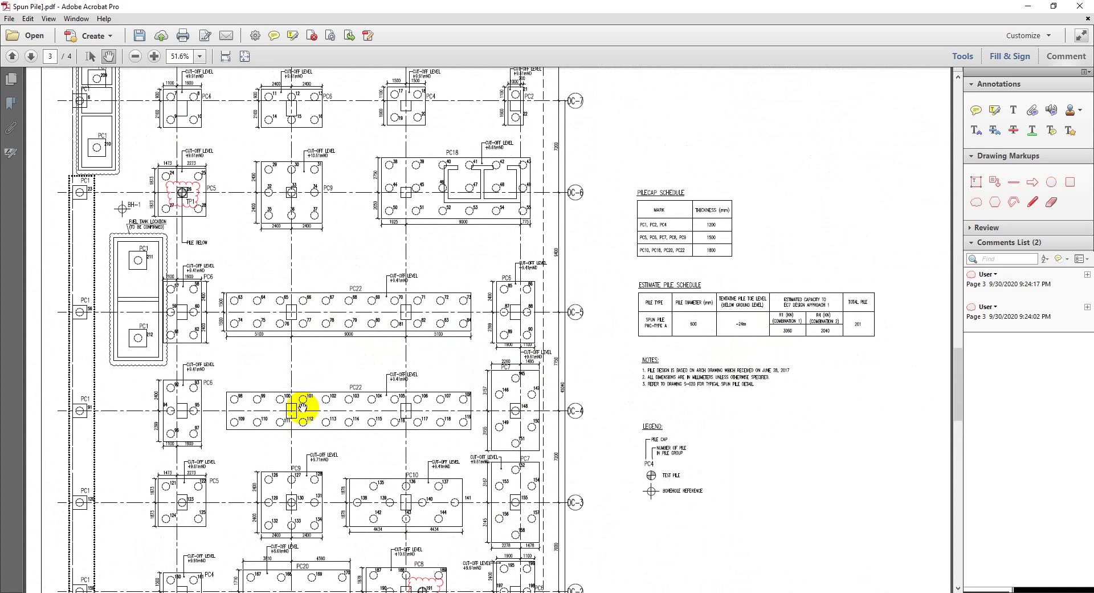
pyautogui.scroll(-2, 302, 399)
pyautogui.scroll(2, 330, 377)
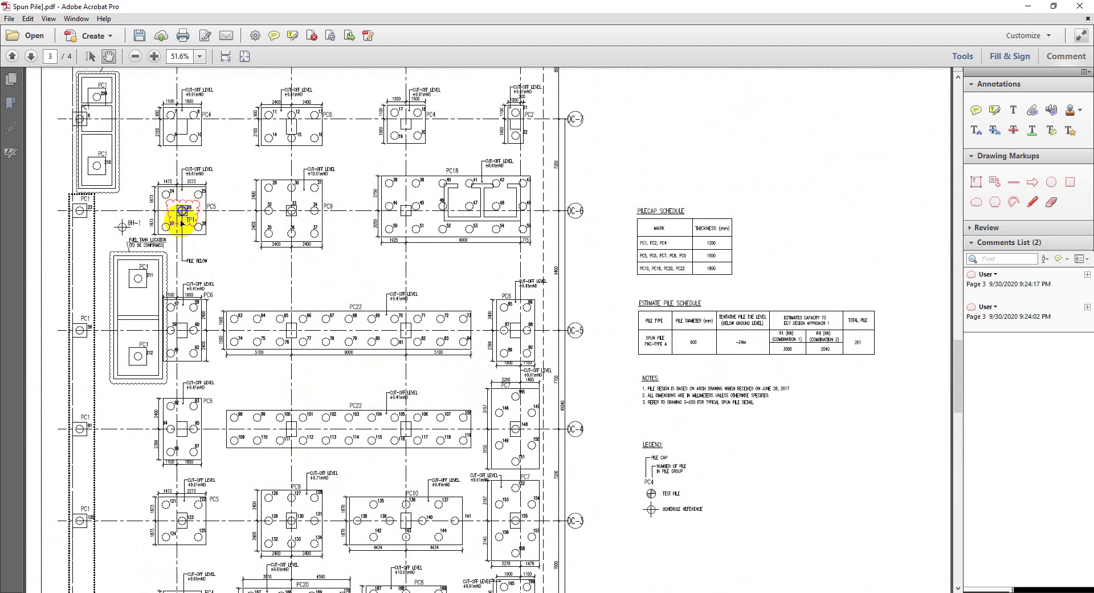
pyautogui.scroll(-3, 302, 262)
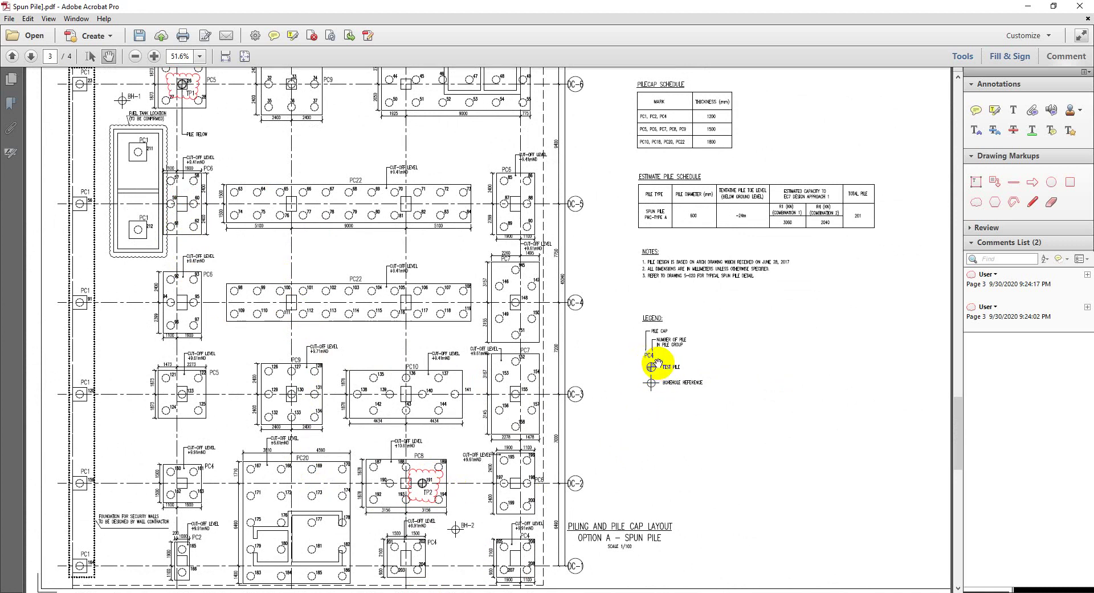
pyautogui.keyDown('ctrl'); pyautogui.scroll(-2, 515, 353); pyautogui.keyUp('ctrl')
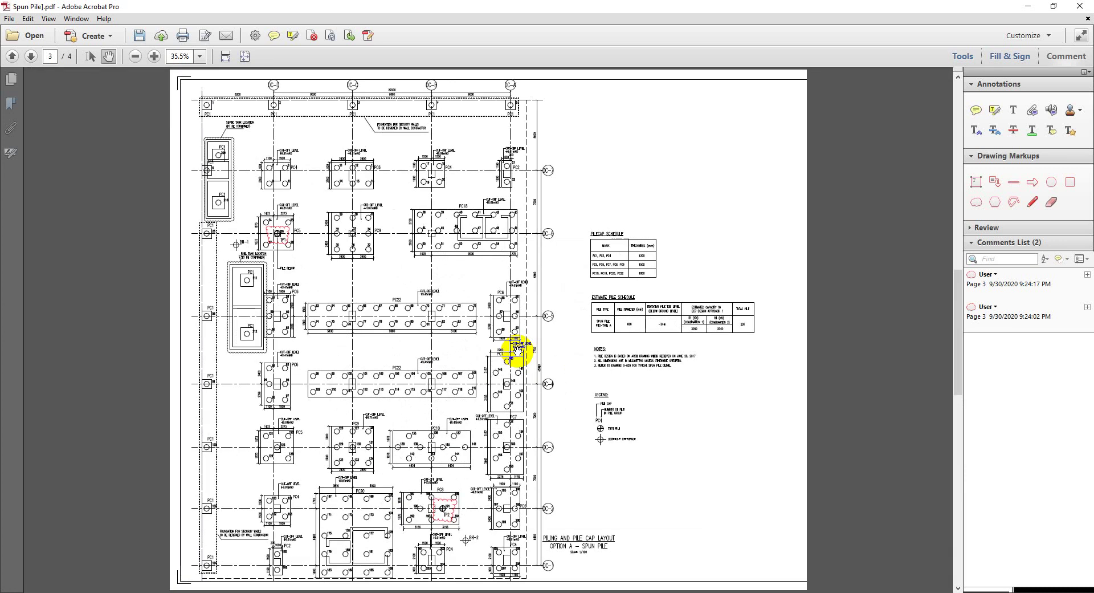
# Examine the reference boreholes BH-1 and BH-2, the middle and lower pile segments and the plate joint shoe detail on page 4.
pyautogui.scroll(-3, 516, 348)
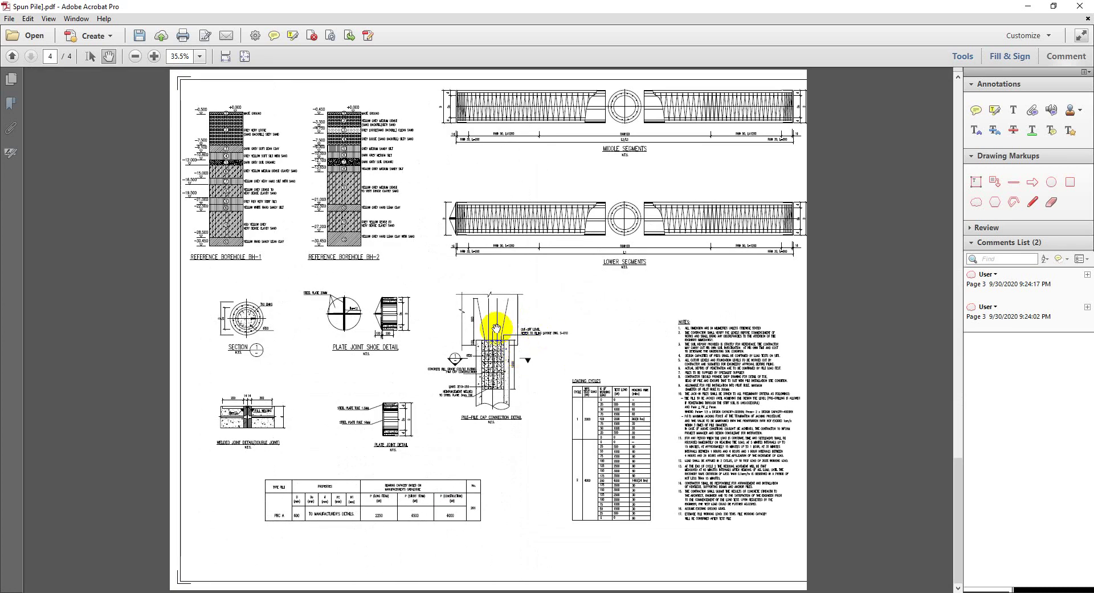
pyautogui.keyDown('ctrl'); pyautogui.scroll(3, 501, 318); pyautogui.keyUp('ctrl')
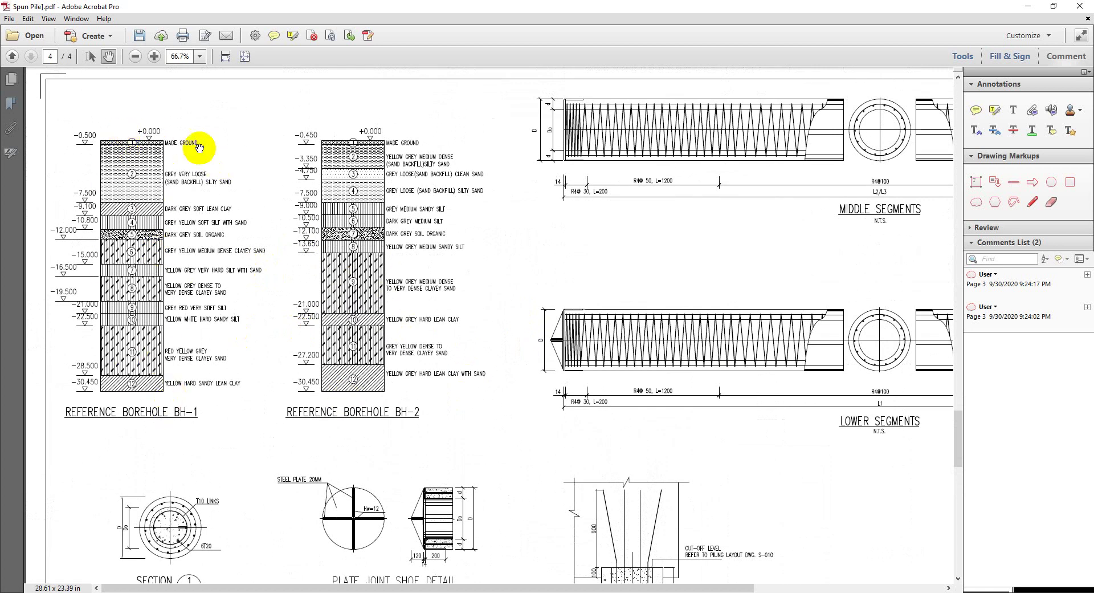
pyautogui.hscroll(5, 593, 188)
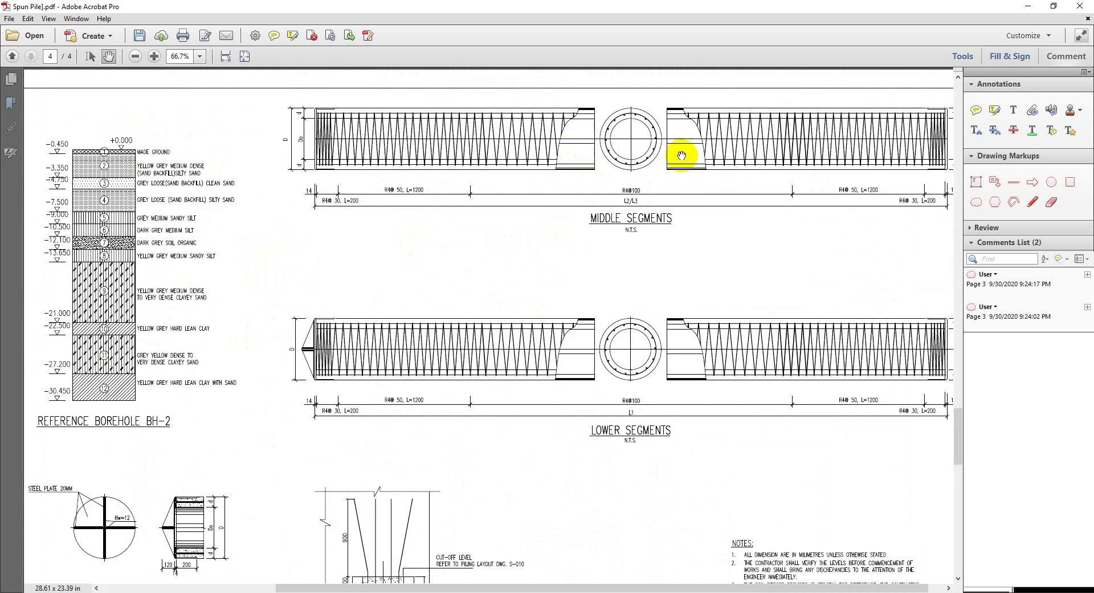
pyautogui.keyDown('ctrl'); pyautogui.scroll(-3, 604, 140); pyautogui.keyUp('ctrl')
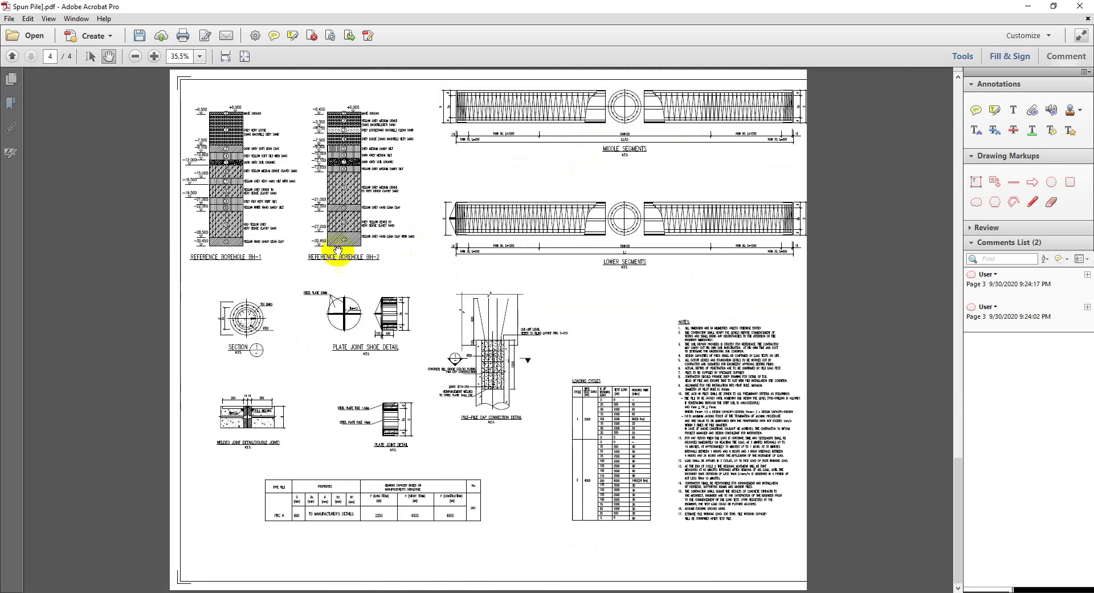
pyautogui.moveTo(380, 300); pyautogui.dragTo(397, 326)
pyautogui.moveTo(340, 294); pyautogui.dragTo(348, 305)
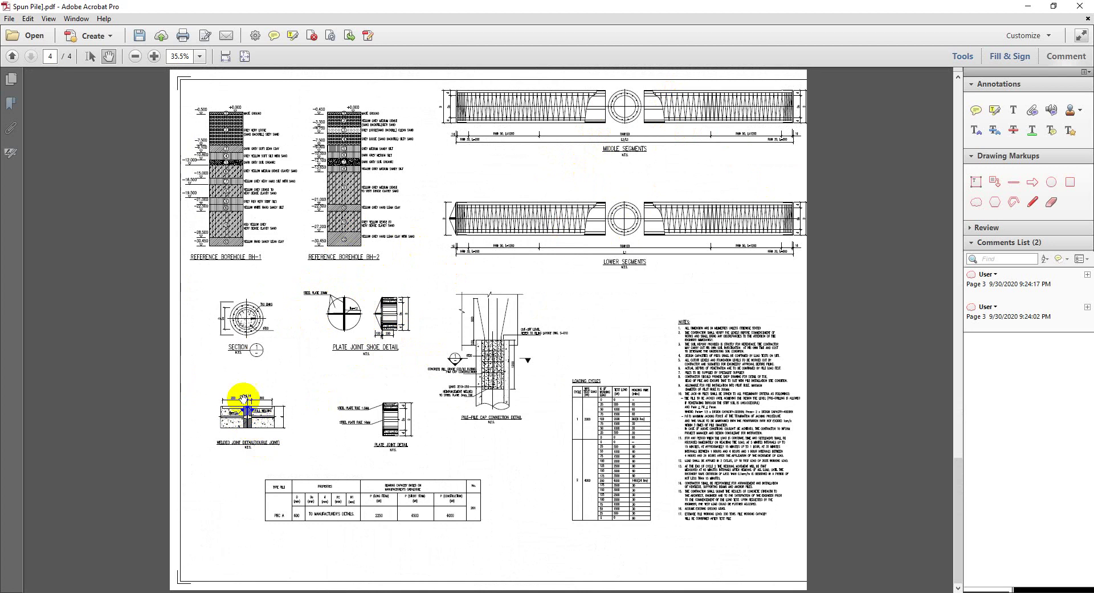
# Examine the pile-pile cap connection detail and the plate joint detail on page 4.
pyautogui.keyDown('ctrl'); pyautogui.scroll(3, 501, 354); pyautogui.keyUp('ctrl')
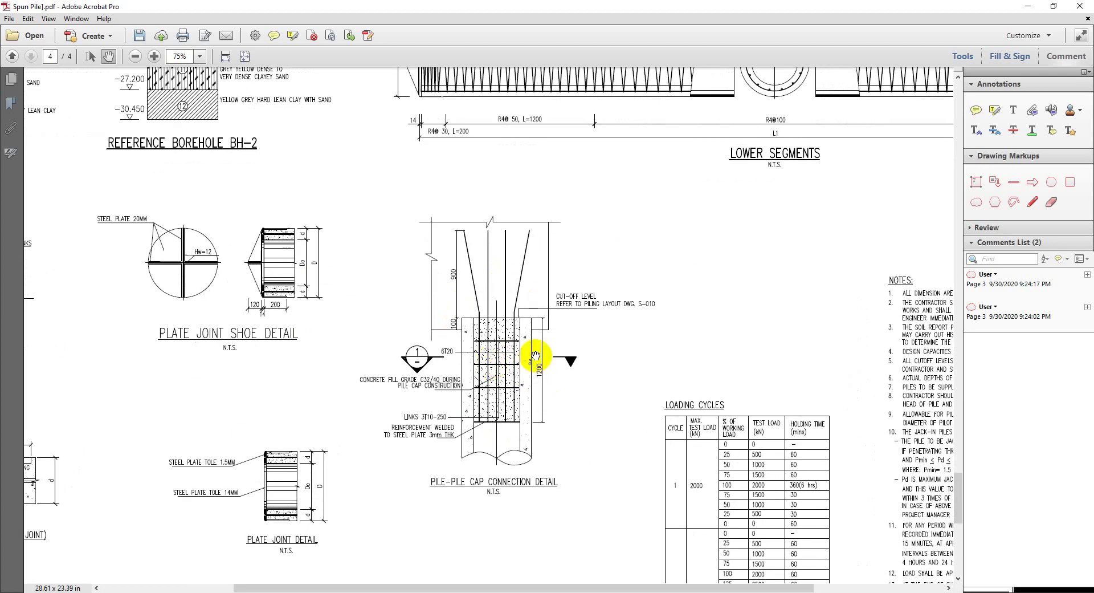
pyautogui.keyDown('ctrl'); pyautogui.scroll(-2, 567, 405); pyautogui.keyUp('ctrl')
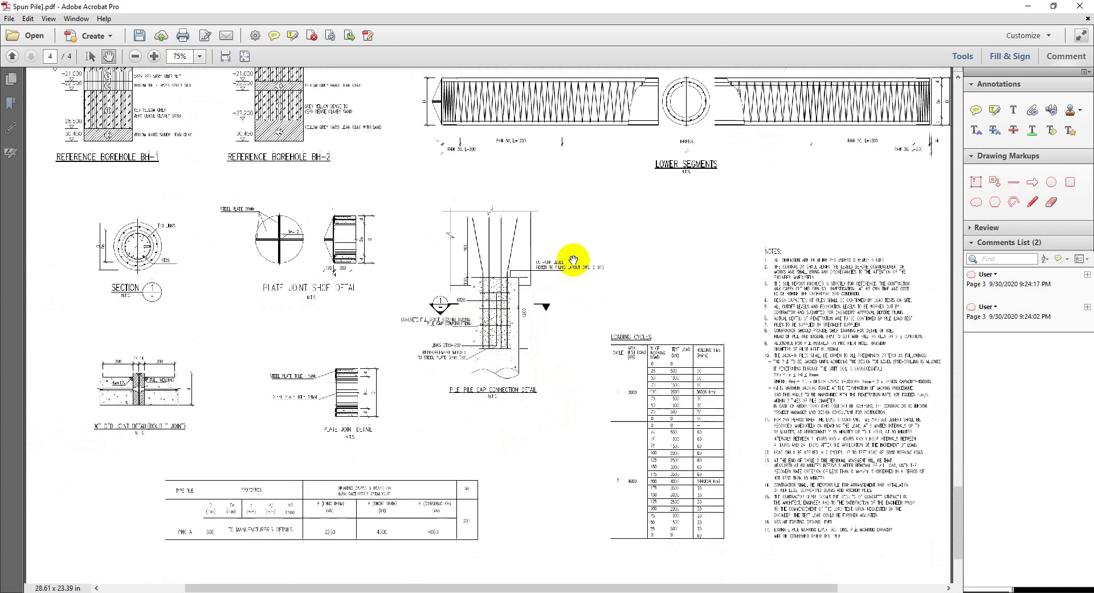
pyautogui.keyDown('ctrl'); pyautogui.scroll(-2, 574, 261); pyautogui.keyUp('ctrl')
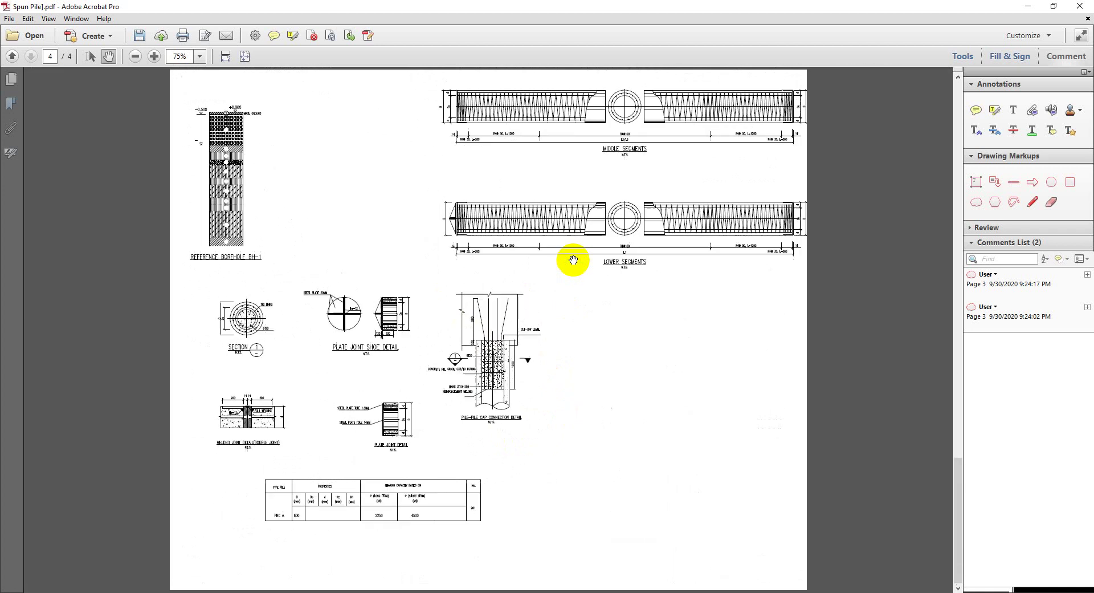
# Switch to the IPC workbook in Excel and view the spun pile level diagram on Sheet1.
pyautogui.click(1032, 7)
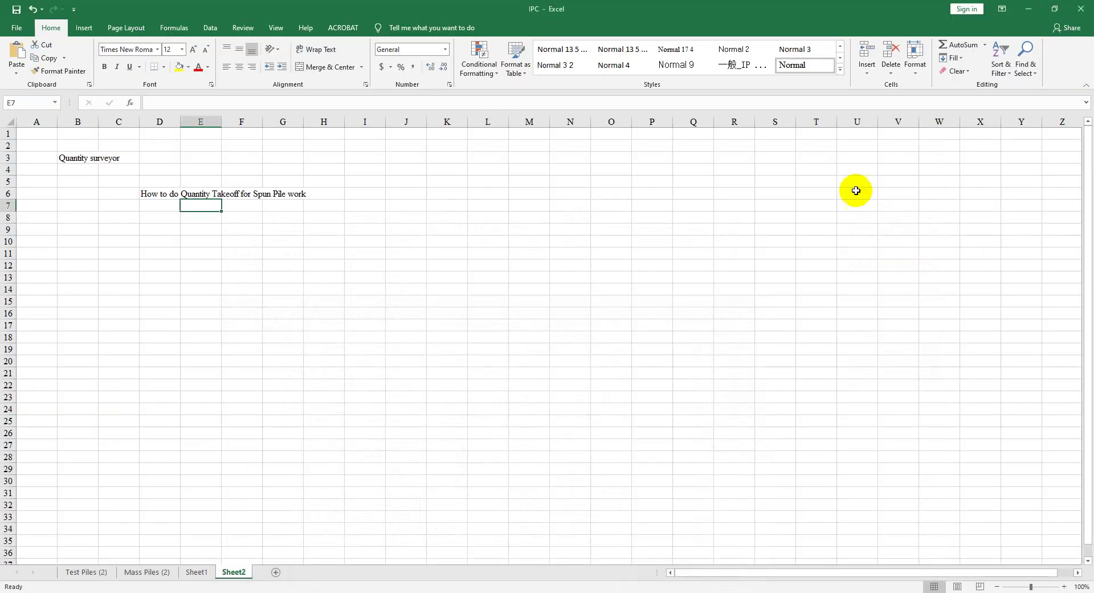
pyautogui.click(575, 287)
pyautogui.click(196, 572)
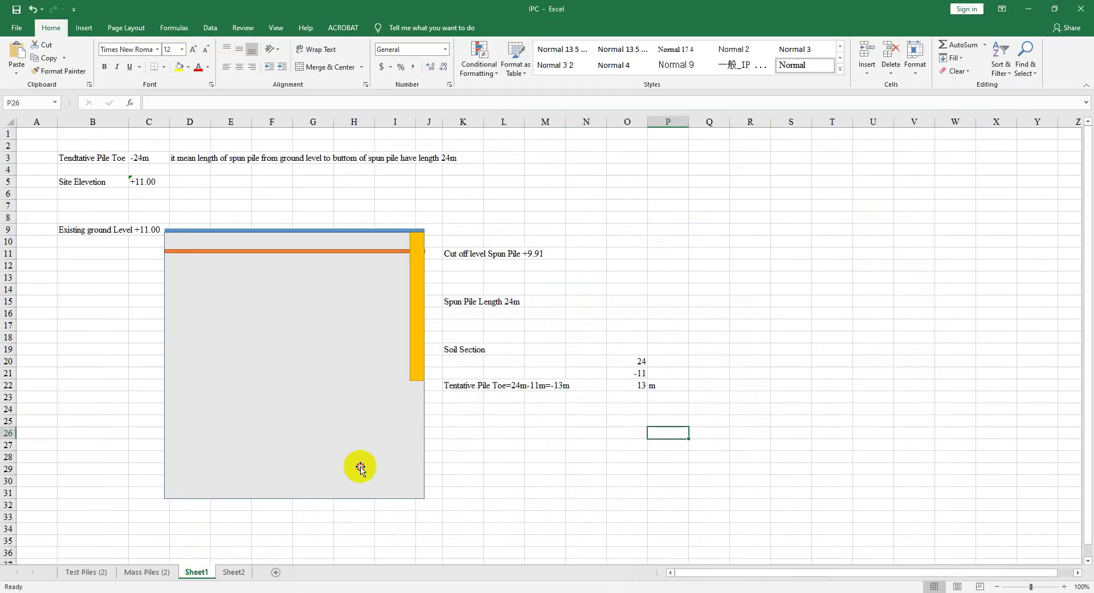
pyautogui.click(319, 427)
pyautogui.click(504, 386)
pyautogui.click(500, 456)
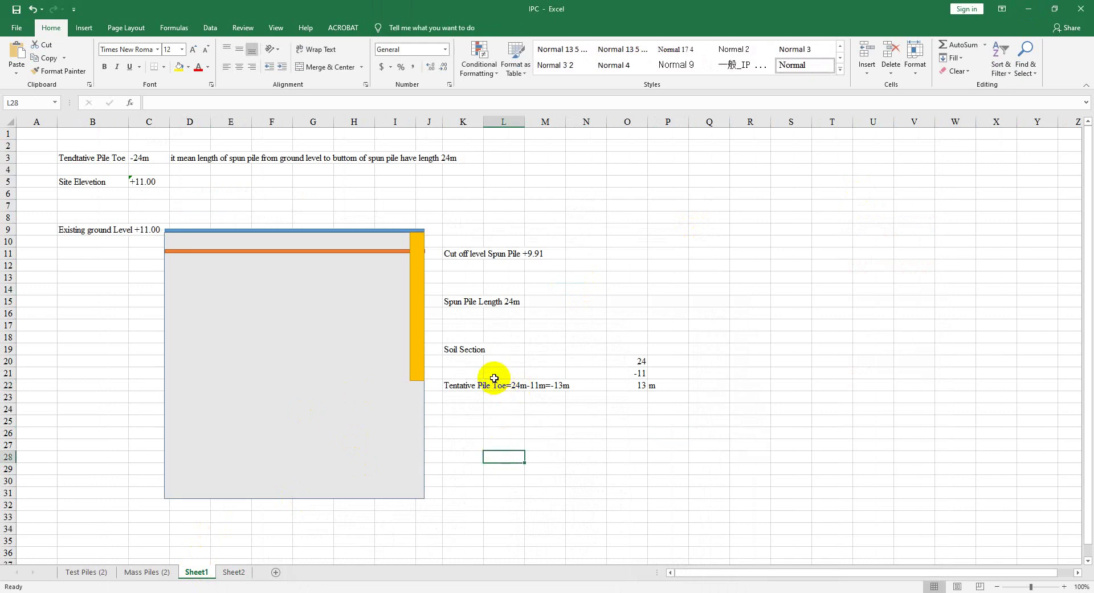
# Read the note explaining the tentative pile toe on Sheet1 and widen column D slightly.
pyautogui.click(163, 173)
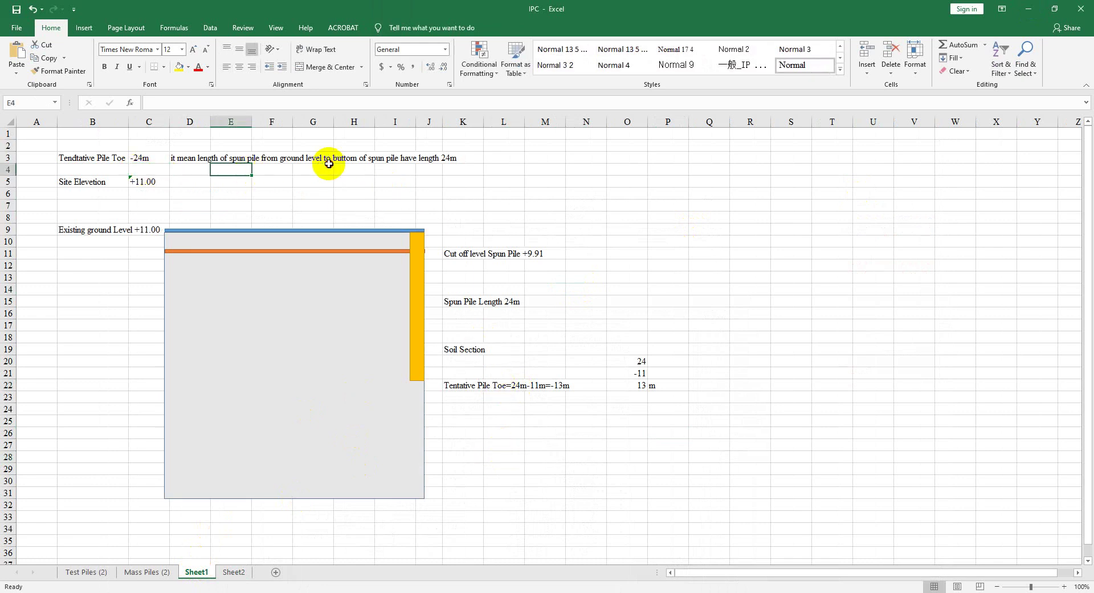
pyautogui.click(456, 169)
pyautogui.click(197, 168)
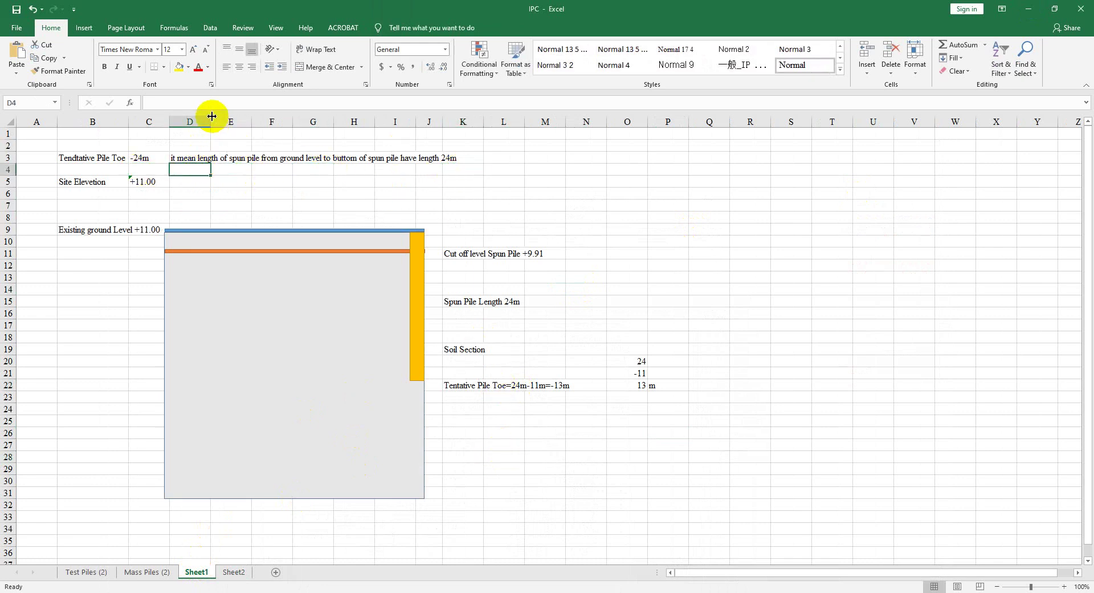
pyautogui.moveTo(211, 116); pyautogui.dragTo(222, 116)
pyautogui.click(122, 158)
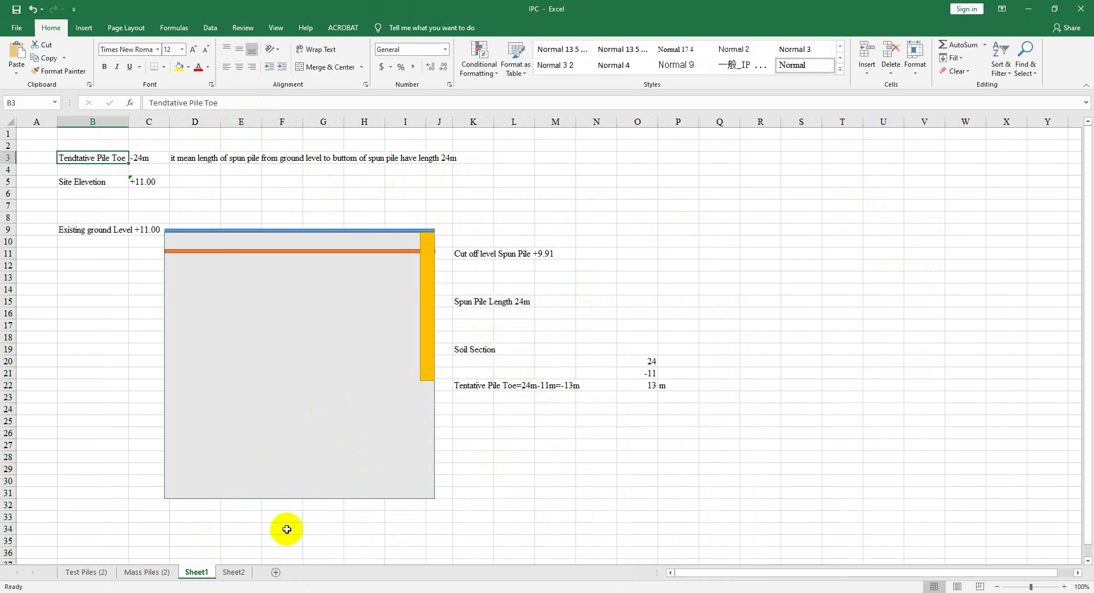
# Switch to the spun pile PDF in Adobe Acrobat and restore its window beside the Excel sheet.
pyautogui.hotkey('alt', 'Tab')
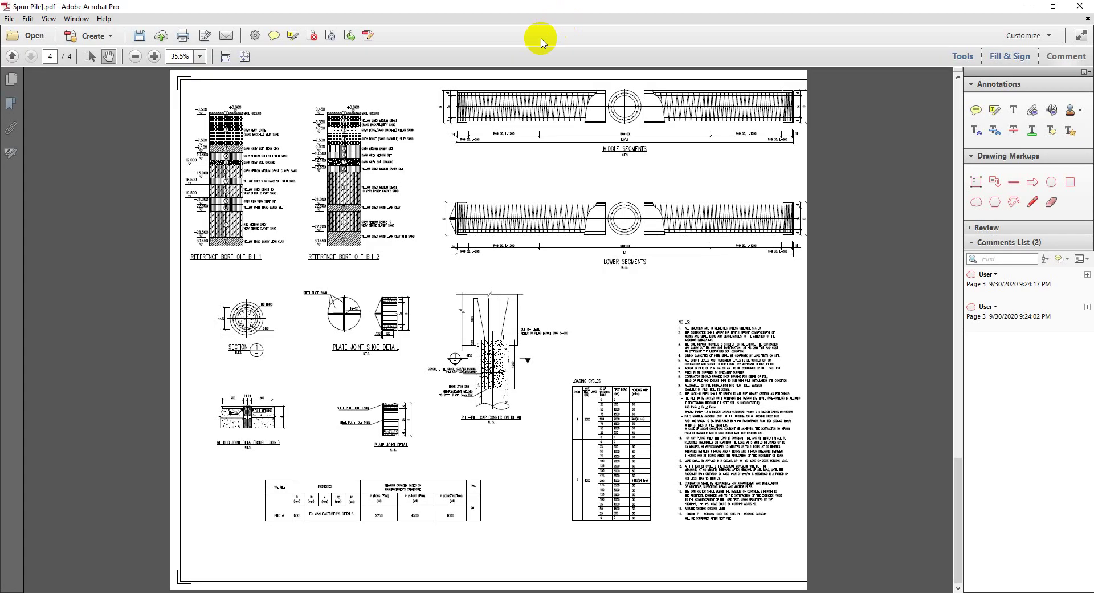
pyautogui.doubleClick(542, 8)
pyautogui.moveTo(821, 34)
pyautogui.mouseDown()
pyautogui.moveTo(848, 32)
pyautogui.moveTo(810, 27)
pyautogui.mouseUp()
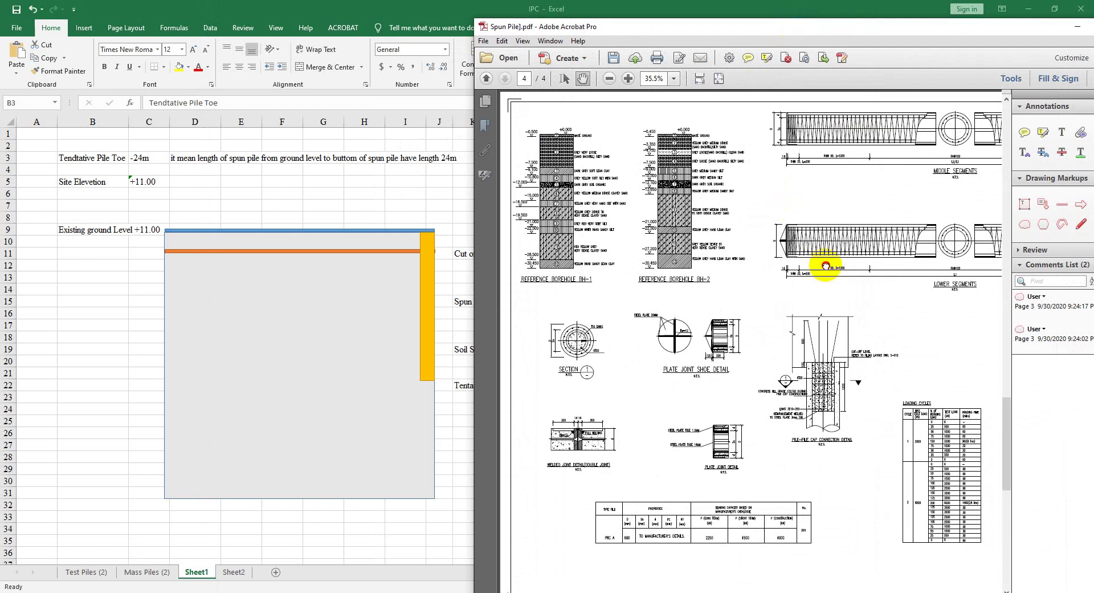
# Find the tentative pile toe level in the Estimate Pile Schedule on page 3.
pyautogui.scroll(3, 844, 270)
pyautogui.scroll(5, 845, 271)
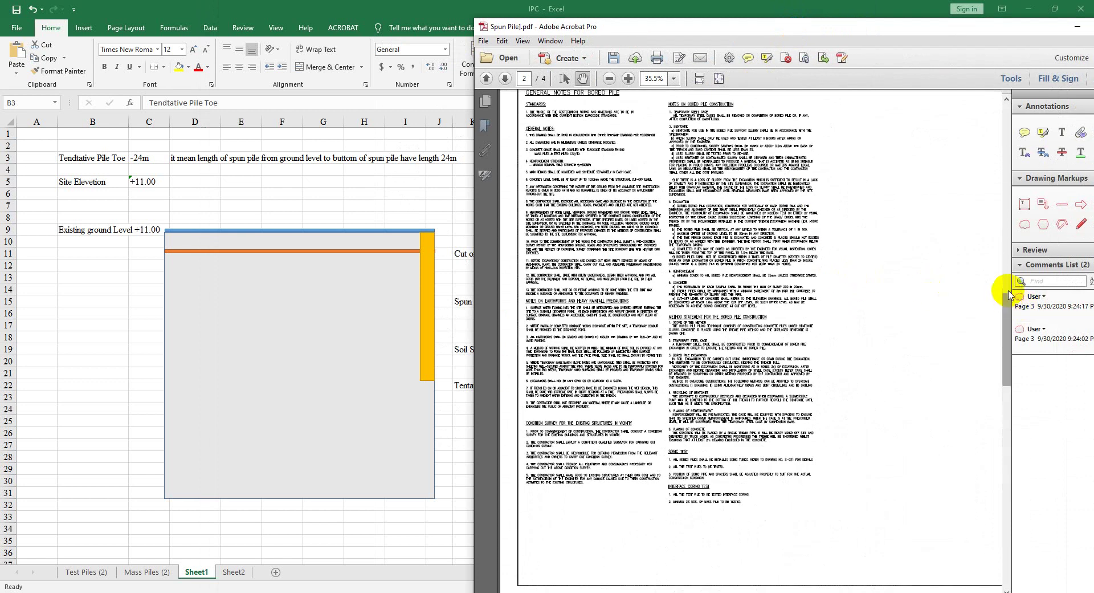
pyautogui.scroll(-3, 885, 244)
pyautogui.scroll(-2, 870, 378)
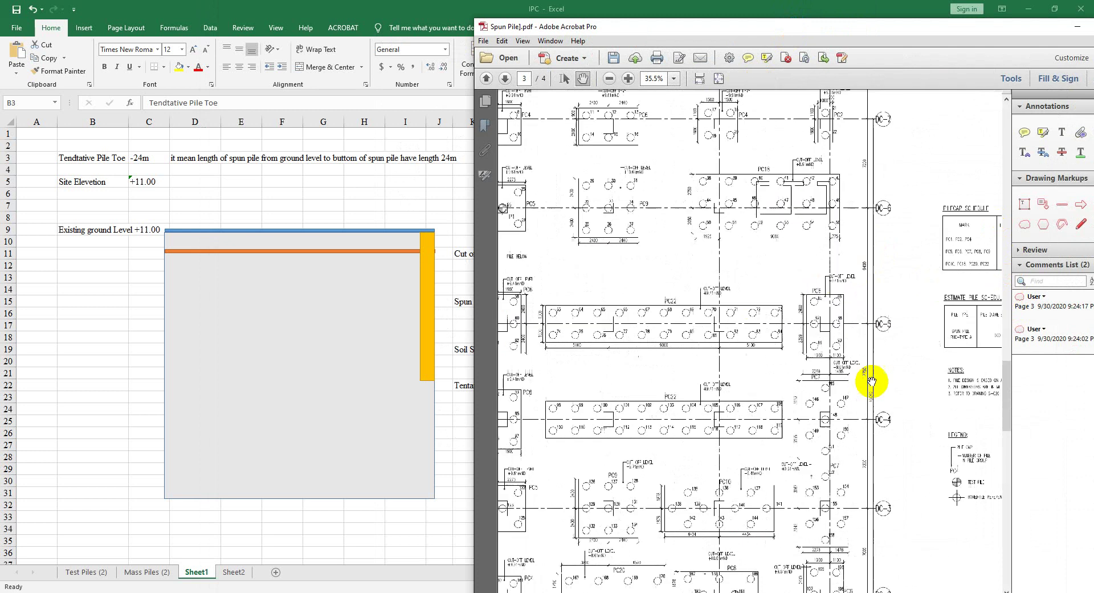
pyautogui.moveTo(870, 378); pyautogui.dragTo(649, 358)
pyautogui.keyDown('ctrl'); pyautogui.scroll(2, 844, 308); pyautogui.keyUp('ctrl')
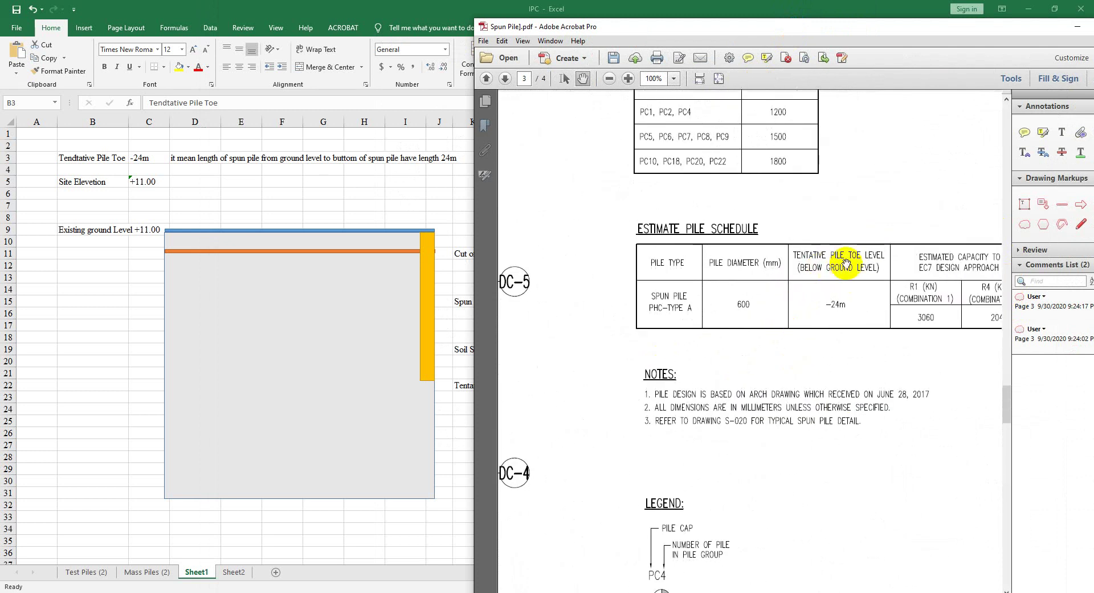
# Return to Excel and review the tentative pile toe, its length explanation and the existing ground level on Sheet1.
pyautogui.click(114, 159)
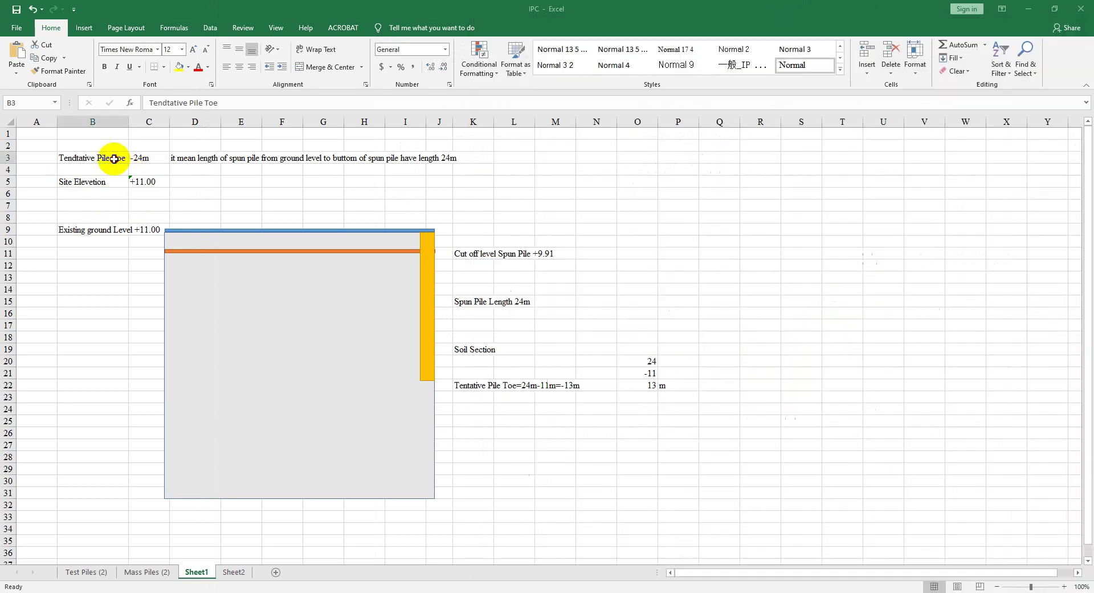
pyautogui.click(144, 160)
pyautogui.click(179, 164)
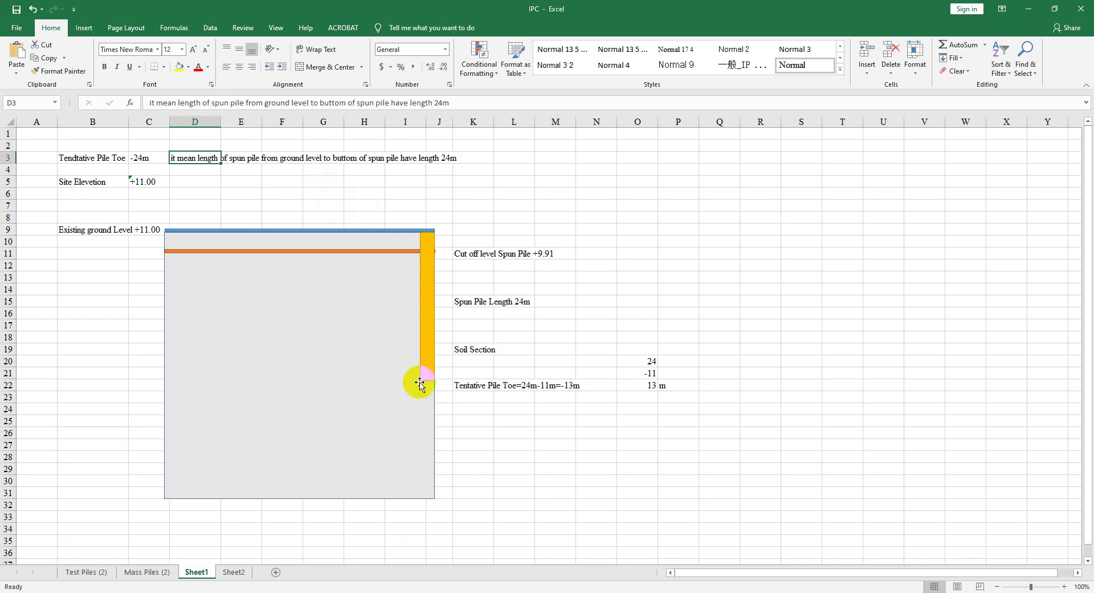
pyautogui.click(147, 205)
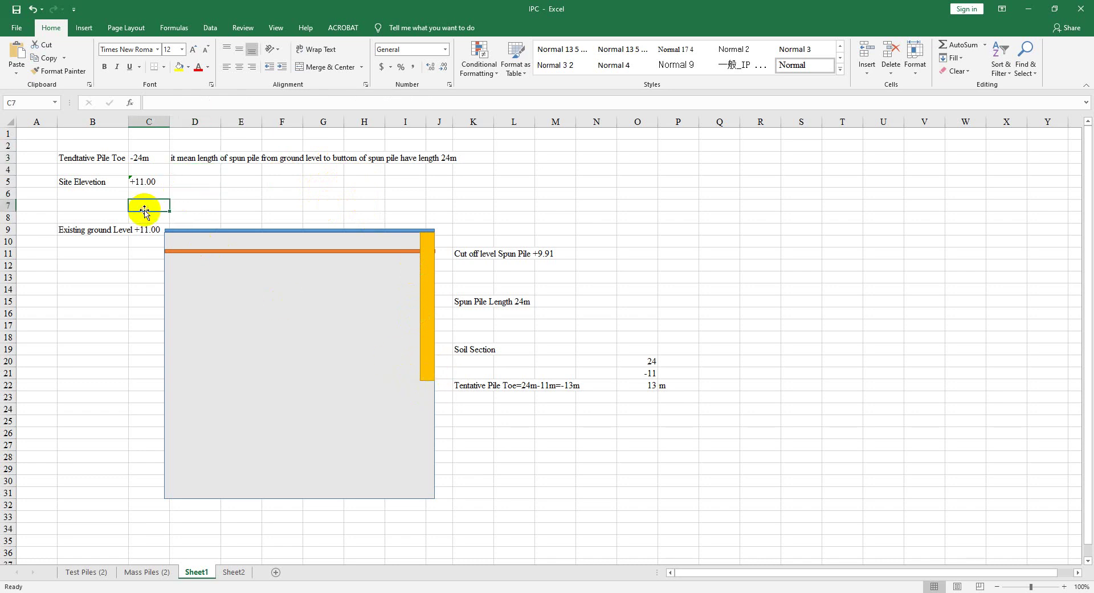
pyautogui.click(86, 228)
pyautogui.click(8, 229)
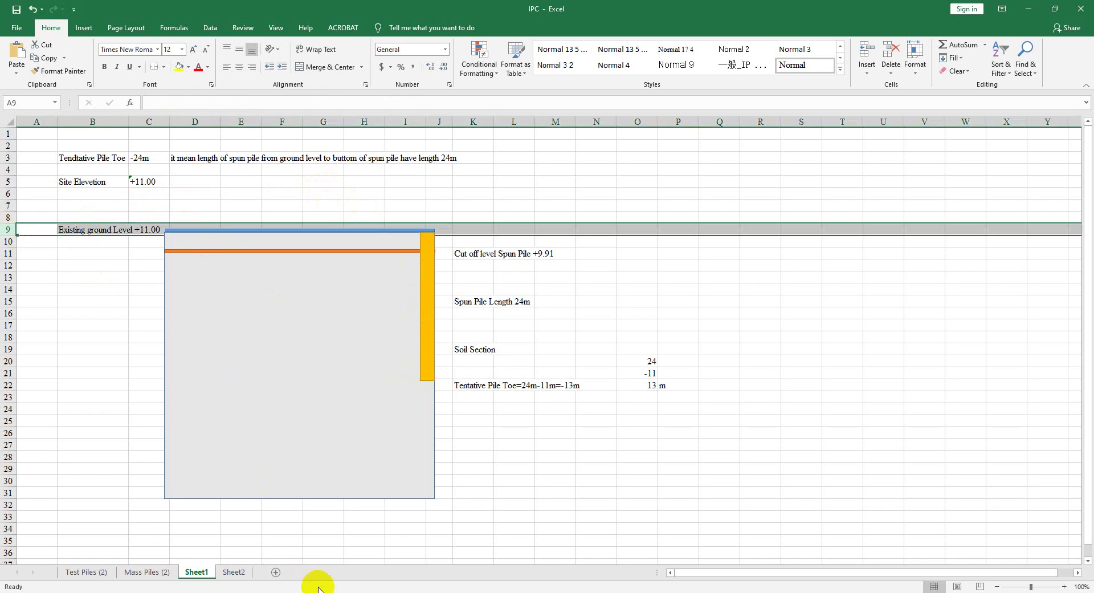
# Check the spot elevations around the boreholes on the Site Elevation.PNG survey drawing in Photos, and return to Excel.
pyautogui.click(555, 529)
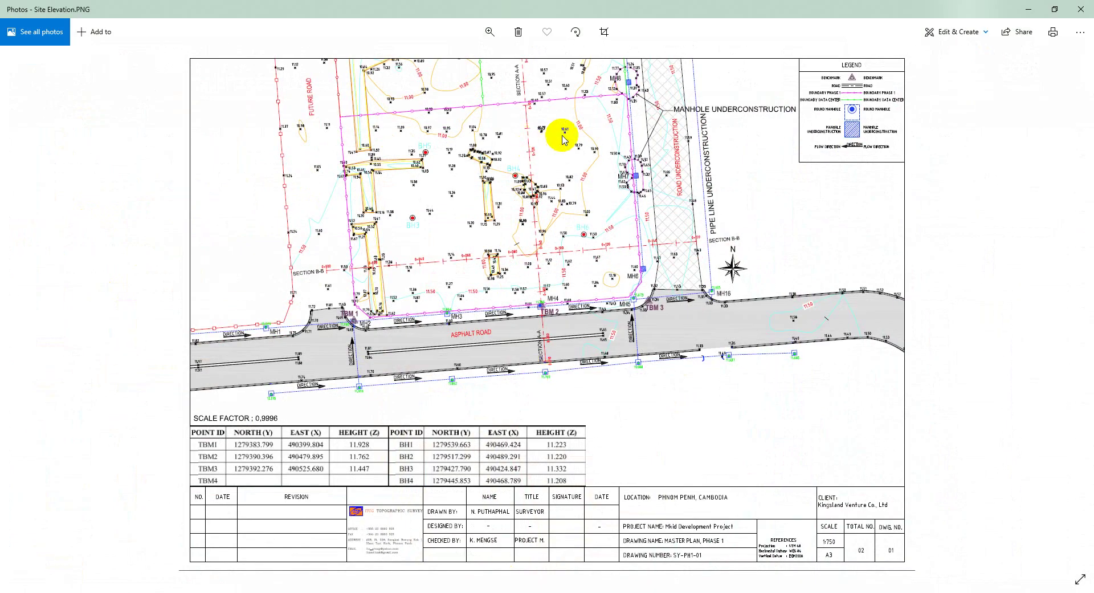
pyautogui.scroll(2, 558, 157)
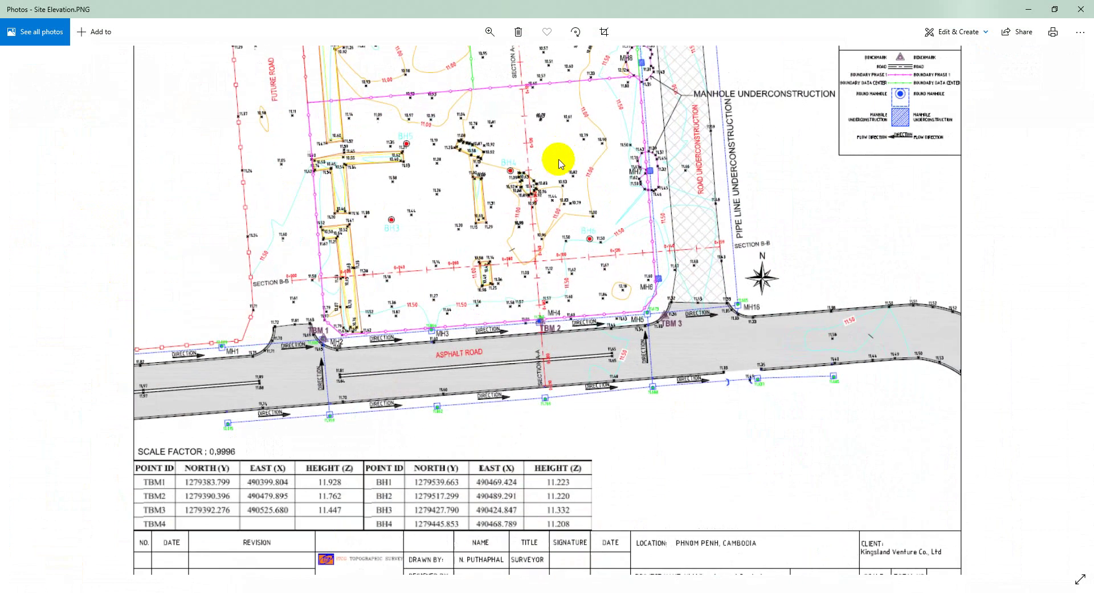
pyautogui.scroll(2, 563, 160)
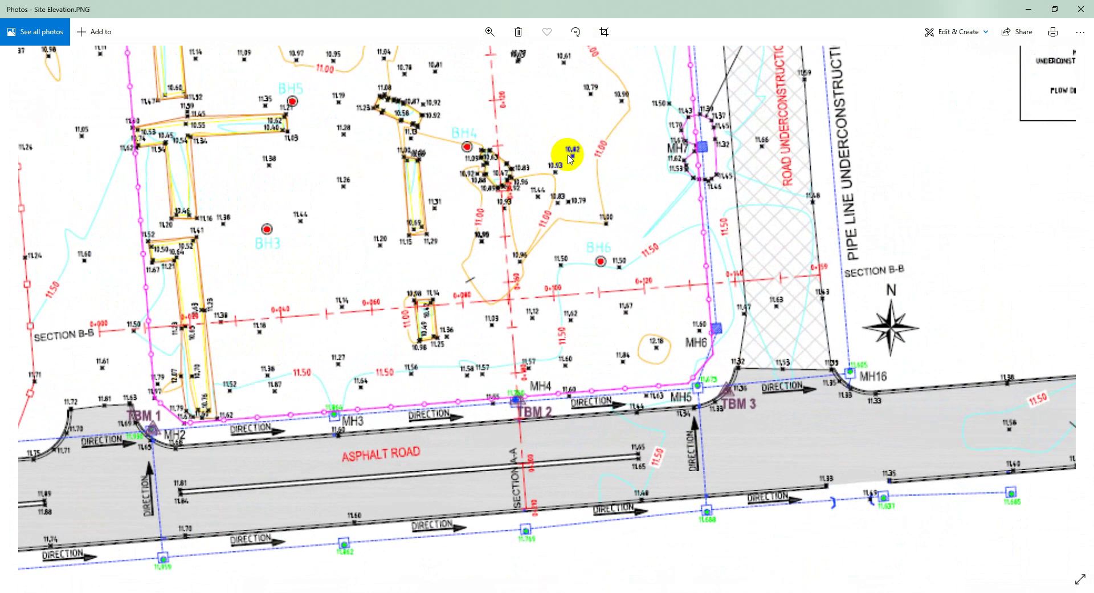
pyautogui.moveTo(570, 159); pyautogui.dragTo(558, 175)
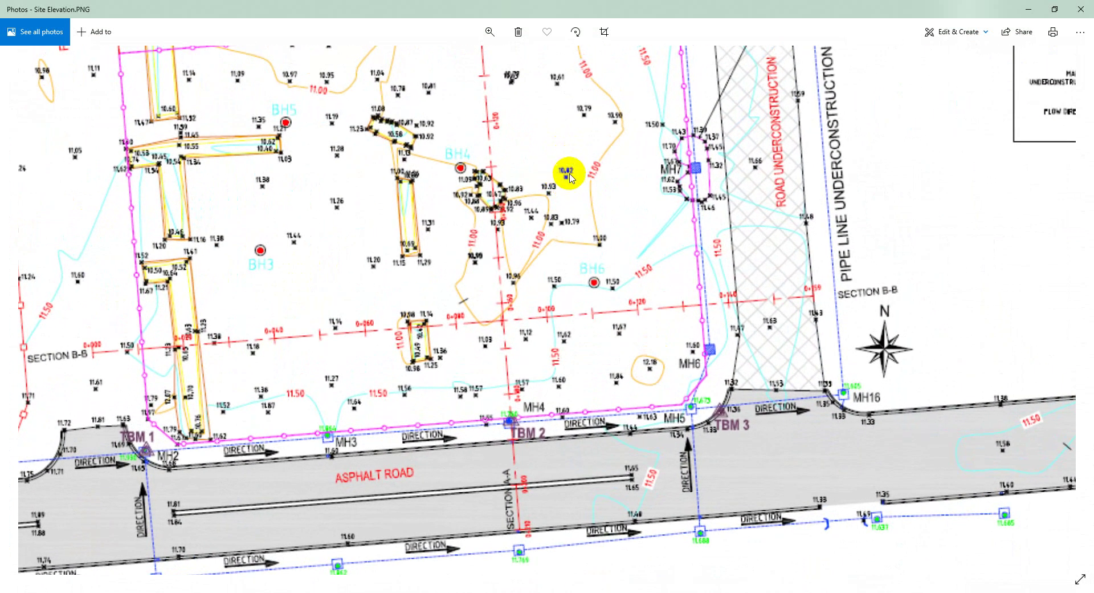
pyautogui.scroll(-2, 557, 225)
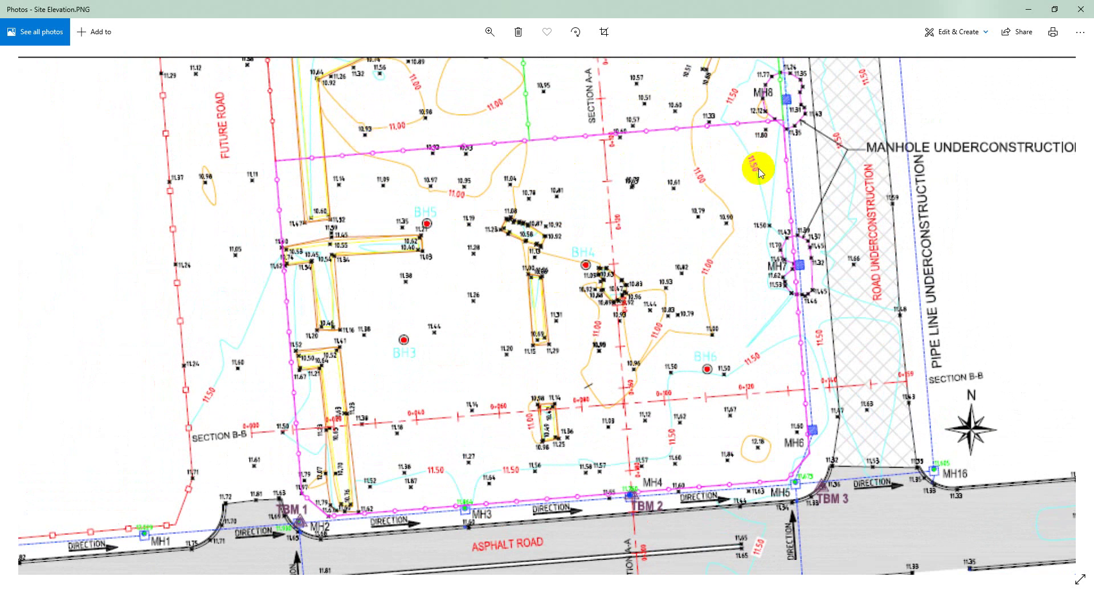
pyautogui.click(1027, 11)
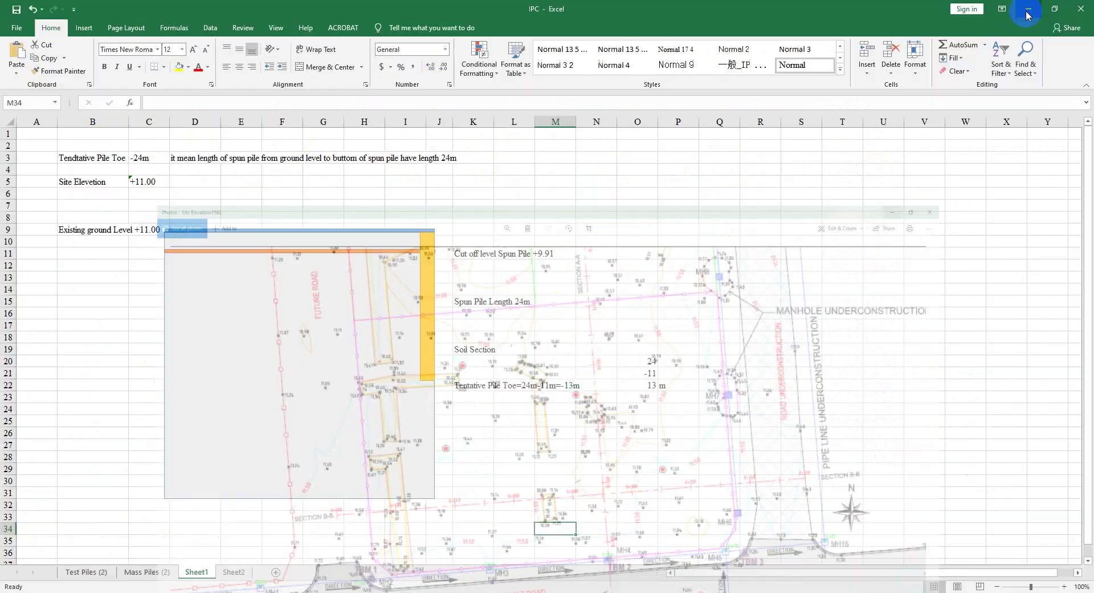
# Match the existing ground level label on Sheet1 with the blue ground line in the soil diagram.
pyautogui.click(96, 223)
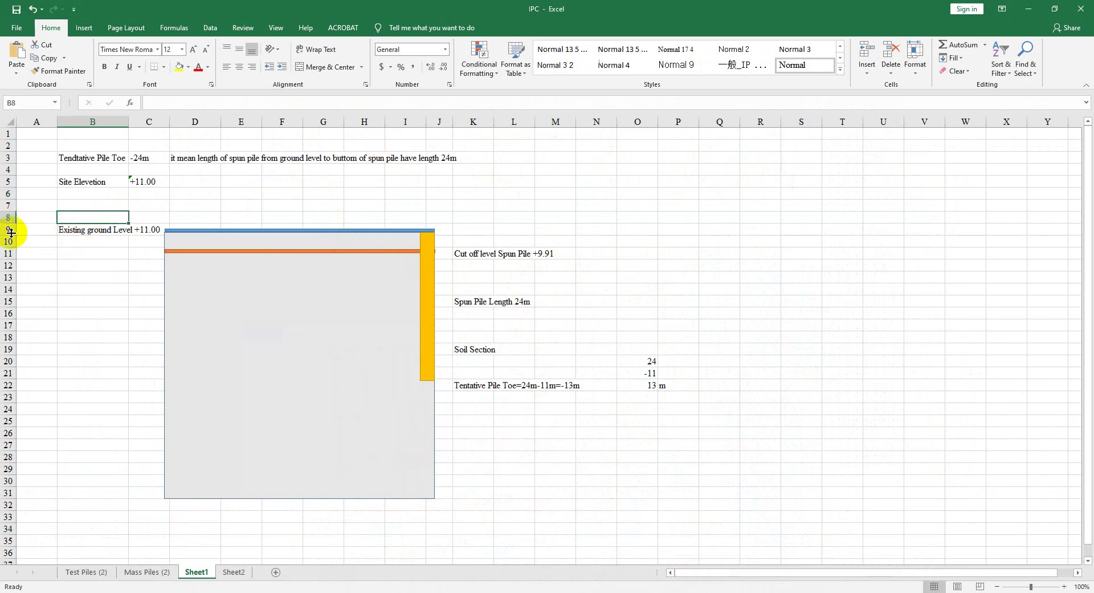
pyautogui.click(181, 233)
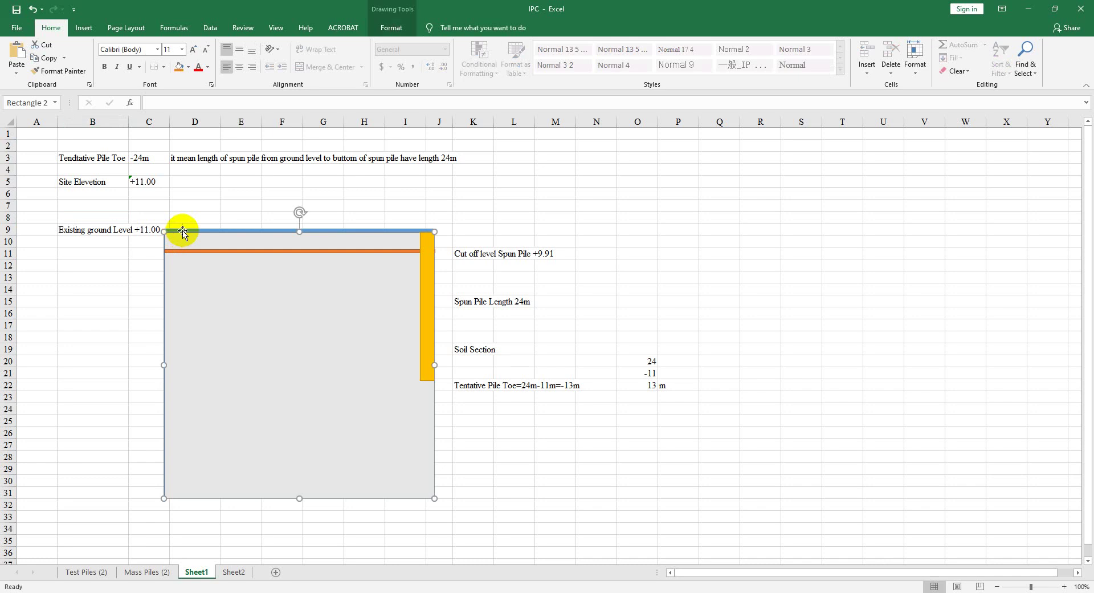
pyautogui.click(240, 216)
pyautogui.click(228, 231)
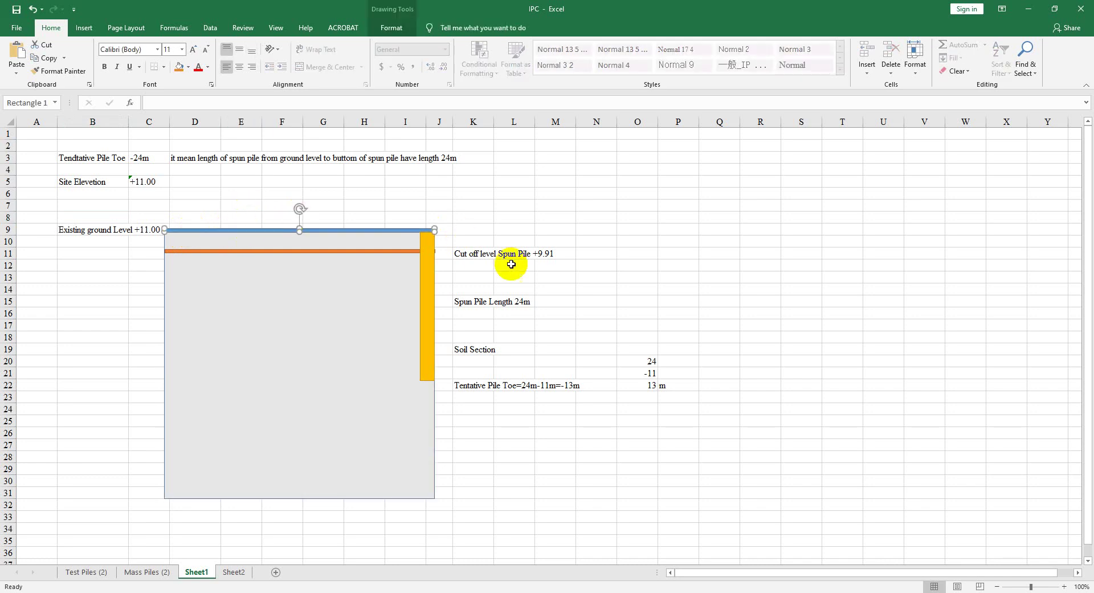
# Match the spun pile cut-off level label with the orange line in the soil diagram.
pyautogui.click(487, 254)
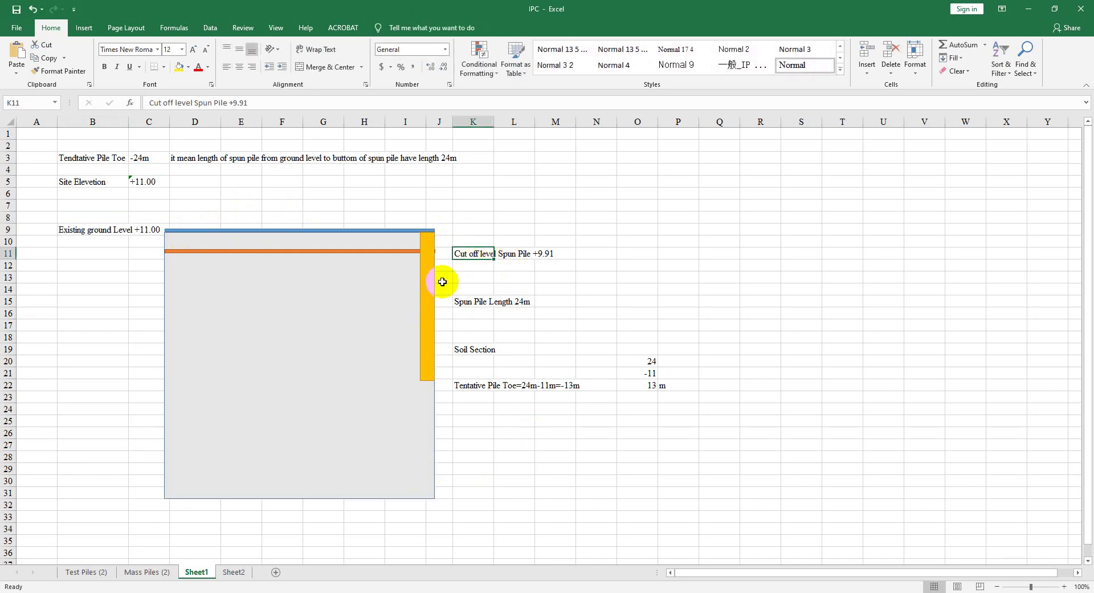
pyautogui.click(186, 250)
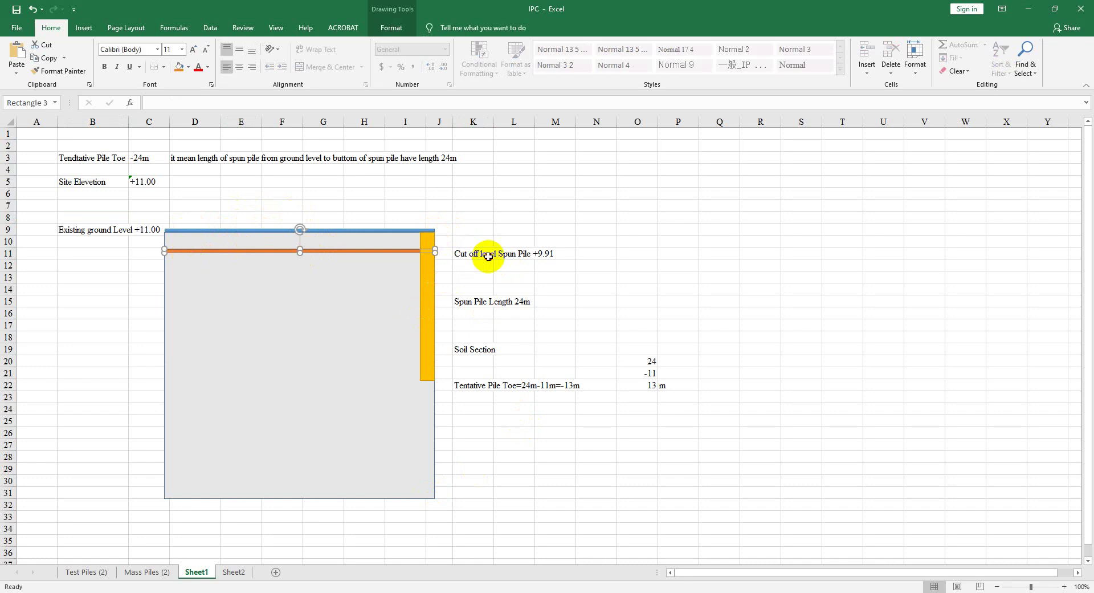
pyautogui.click(513, 250)
pyautogui.click(556, 254)
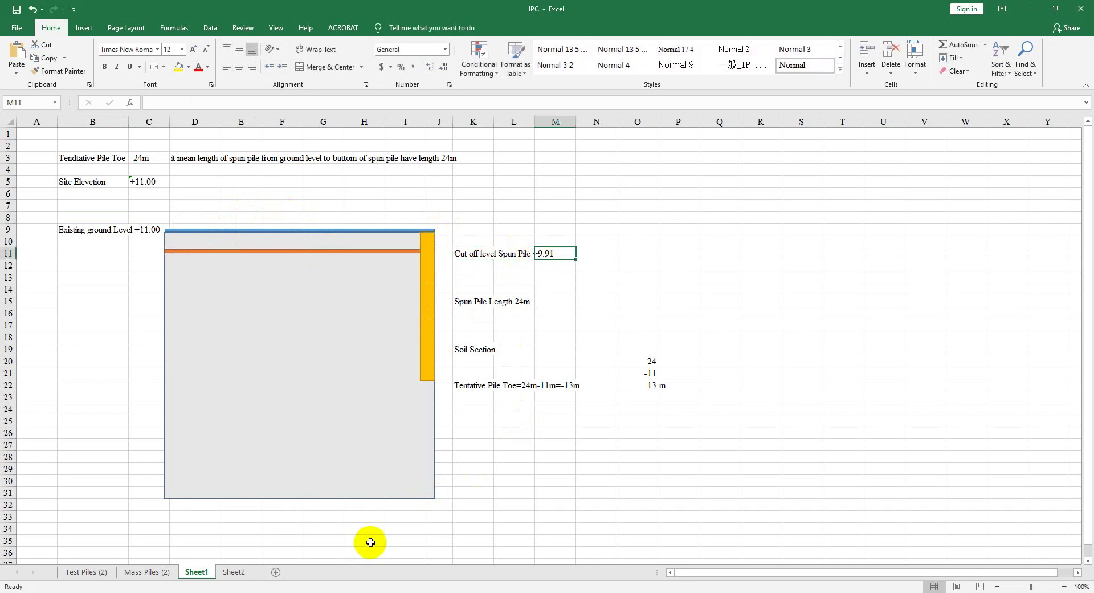
# Check the cut-off level noted at pile cap PC4 in the spun pile PDF drawing and return to the Excel sheet.
pyautogui.hotkey('alt', 'Tab')
pyautogui.scroll(5, 718, 239)
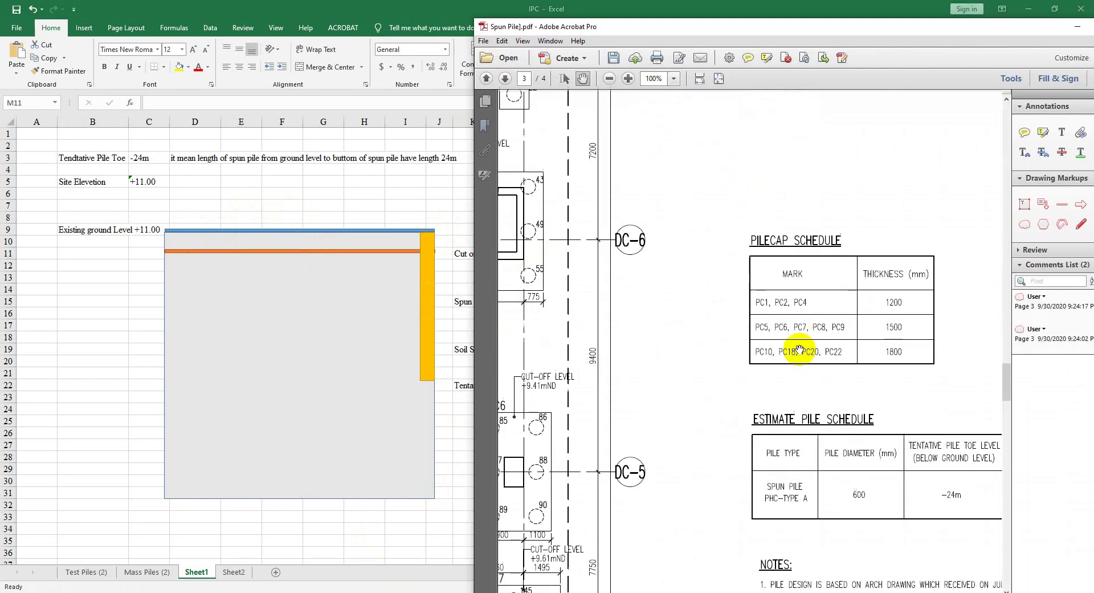
pyautogui.scroll(2, 758, 234)
pyautogui.keyDown('ctrl'); pyautogui.scroll(2, 745, 268); pyautogui.keyUp('ctrl')
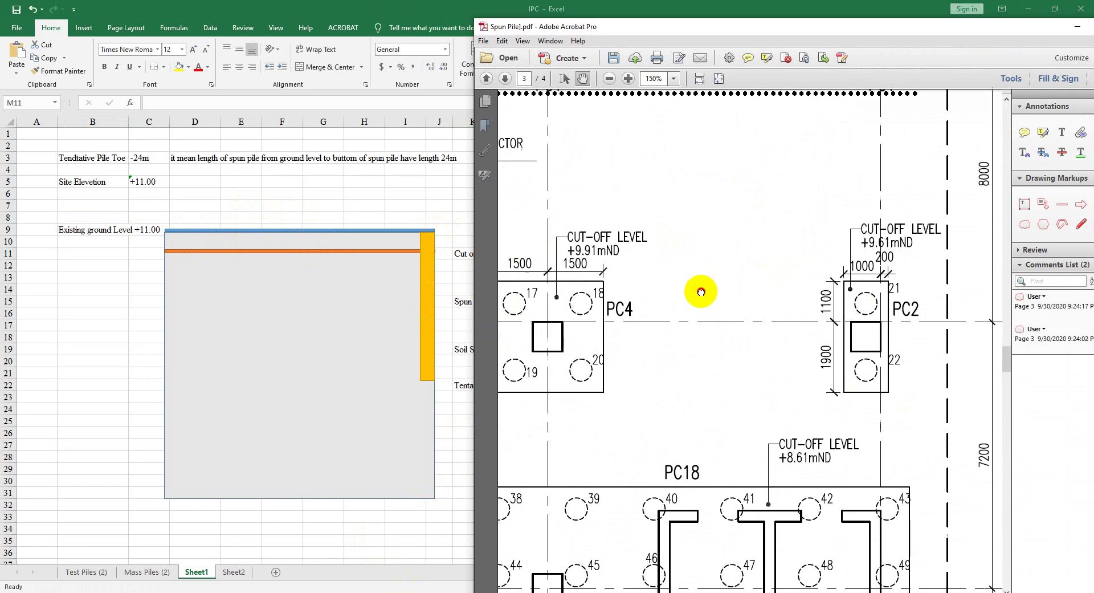
pyautogui.keyDown('ctrl'); pyautogui.scroll(-1, 779, 270); pyautogui.keyUp('ctrl')
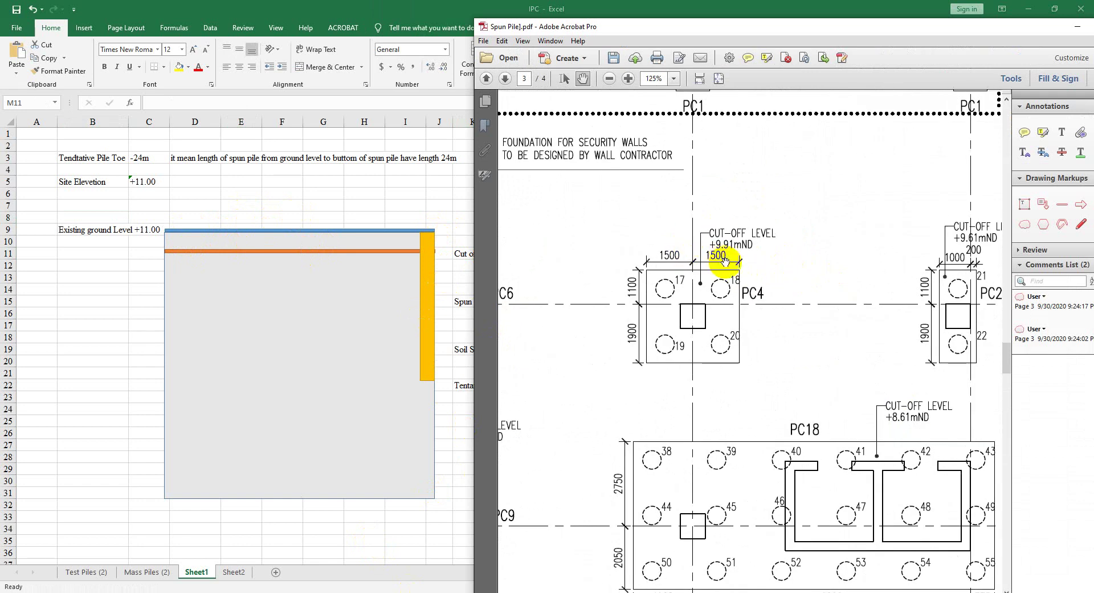
pyautogui.hotkey('alt', 'Tab')
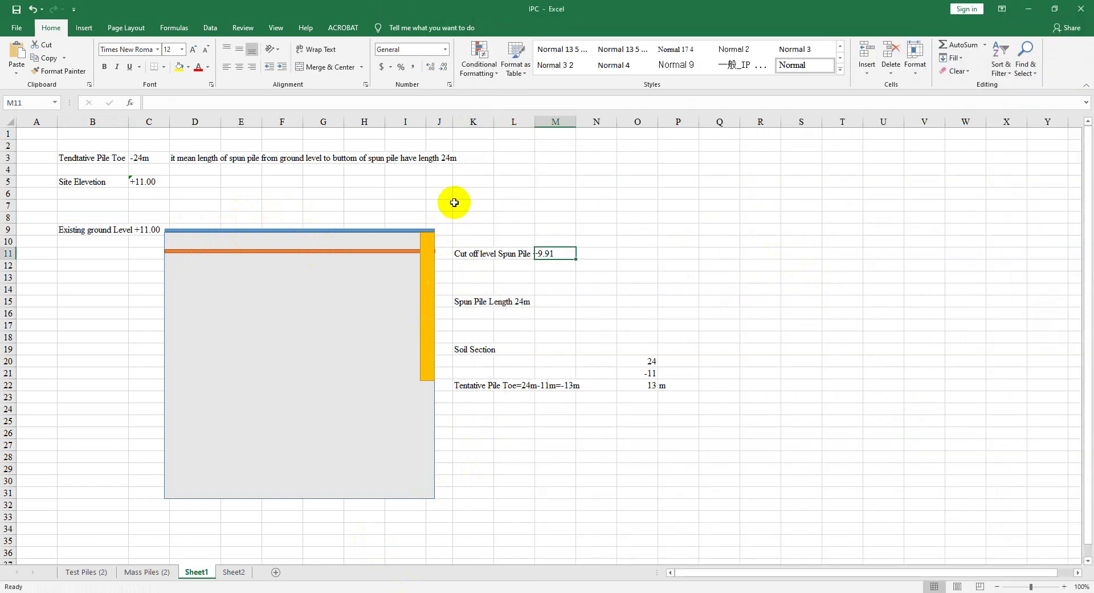
# Review the existing ground level, spun pile cut-off level and spun pile length on Sheet1 against the tentative pile toe entry.
pyautogui.click(154, 231)
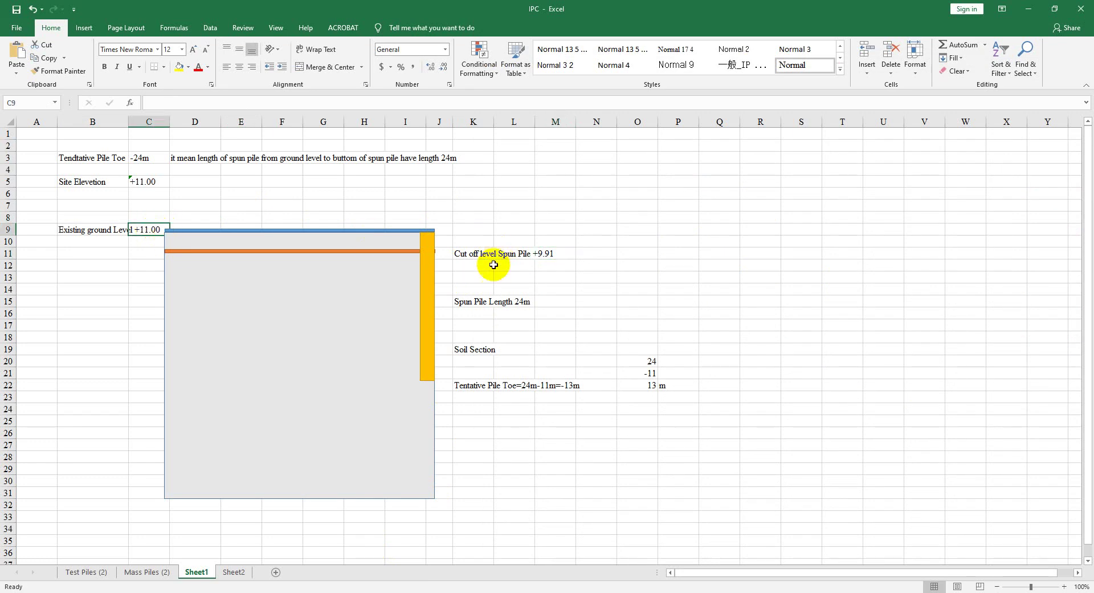
pyautogui.click(547, 255)
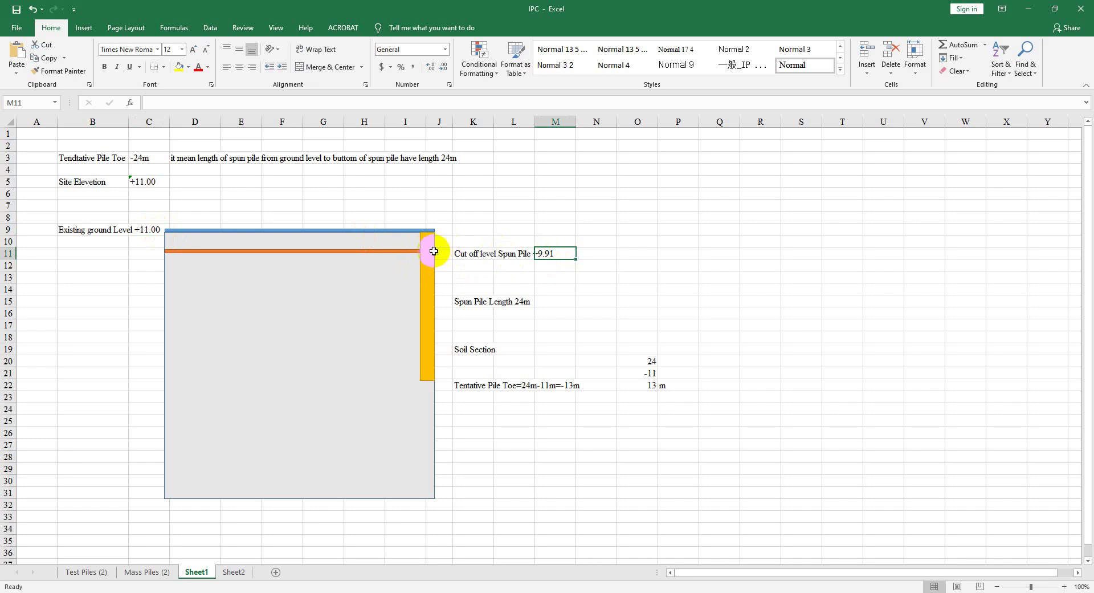
pyautogui.click(472, 302)
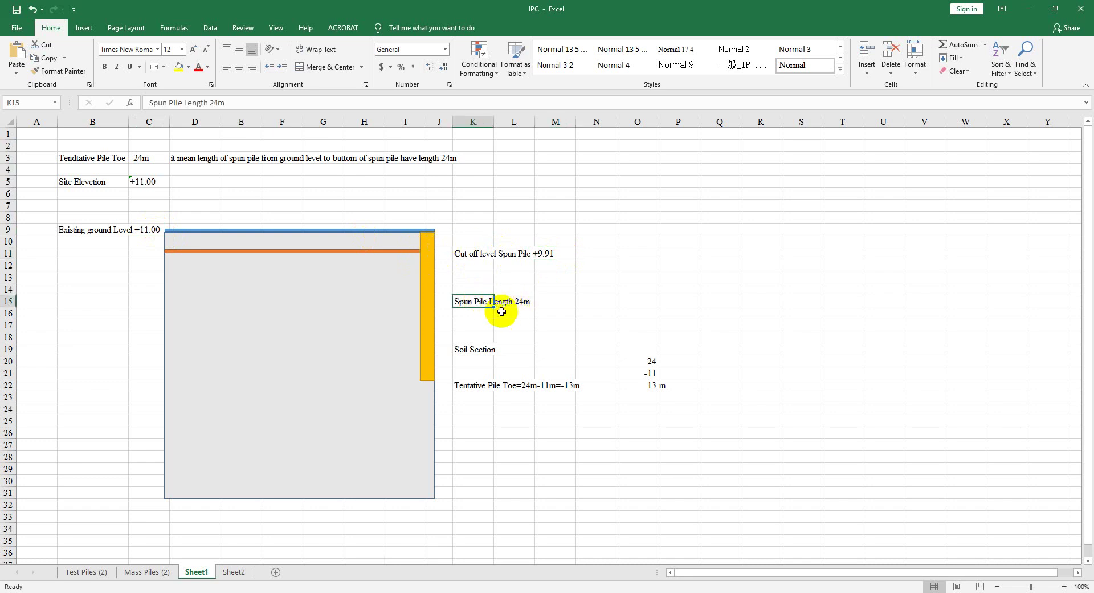
pyautogui.click(147, 159)
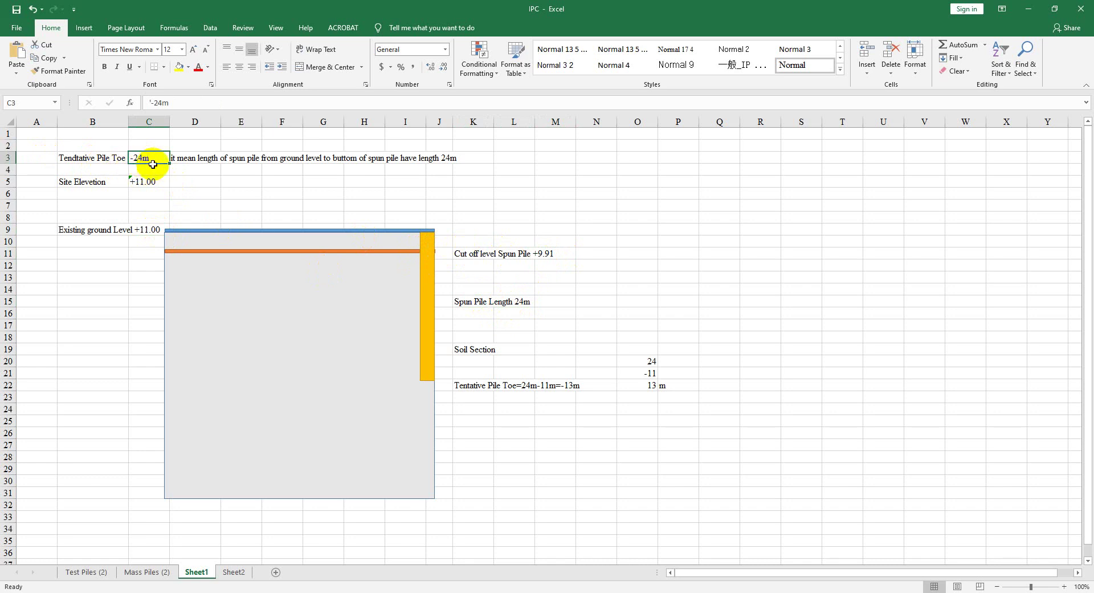
# Match the Soil Section label with the large grey rectangle in the soil diagram.
pyautogui.click(498, 337)
pyautogui.click(468, 348)
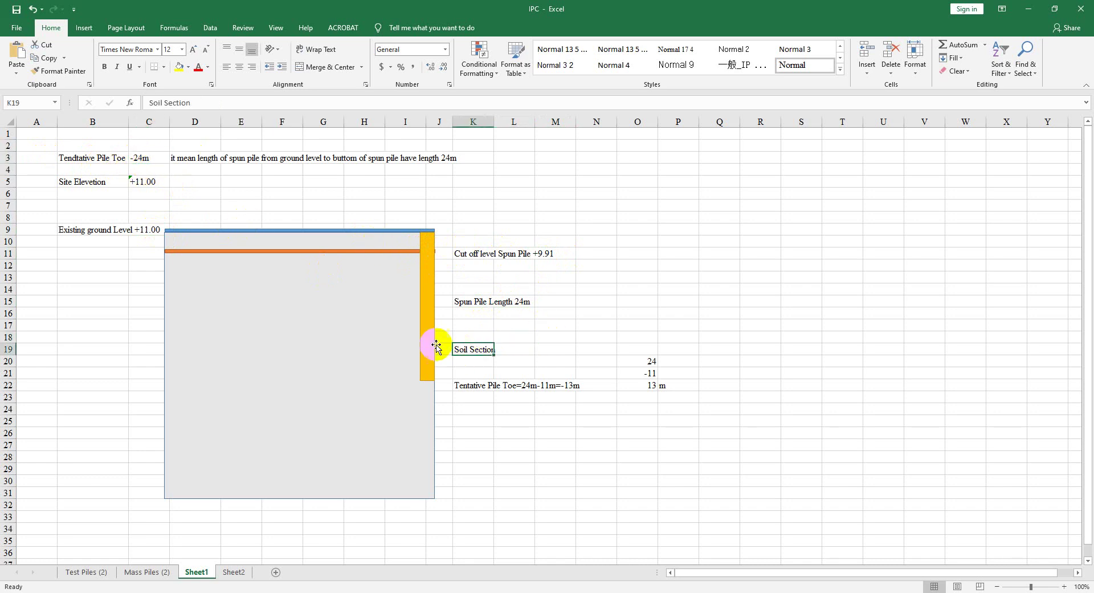
pyautogui.click(313, 308)
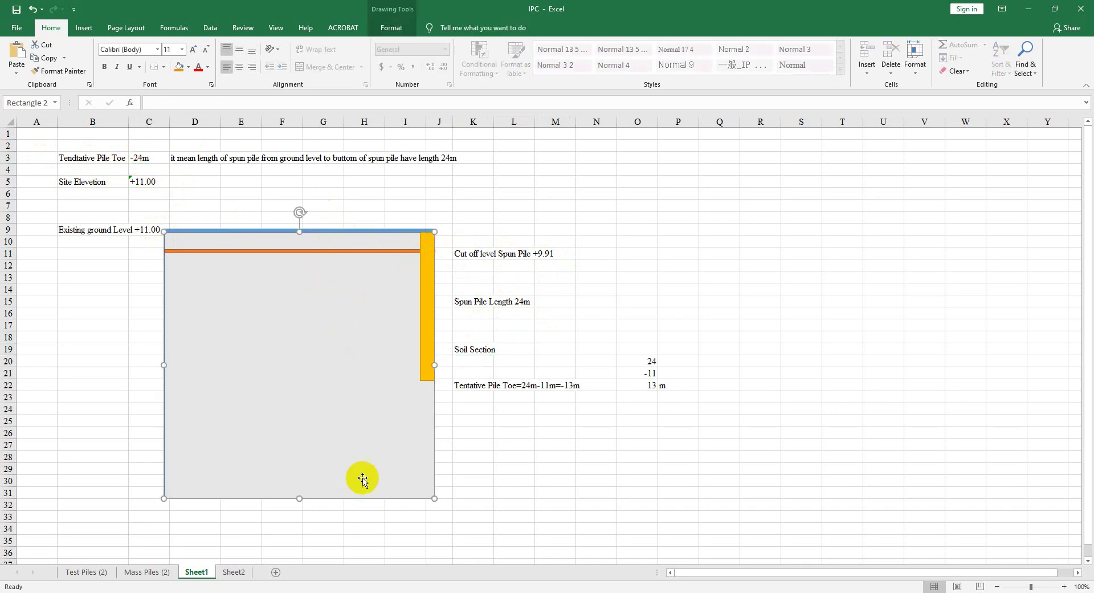
# Trace the tentative pile toe calculation in row 22 back to the existing ground level label.
pyautogui.click(488, 406)
pyautogui.click(556, 398)
pyautogui.click(590, 397)
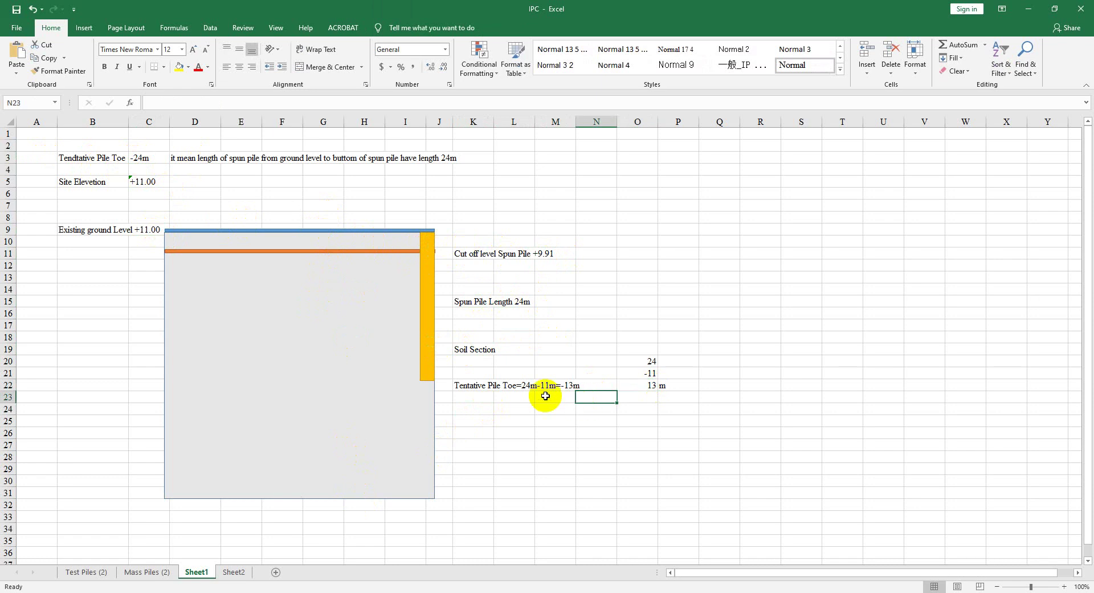
pyautogui.click(477, 389)
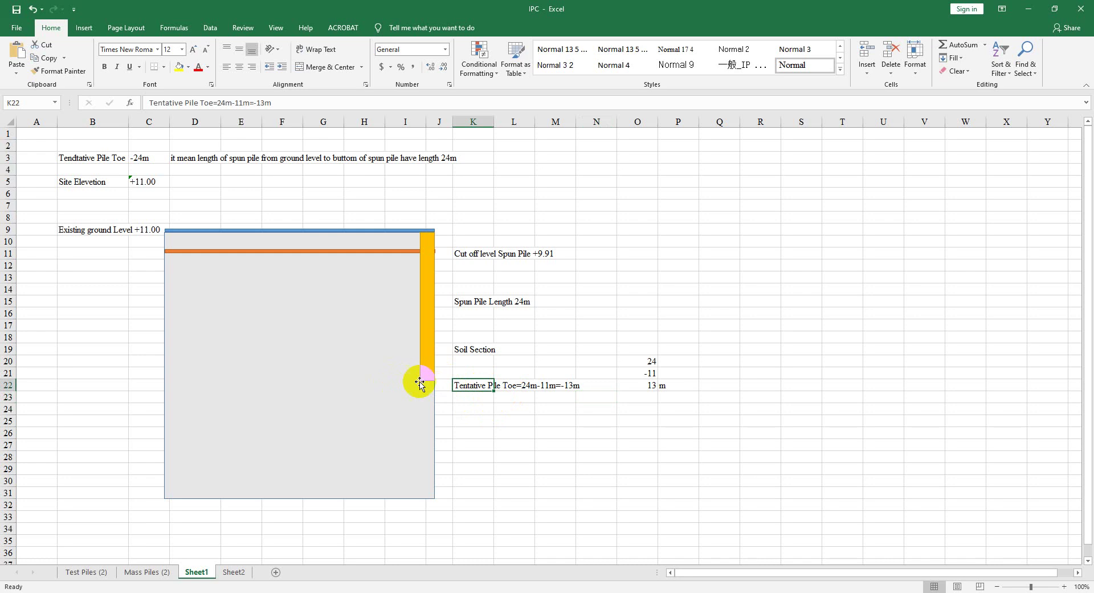
pyautogui.click(100, 230)
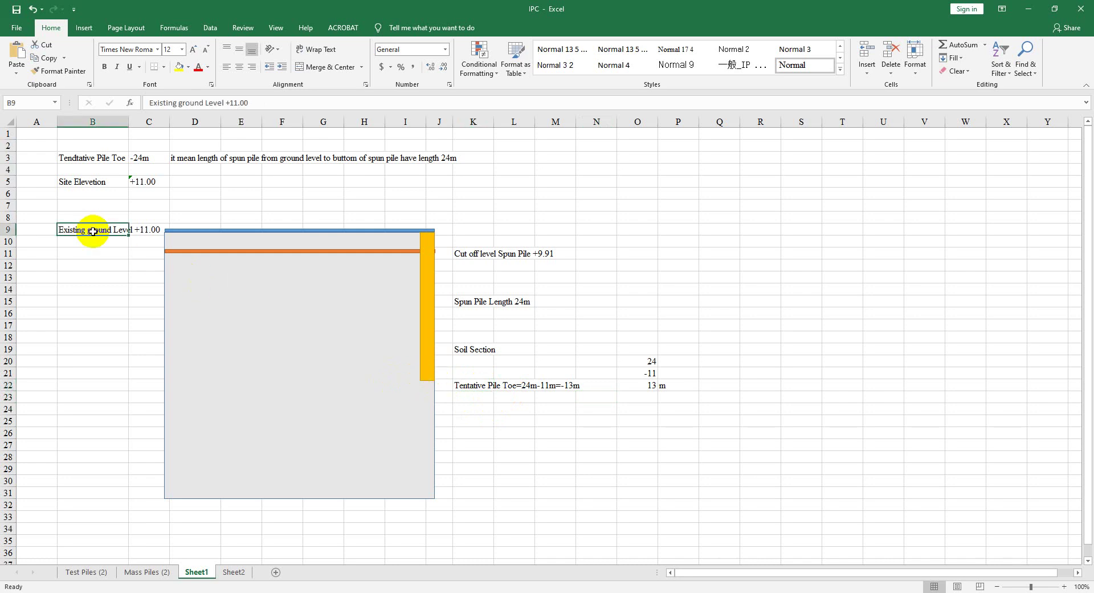
pyautogui.click(522, 386)
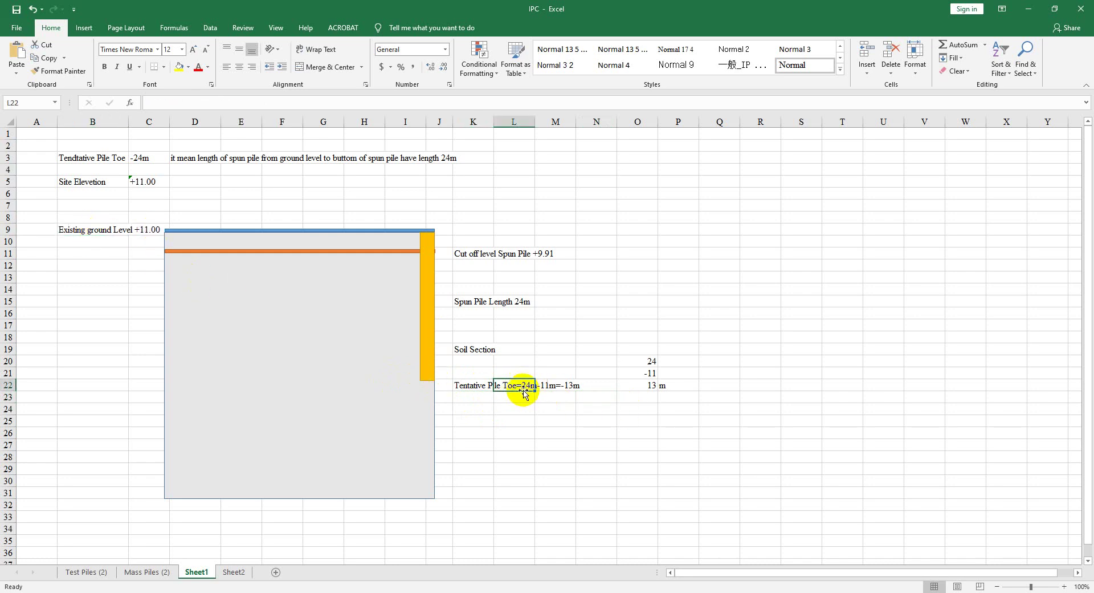
pyautogui.click(128, 230)
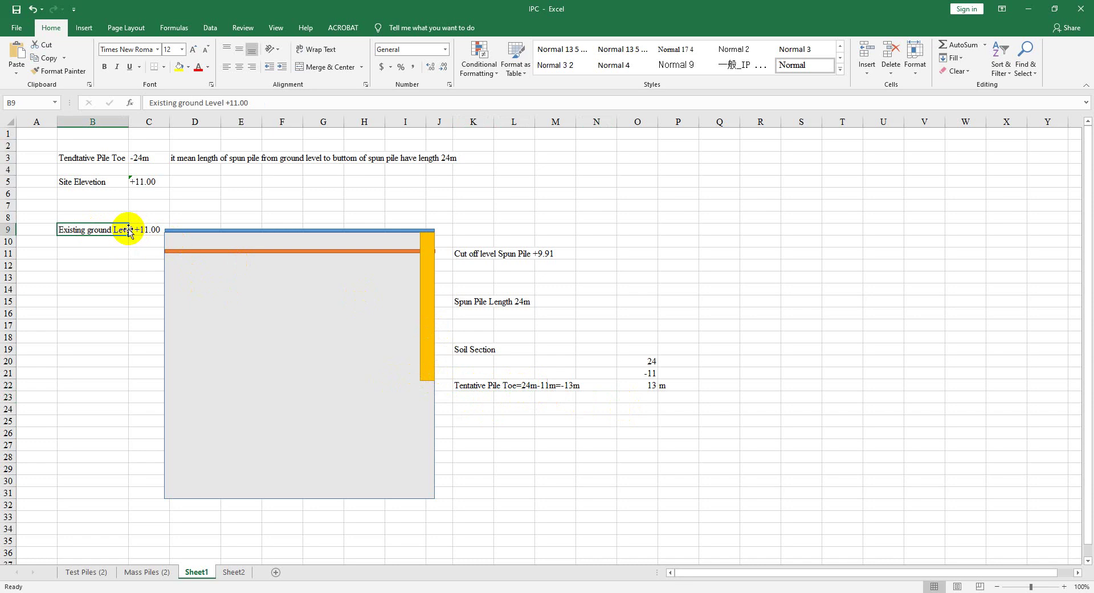
pyautogui.click(145, 230)
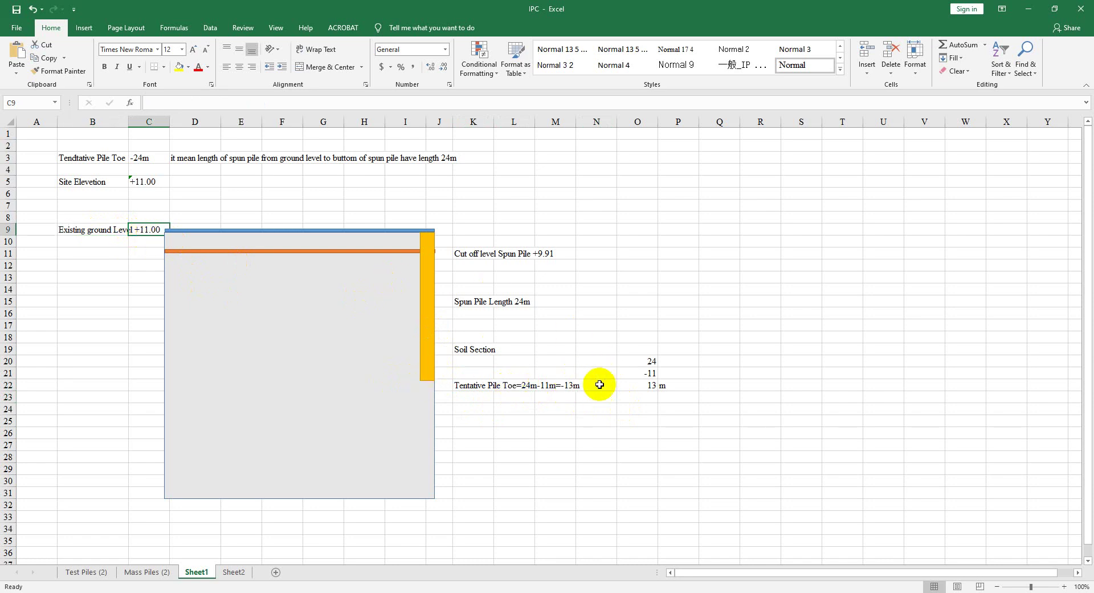
pyautogui.click(575, 387)
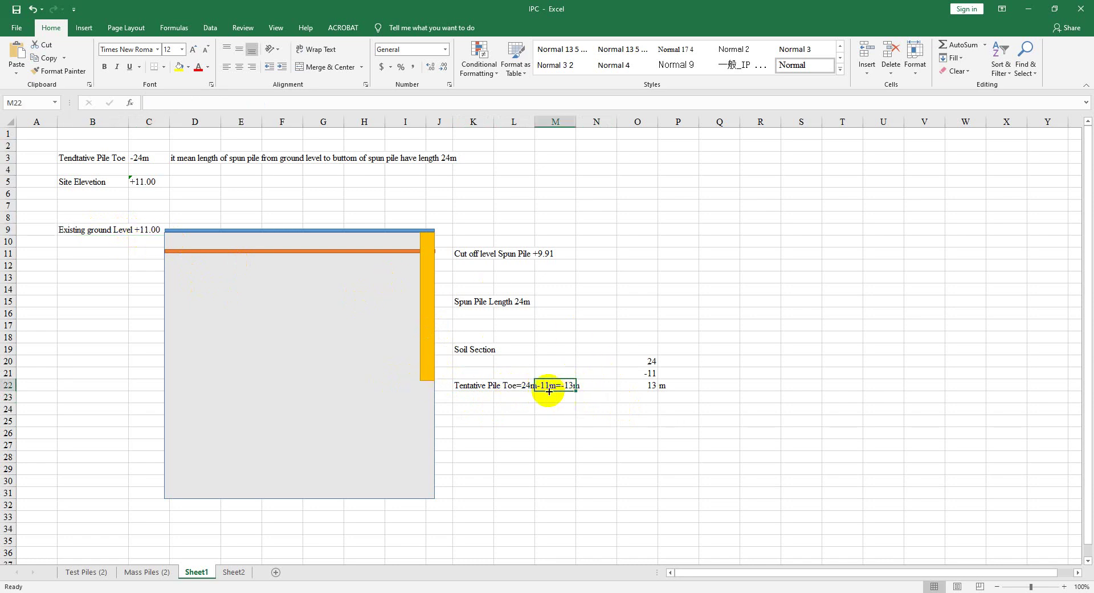
# Match the tentative pile toe label with the lower end of the yellow pile in the soil diagram.
pyautogui.click(141, 239)
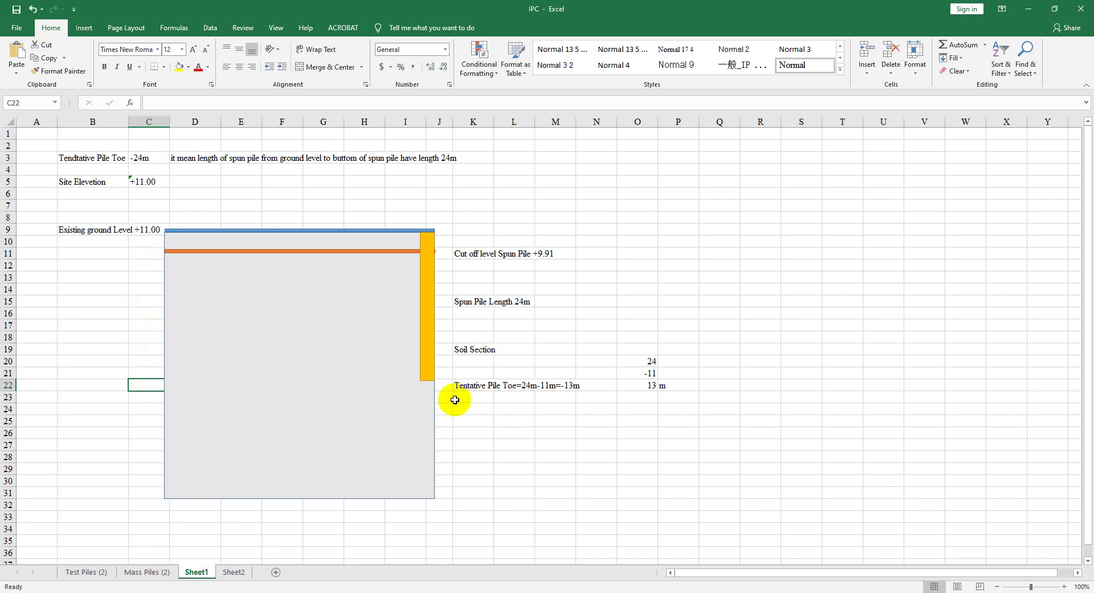
pyautogui.click(430, 378)
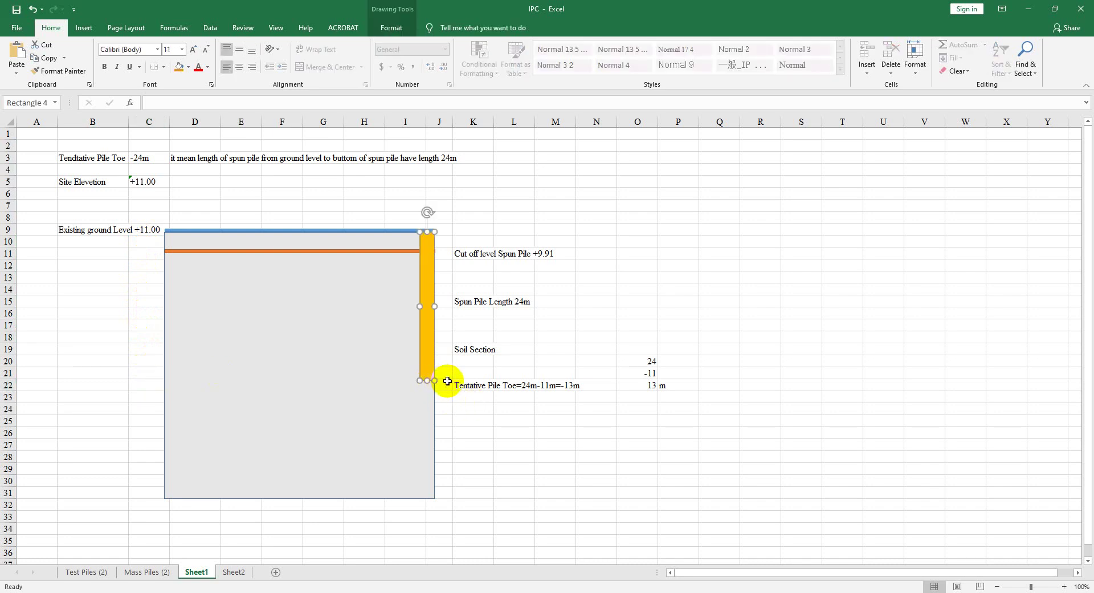
pyautogui.click(448, 382)
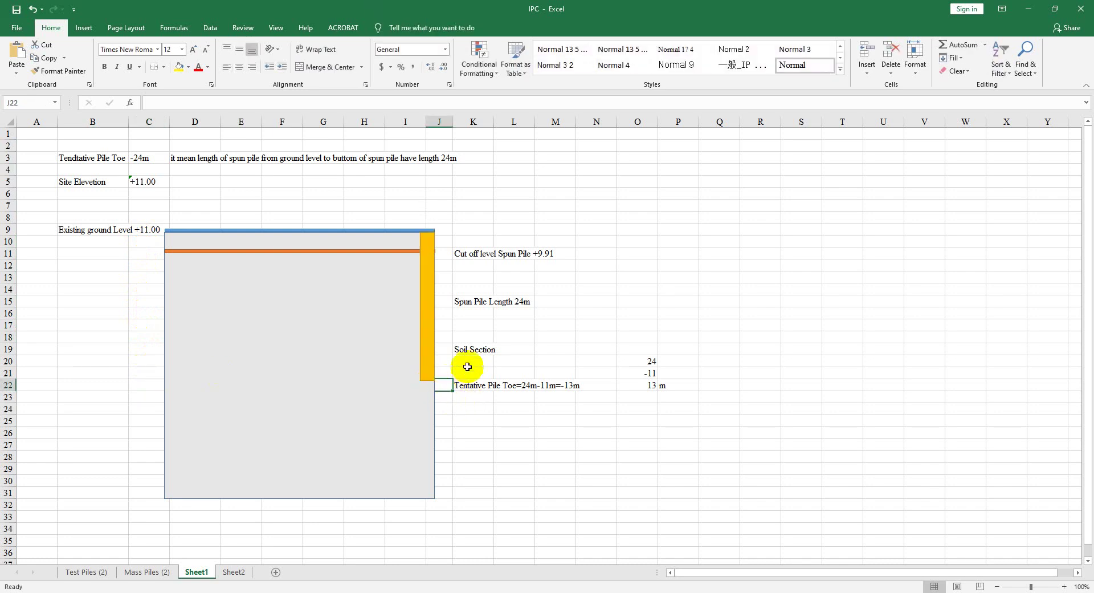
# Look at the Spun Pile table in the Option A-20170809 workbook and hide that workbook again.
pyautogui.click(234, 571)
pyautogui.click(196, 572)
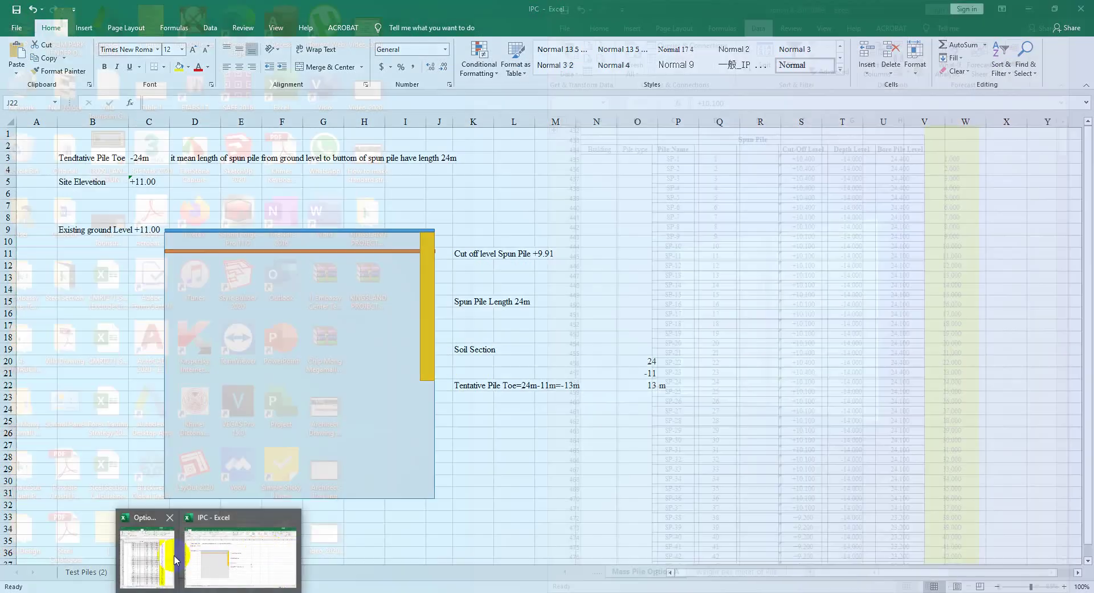
pyautogui.click(161, 558)
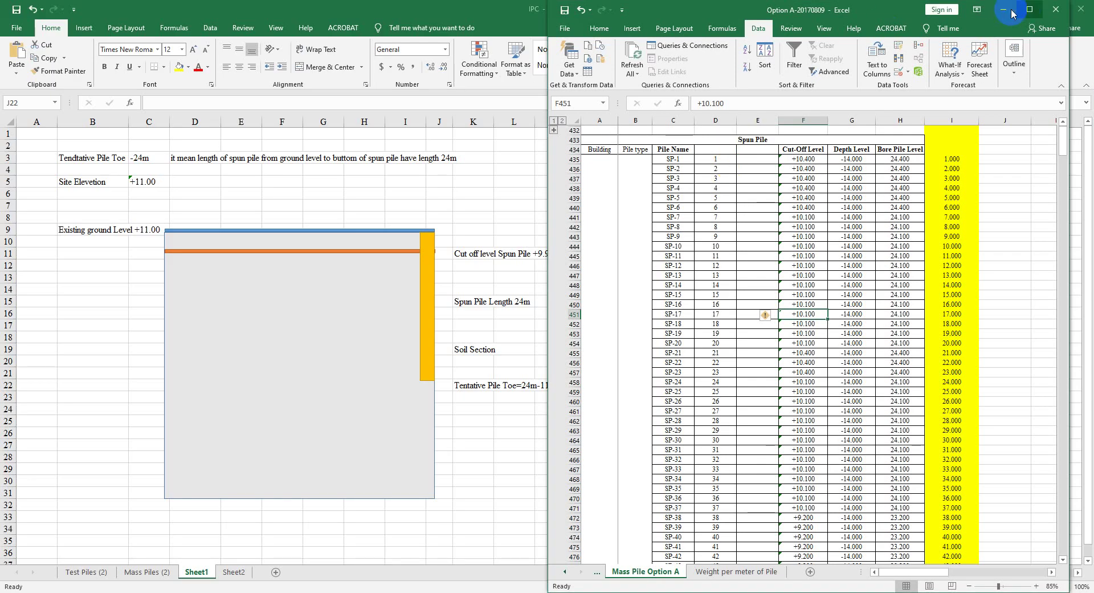
pyautogui.click(1006, 10)
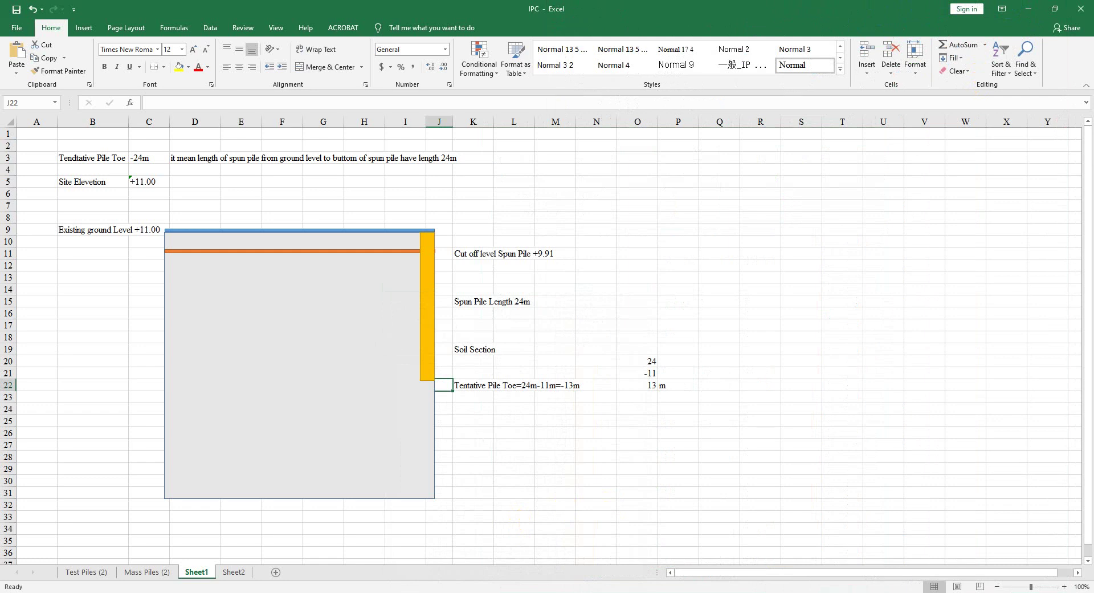
# Switch to the SPUN PILE drawing in AutoCAD and examine the OP 01, OP 02 and bored pile option layouts.
pyautogui.click(1029, 9)
pyautogui.scroll(-6, 684, 263)
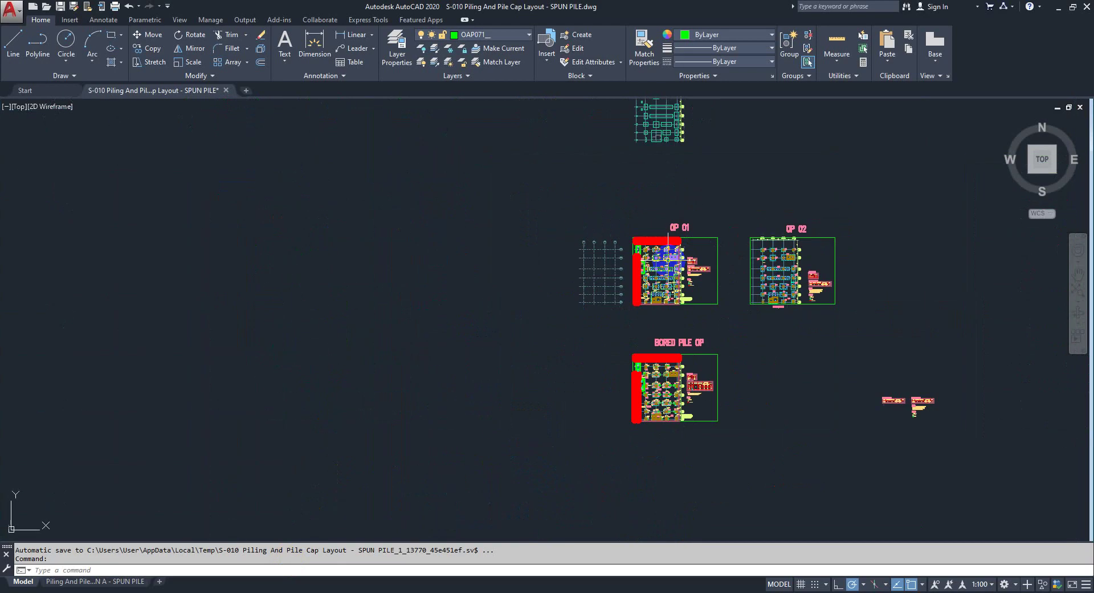
pyautogui.scroll(-5, 433, 257)
pyautogui.scroll(7, 522, 251)
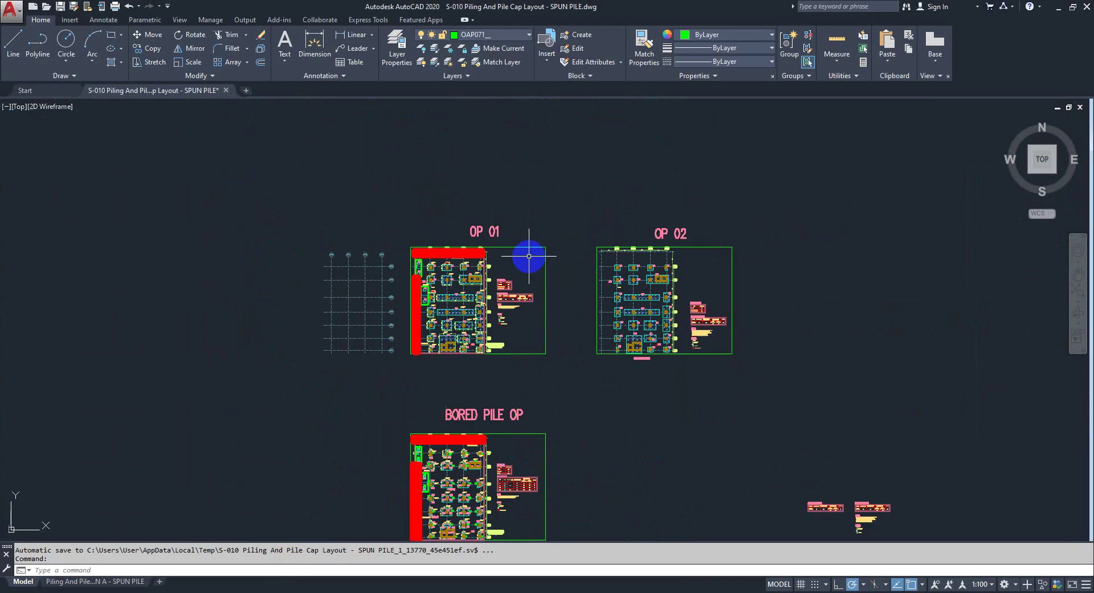
pyautogui.scroll(-2, 440, 244)
pyautogui.scroll(10, 440, 244)
pyautogui.scroll(-5, 459, 249)
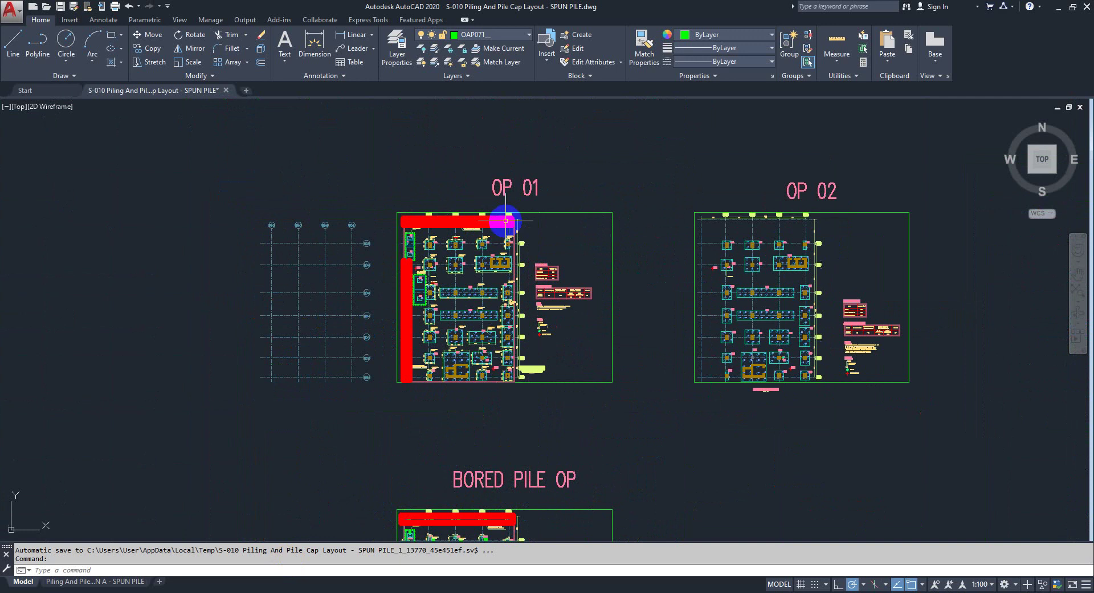
pyautogui.scroll(4, 501, 222)
pyautogui.scroll(-3, 484, 237)
pyautogui.scroll(1, 528, 171)
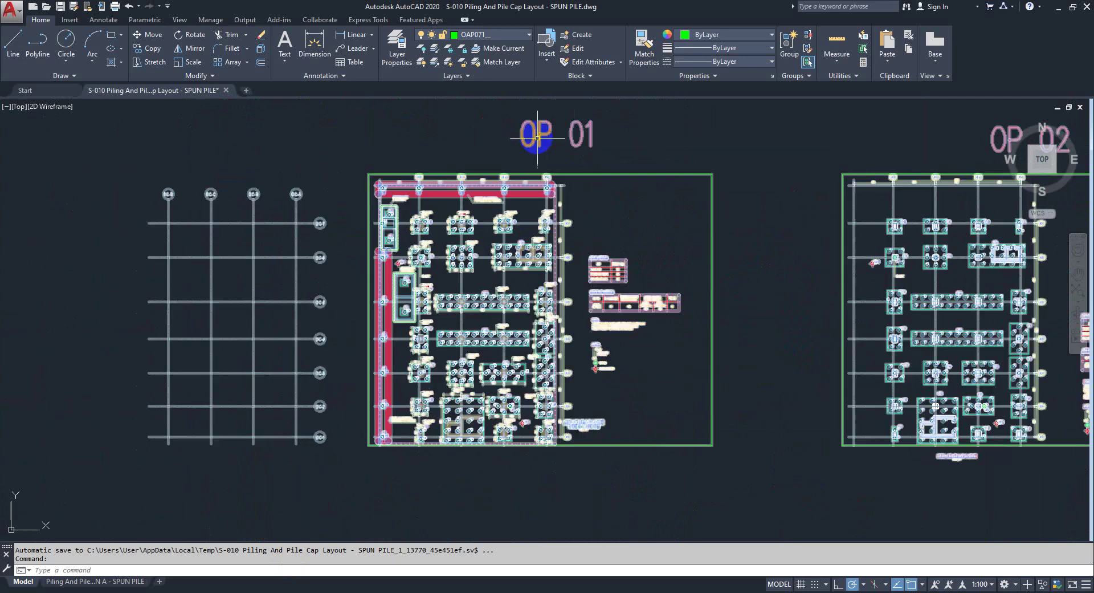
pyautogui.scroll(5, 545, 224)
pyautogui.scroll(-7, 488, 171)
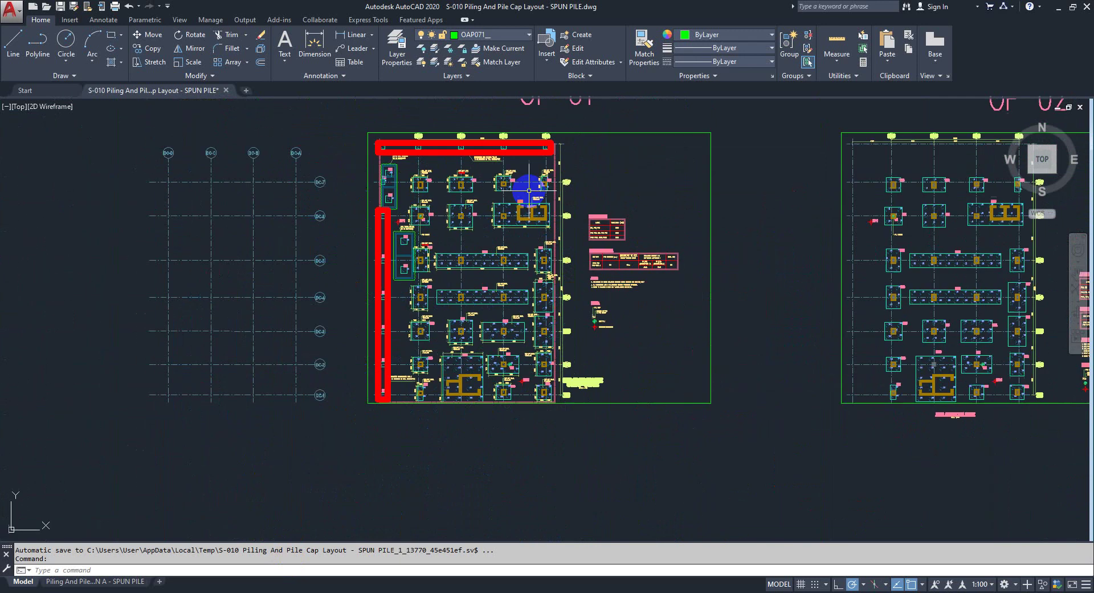
# Copy all layouts in model space horizontally to empty space on the right as a second set.
pyautogui.hotkey('ctrl', 'a')
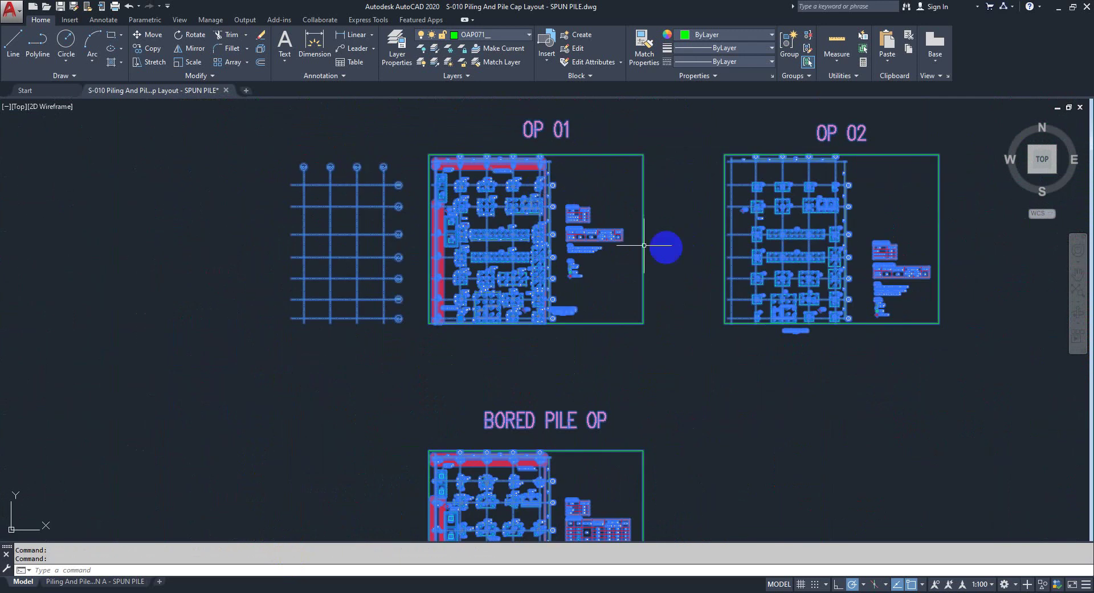
pyautogui.scroll(-2, 579, 257)
pyautogui.scroll(-3, 621, 245)
pyautogui.scroll(-3, 590, 279)
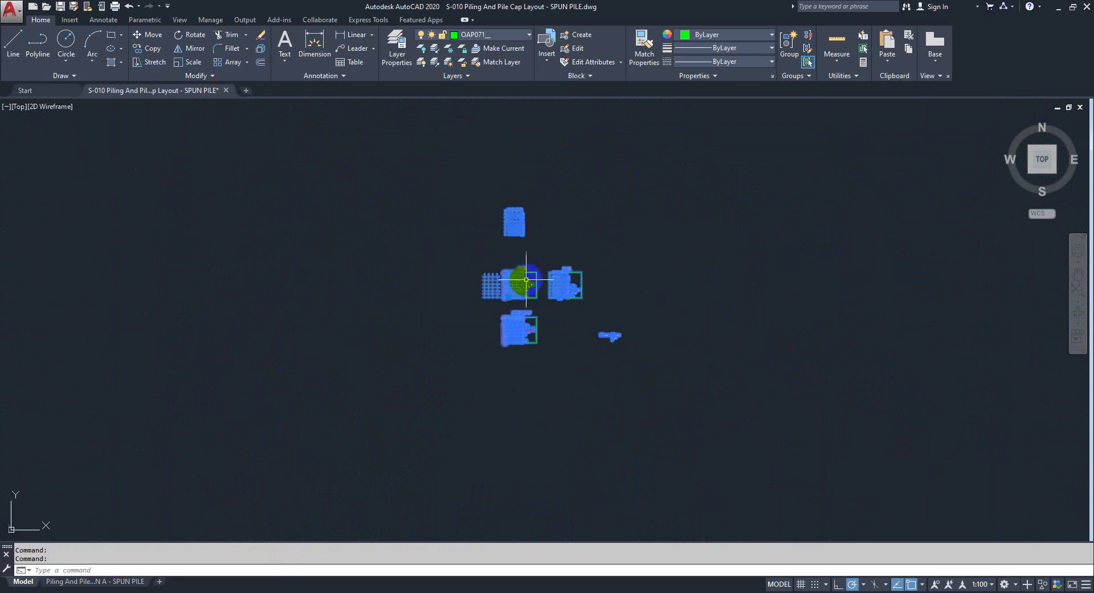
pyautogui.click(662, 186)
pyautogui.click(448, 338)
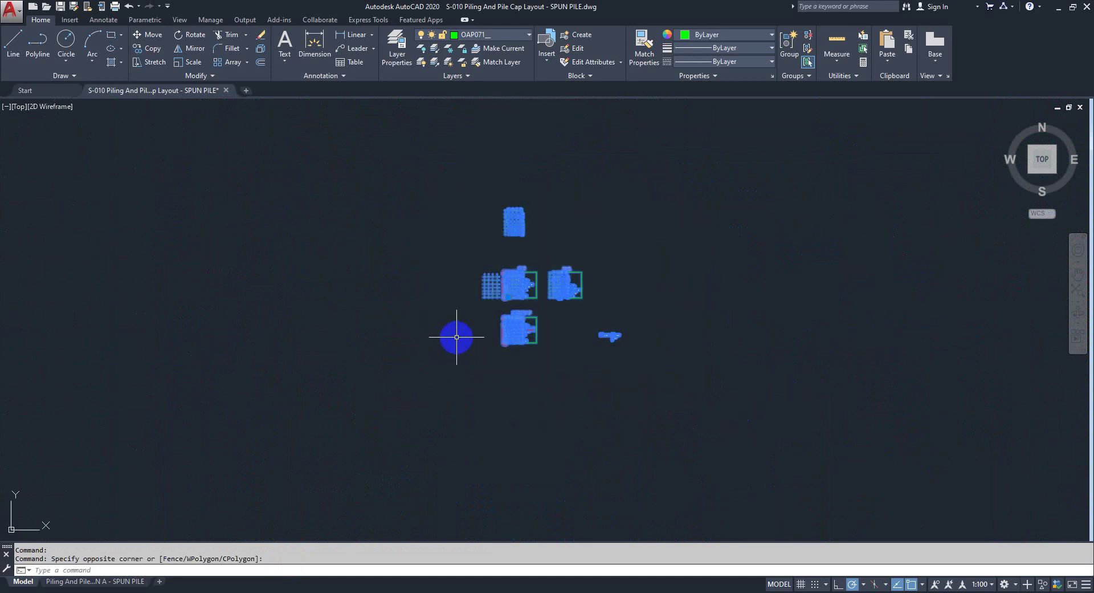
pyautogui.write('py')
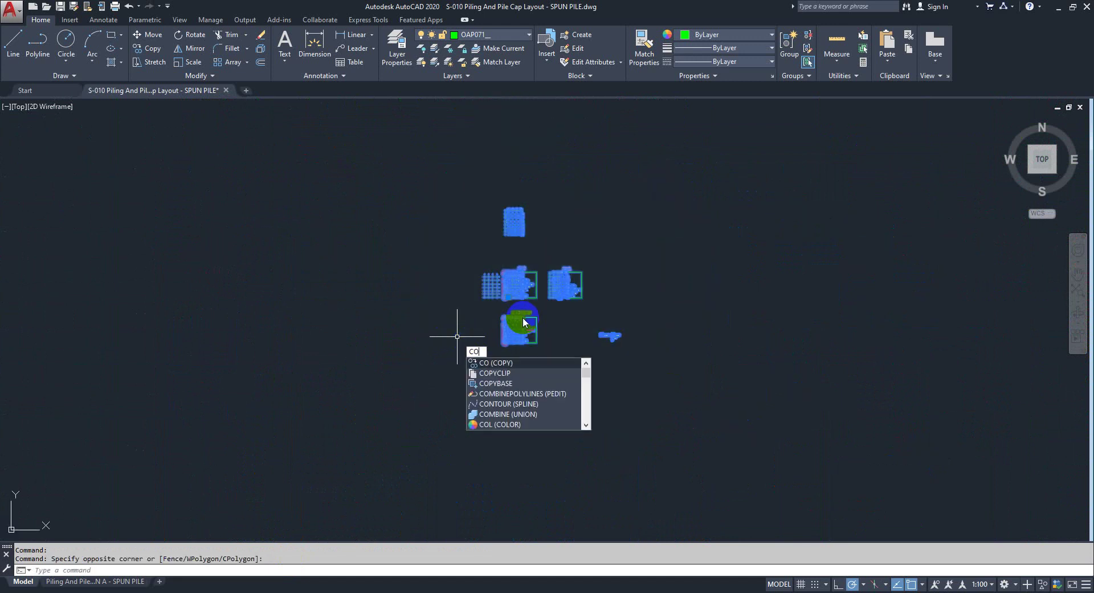
pyautogui.press('Return')
pyautogui.click(507, 318)
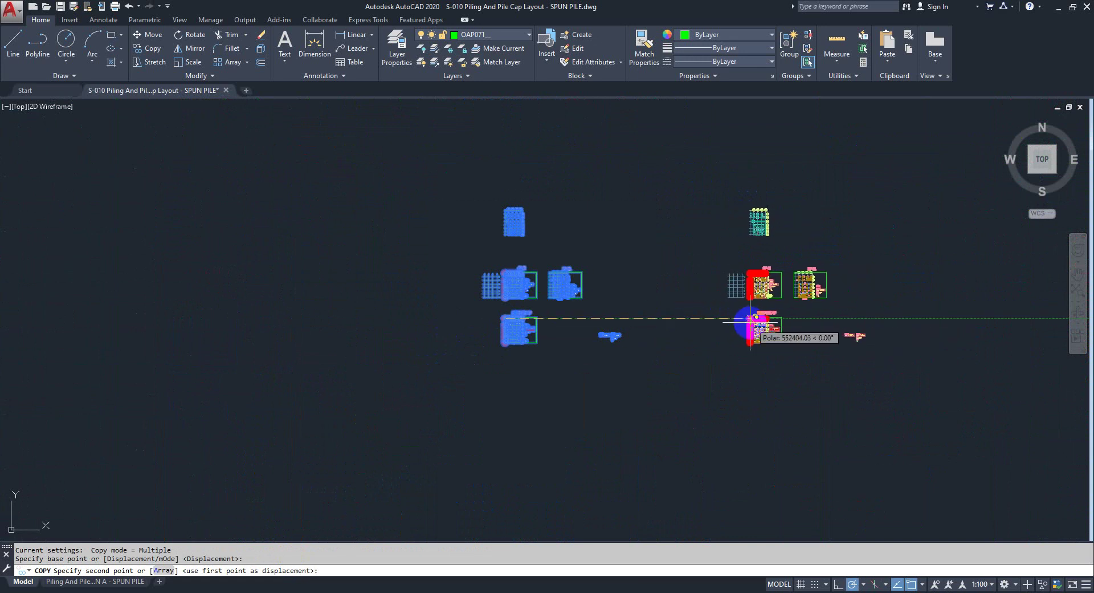
pyautogui.click(761, 318)
pyautogui.press('Escape')
pyautogui.scroll(5, 818, 282)
pyautogui.click(911, 240)
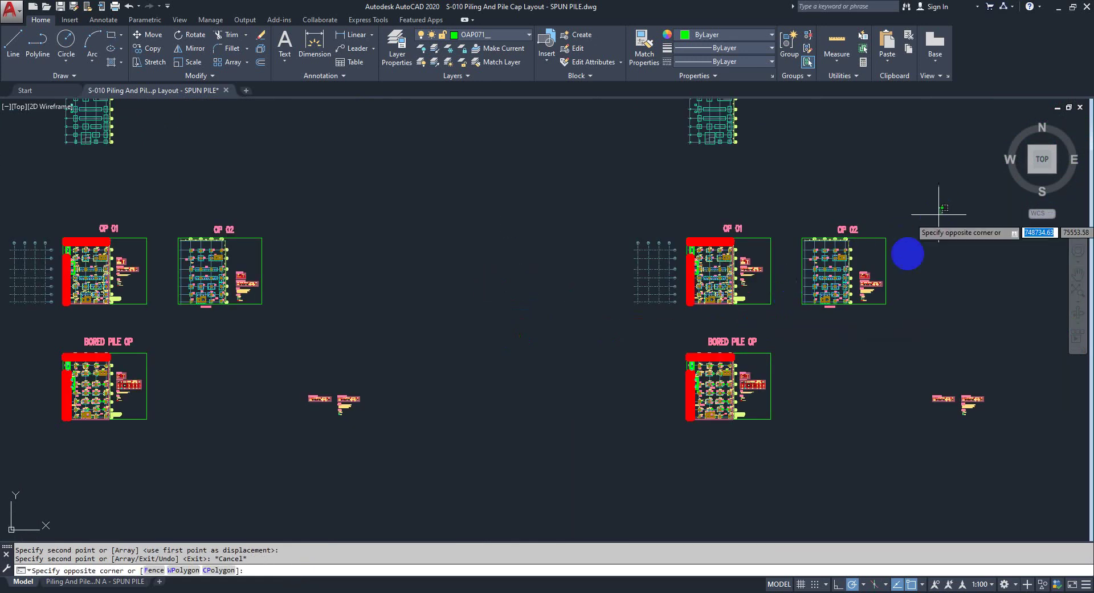
pyautogui.click(747, 280)
pyautogui.press('Delete')
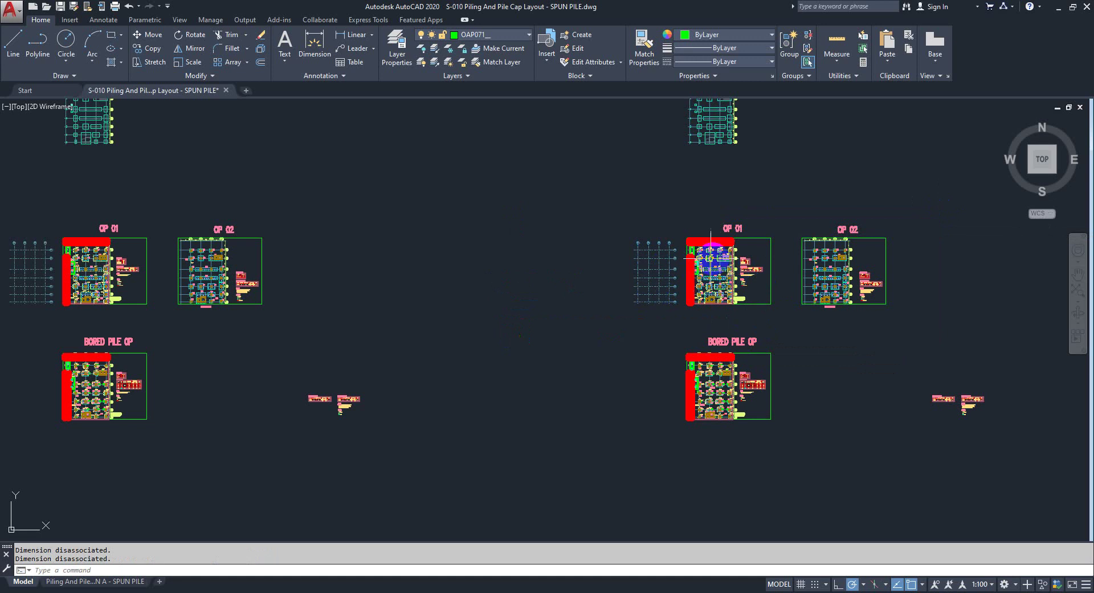
# Erase the copied column grid drawing beside OP 01 in the second set.
pyautogui.scroll(4, 711, 258)
pyautogui.click(631, 195)
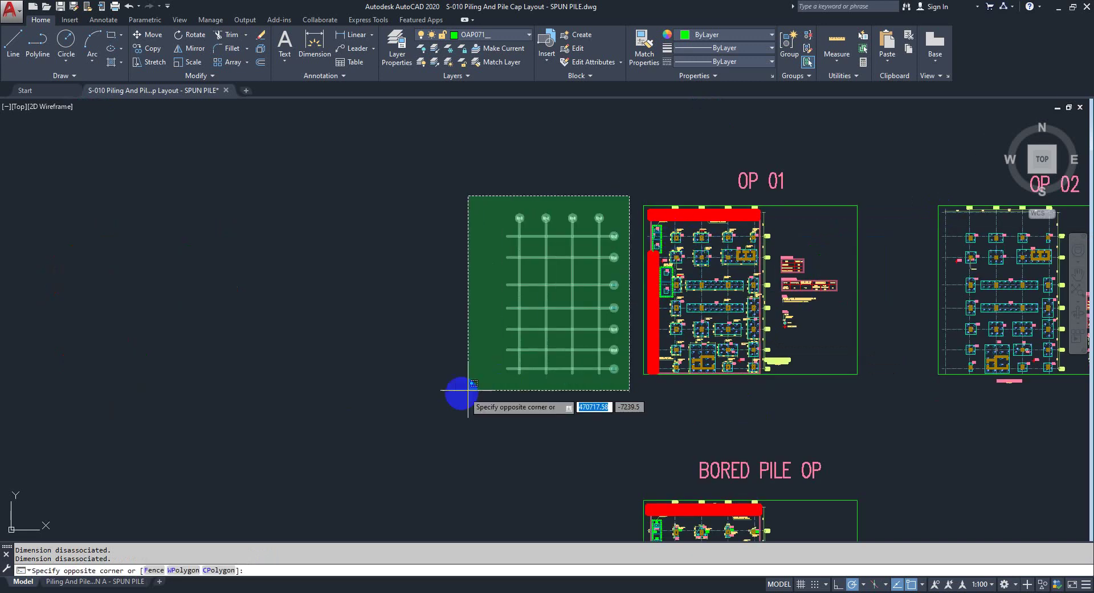
pyautogui.click(450, 399)
pyautogui.write('e')
pyautogui.press('Return')
pyautogui.scroll(-4, 510, 299)
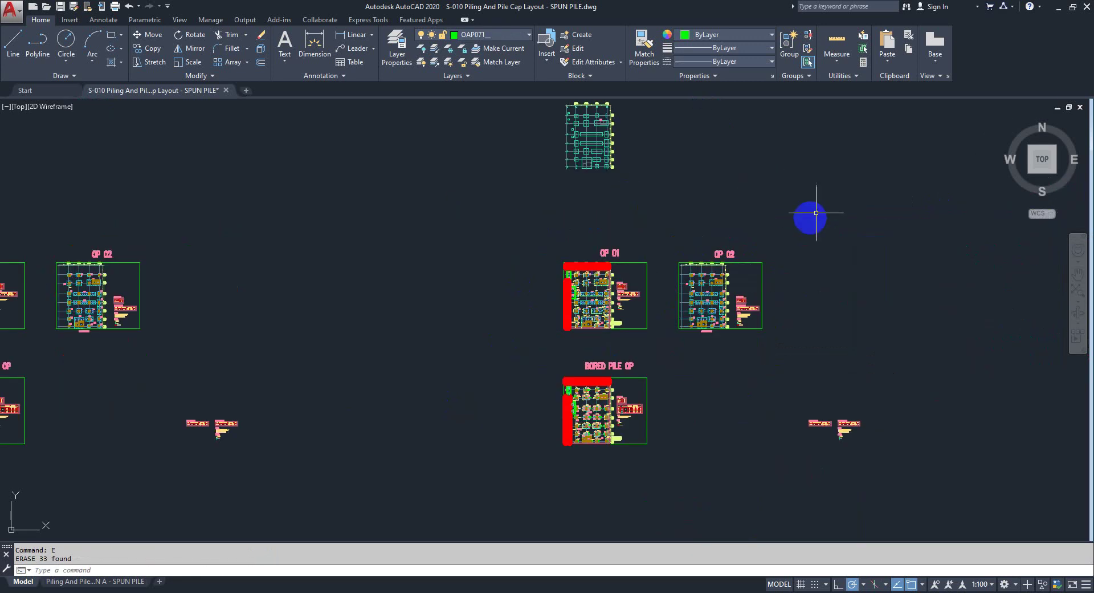
# Erase the OP 02 and BORED PILE OP layouts from the second set.
pyautogui.click(814, 215)
pyautogui.click(682, 364)
pyautogui.press('Delete')
pyautogui.click(683, 357)
pyautogui.click(485, 467)
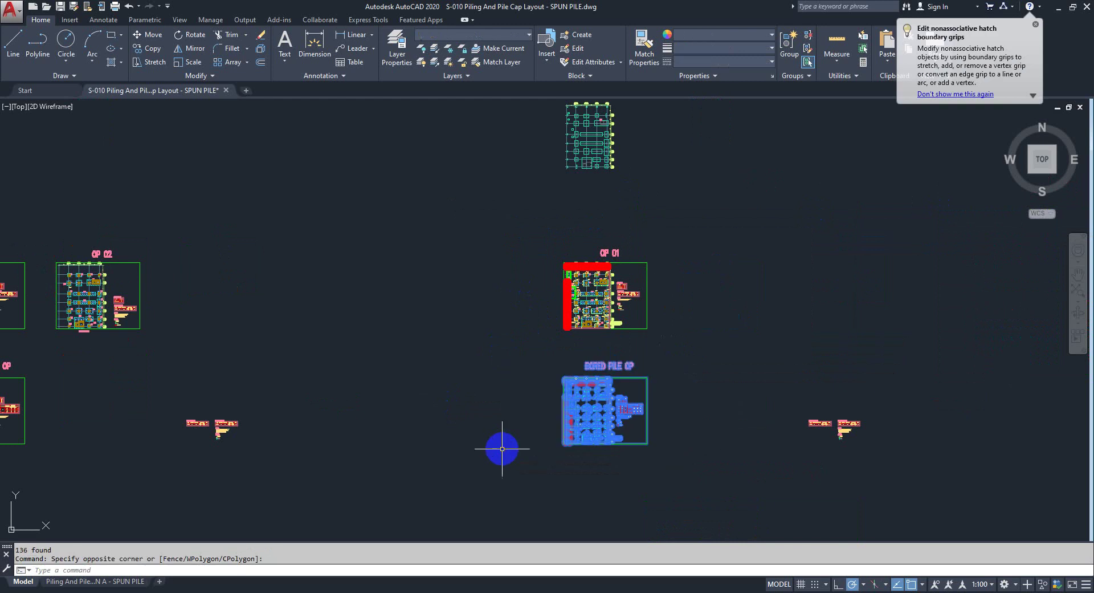
pyautogui.press('Delete')
# Erase the loose detail tables and the plan above OP 01 from the second set.
pyautogui.click(891, 372)
pyautogui.click(771, 446)
pyautogui.press('Delete')
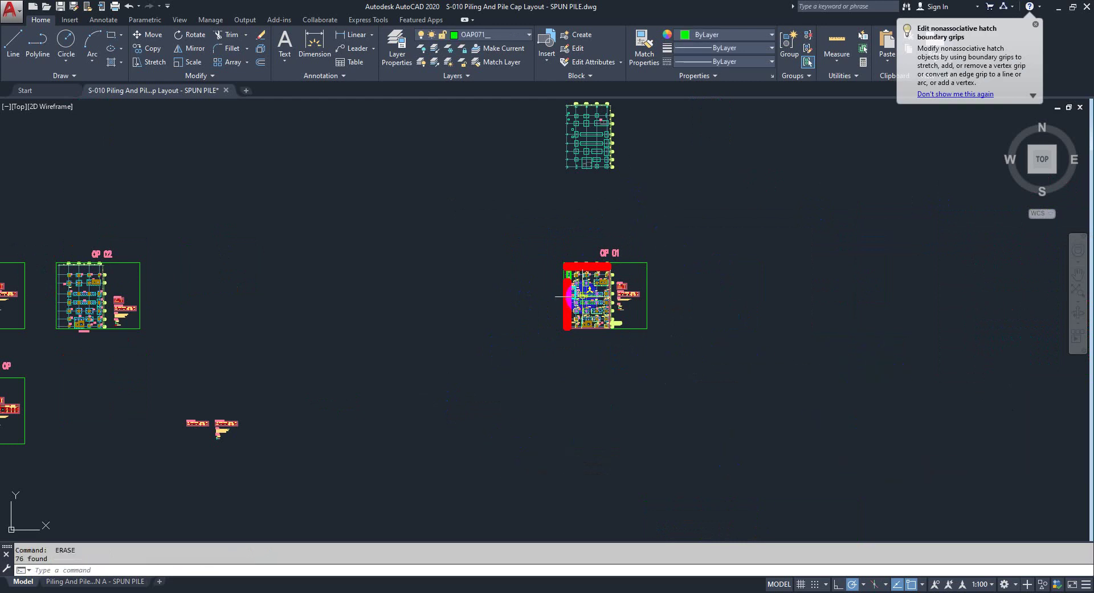
pyautogui.moveTo(575, 290); pyautogui.dragTo(568, 350, button='middle')
pyautogui.click(632, 157)
pyautogui.click(513, 245)
pyautogui.press('Delete')
# Copy the block of numbered pile circles from the OP 01 layout to empty space beside it.
pyautogui.scroll(10, 587, 340)
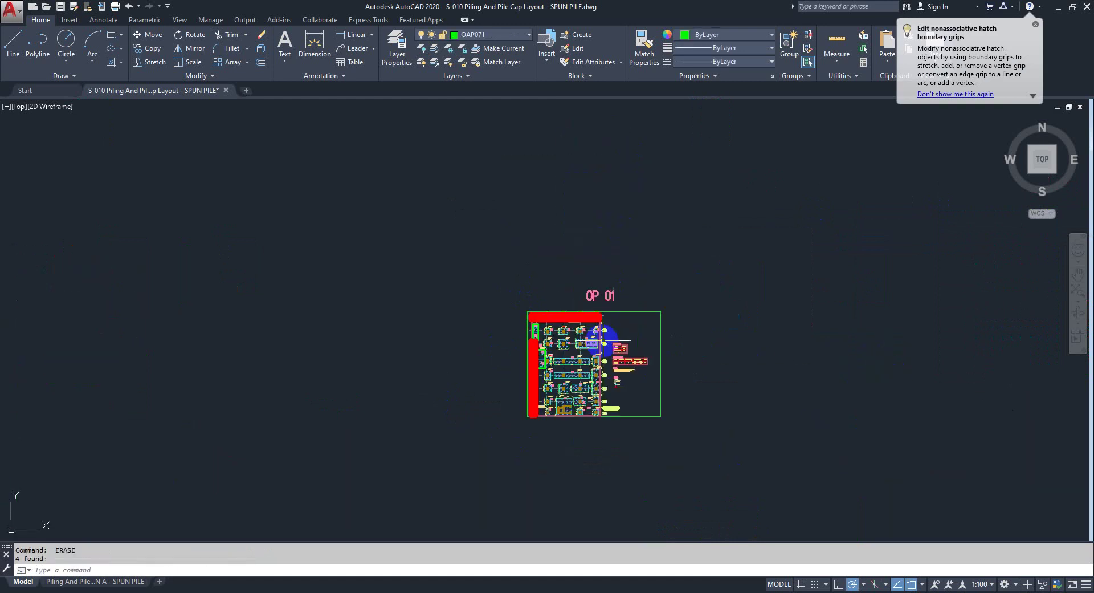
pyautogui.scroll(2, 516, 306)
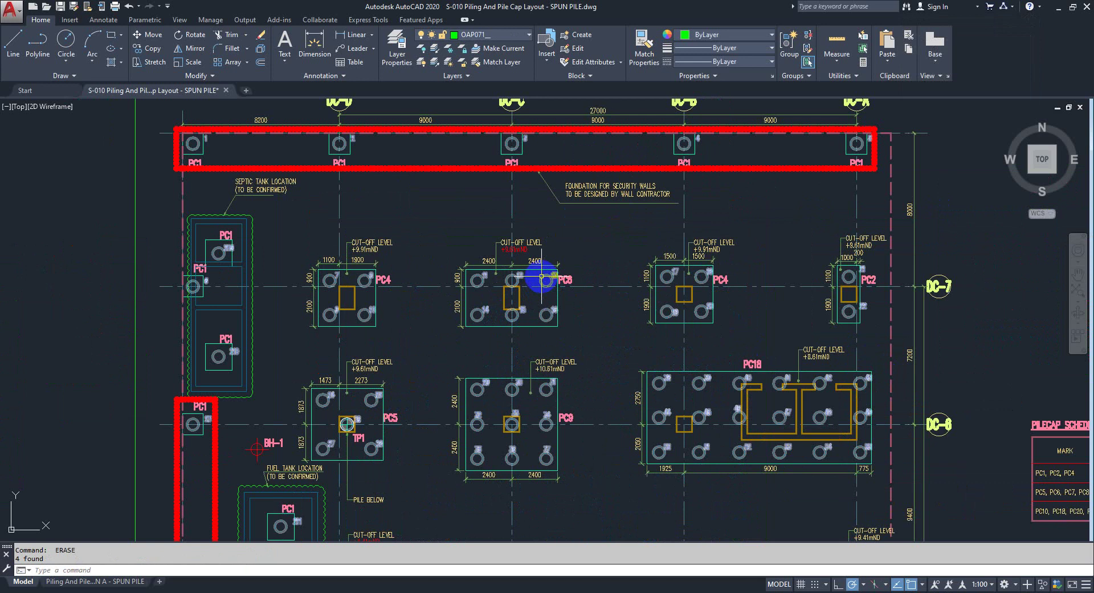
pyautogui.scroll(-5, 459, 171)
pyautogui.scroll(2, 452, 237)
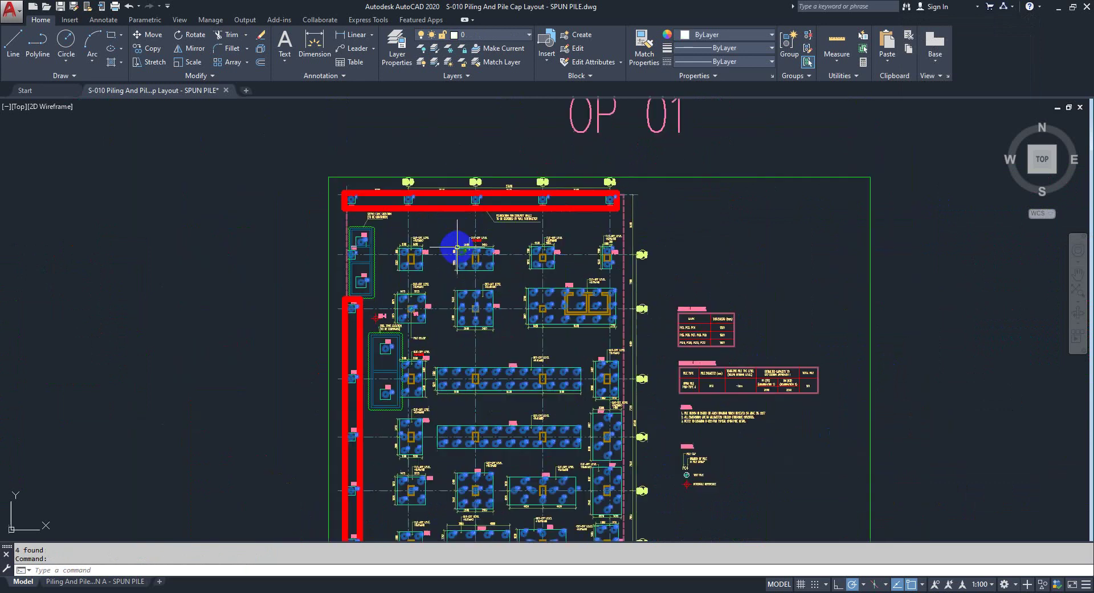
pyautogui.moveTo(489, 225); pyautogui.dragTo(488, 194, button='middle')
pyautogui.scroll(-2, 457, 263)
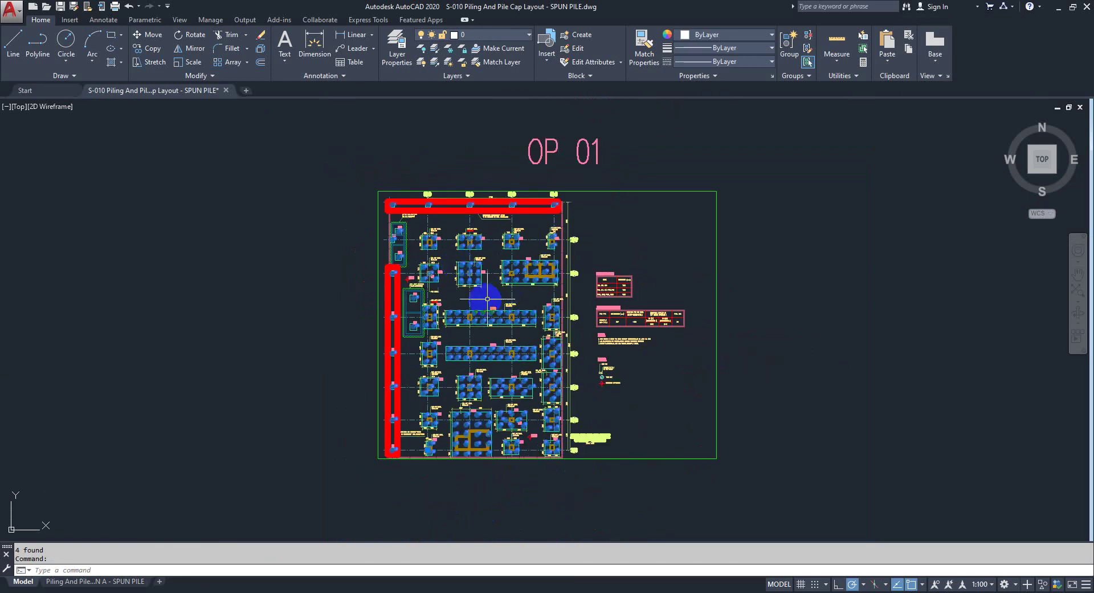
pyautogui.moveTo(487, 299); pyautogui.dragTo(467, 306, button='middle')
pyautogui.write('co')
pyautogui.press('Return')
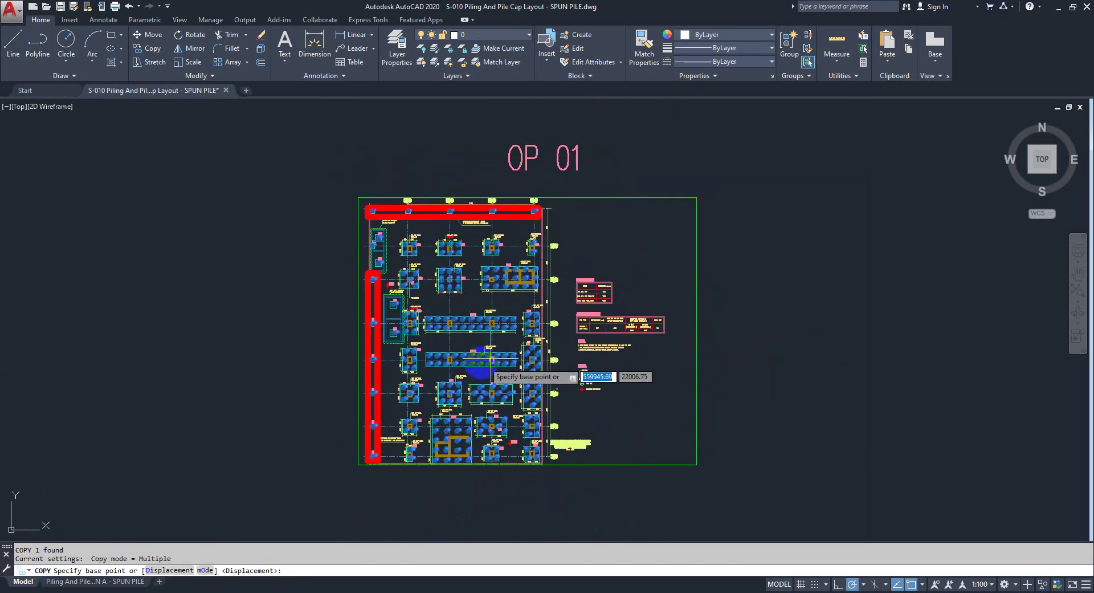
pyautogui.click(494, 359)
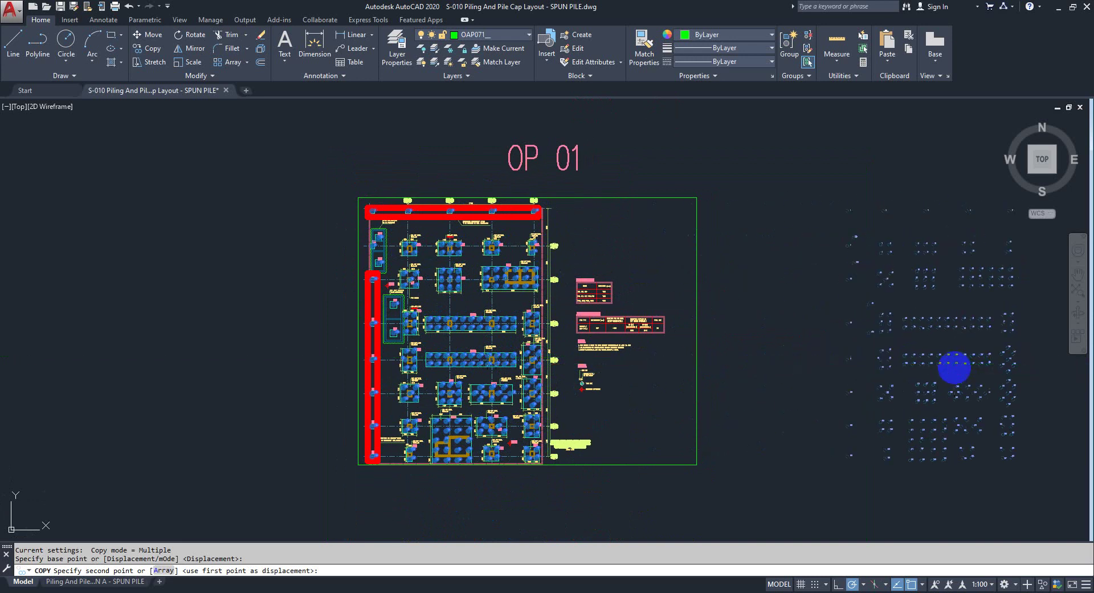
pyautogui.click(963, 353)
pyautogui.press('Escape')
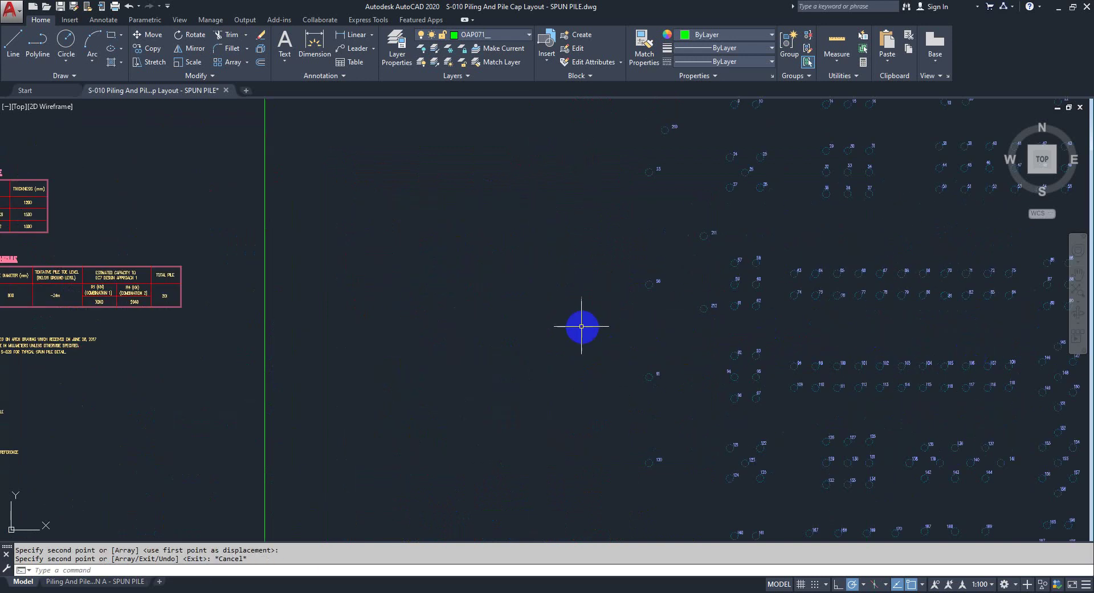
# Explode the copied pile block into separate circles and numbers.
pyautogui.scroll(-5, 587, 291)
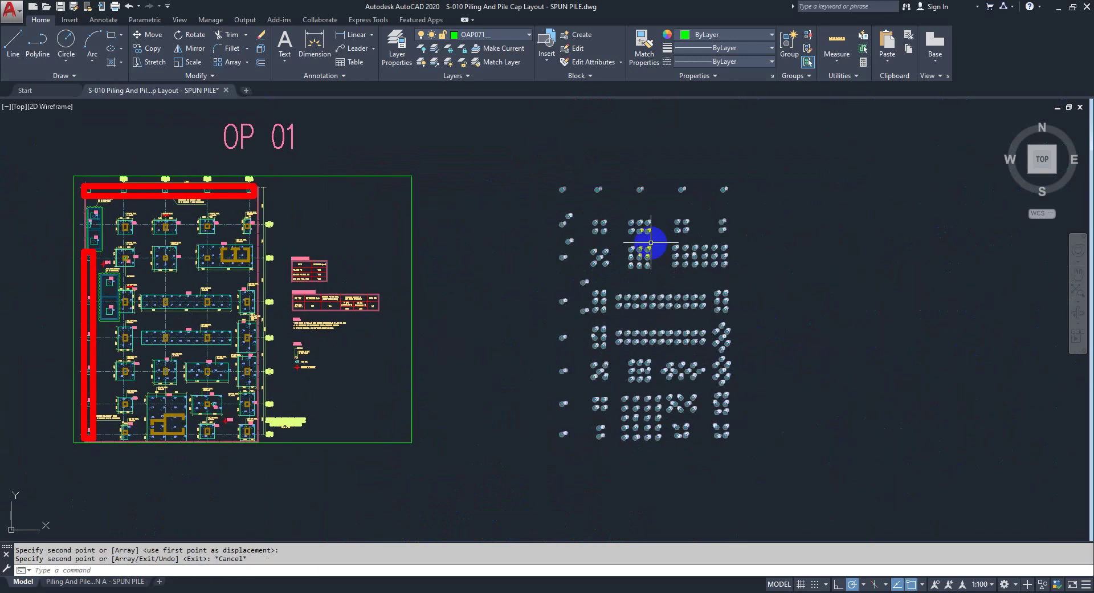
pyautogui.click(778, 150)
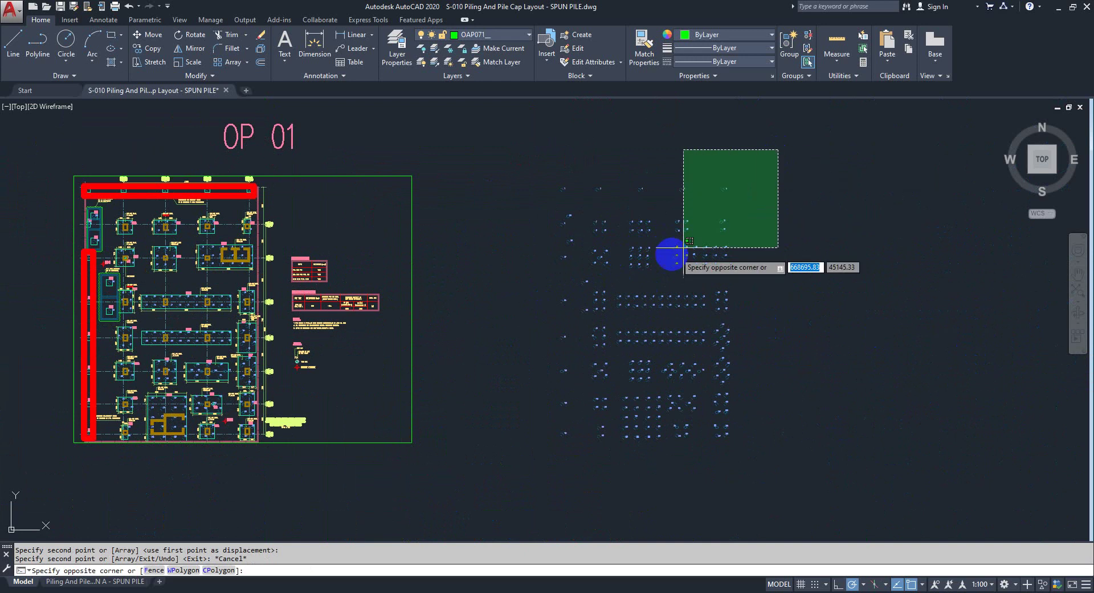
pyautogui.click(536, 371)
pyautogui.press('Return')
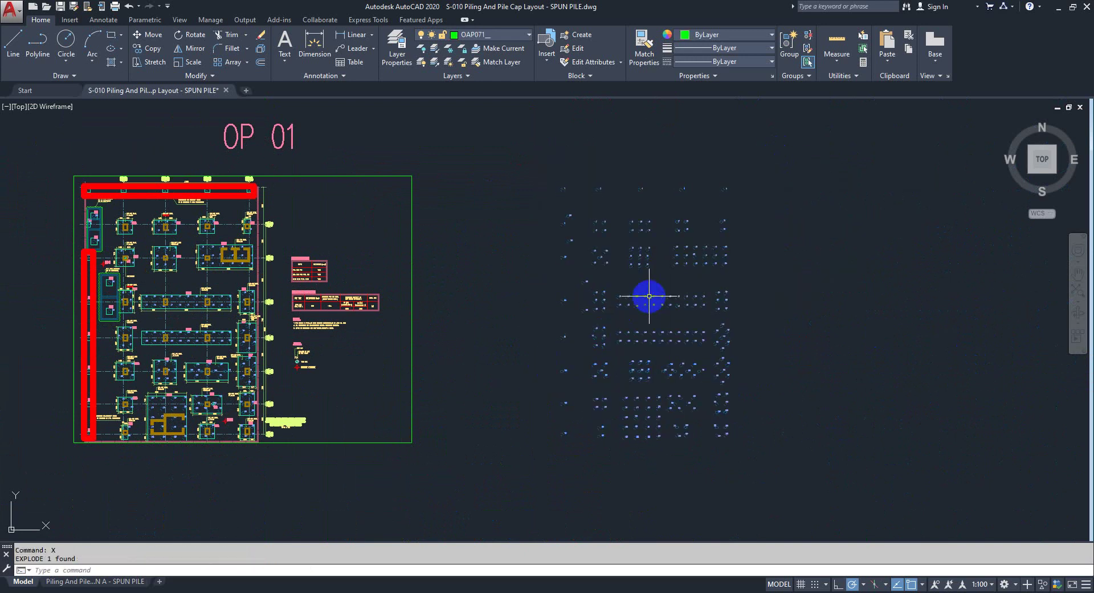
# Select pile 5 with its number to check the exploded copy, and clear the selection.
pyautogui.click(756, 167)
pyautogui.scroll(6, 712, 201)
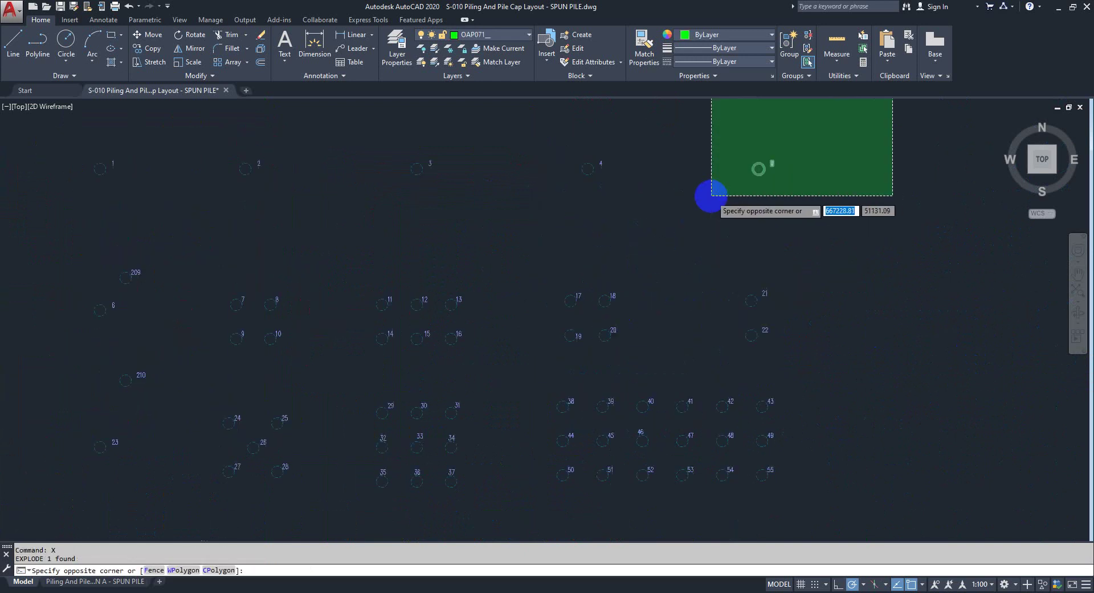
pyautogui.press('Escape')
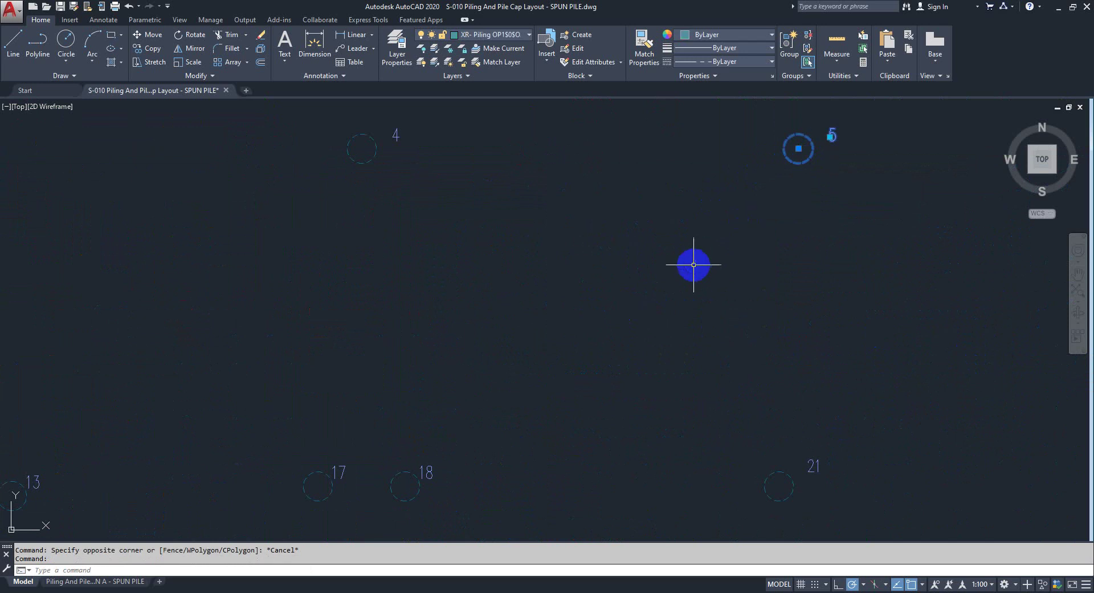
pyautogui.scroll(-7, 762, 175)
pyautogui.press('Escape')
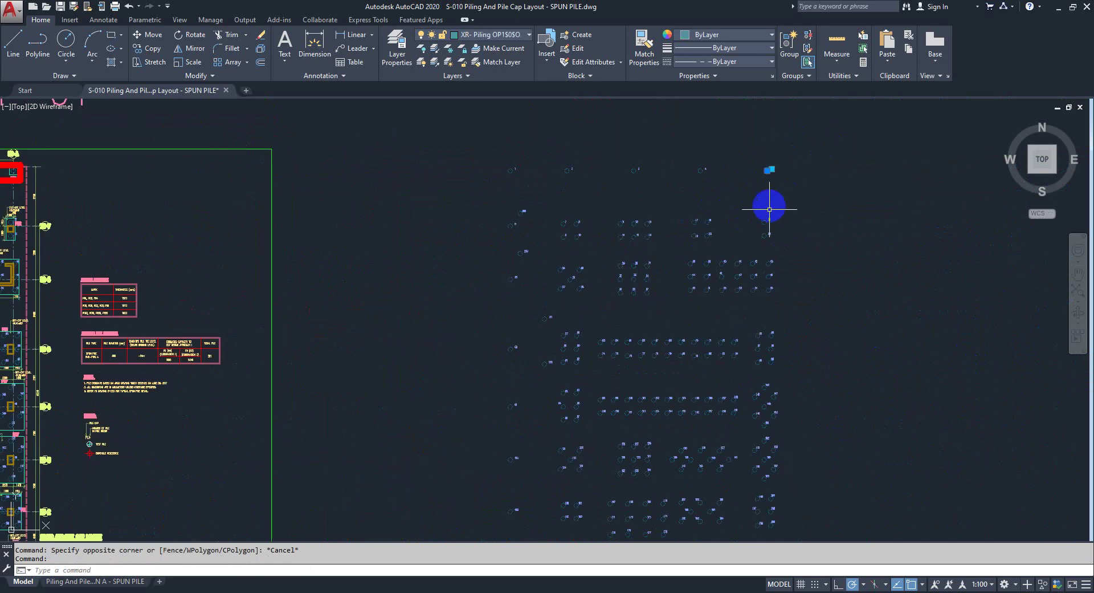
# Select all exploded pile objects and copy them to the clipboard to obtain their count.
pyautogui.scroll(-4, 772, 203)
pyautogui.moveTo(801, 134); pyautogui.dragTo(557, 424)
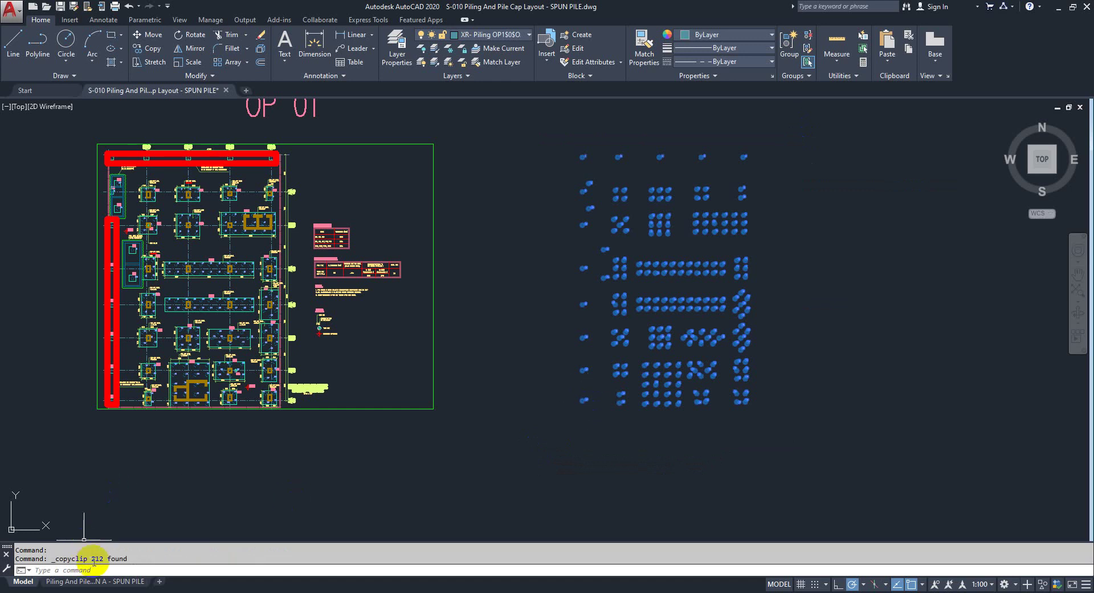
pyautogui.click(498, 447)
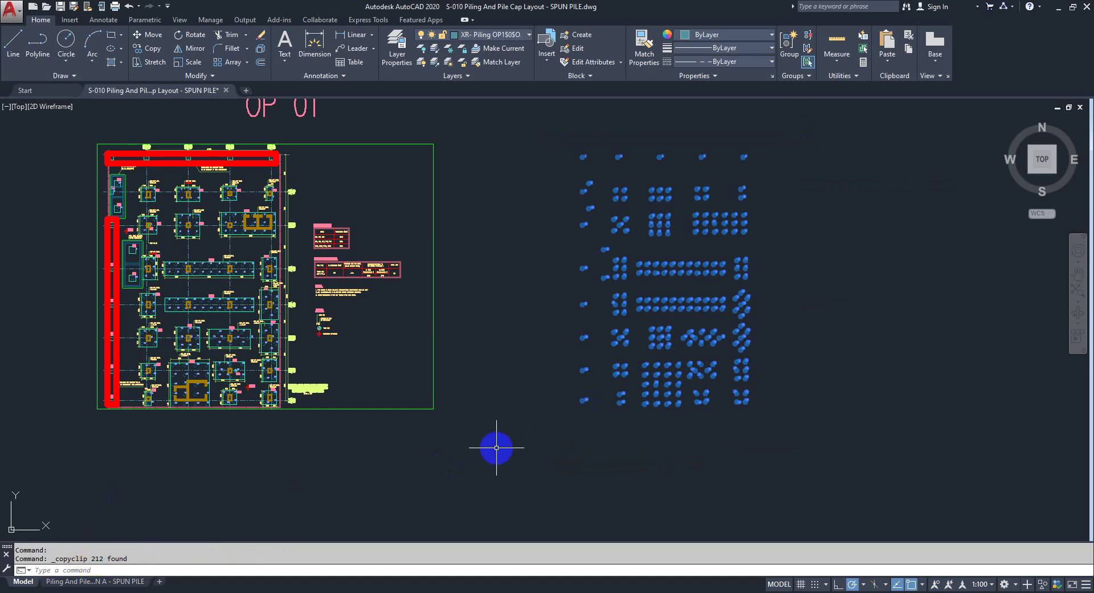
# Examine the total pile entry in the Estimate Pile Schedule and the OP 01 layout against the copied piles.
pyautogui.scroll(8, 367, 261)
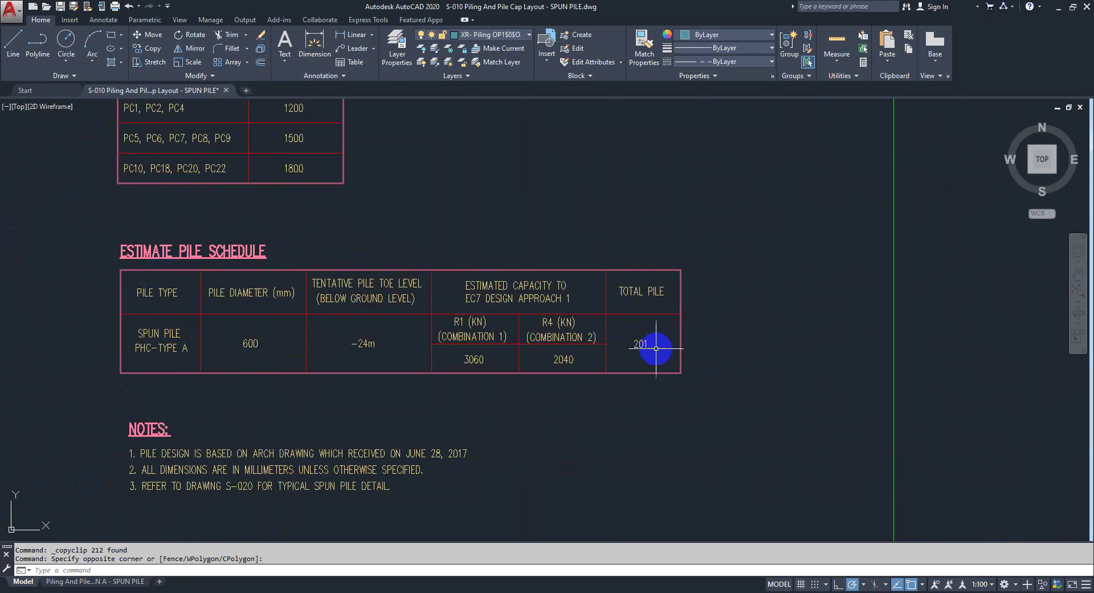
pyautogui.scroll(-10, 656, 348)
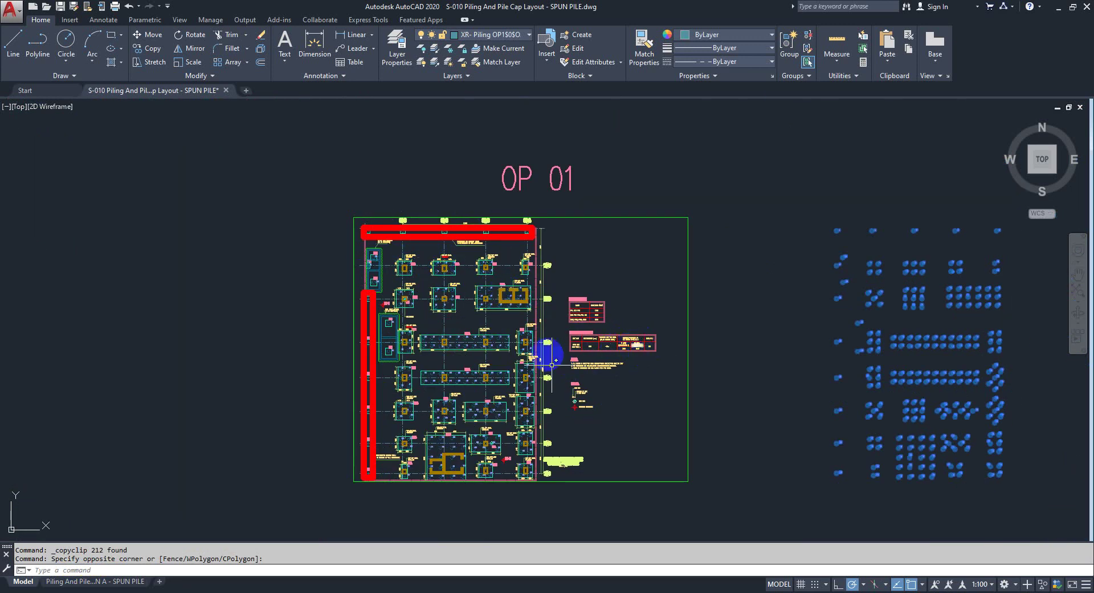
pyautogui.scroll(4, 675, 365)
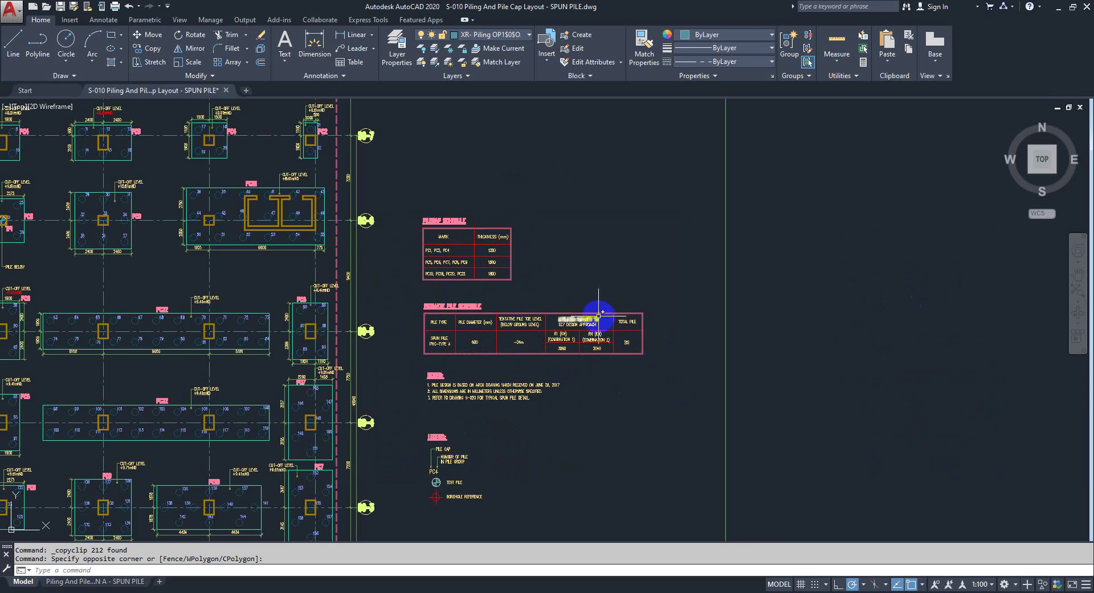
pyautogui.scroll(-4, 598, 312)
pyautogui.scroll(4, 586, 293)
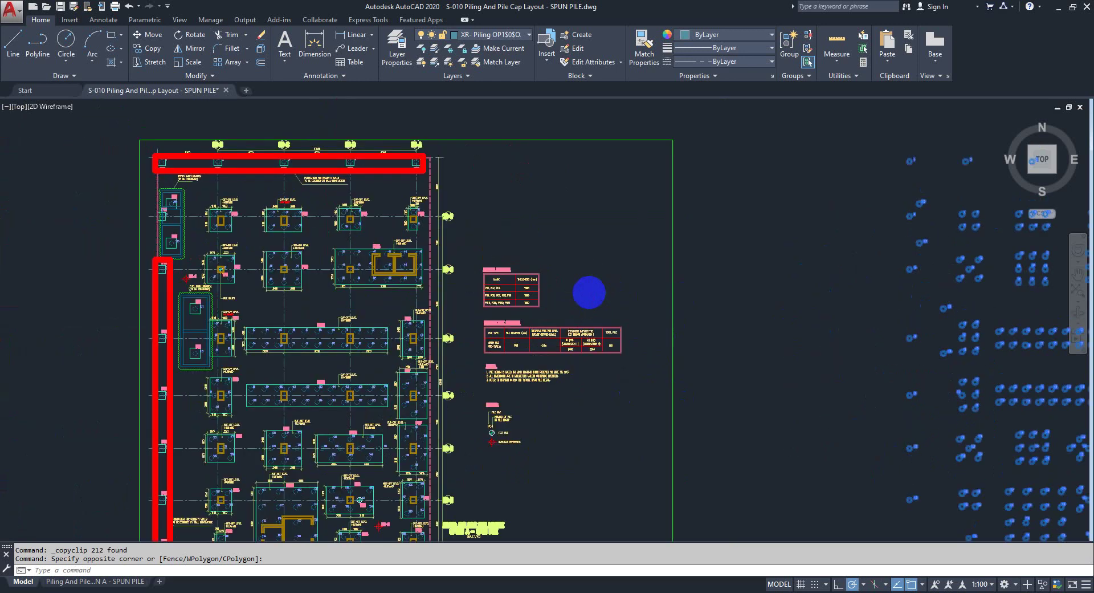
pyautogui.scroll(-2, 244, 239)
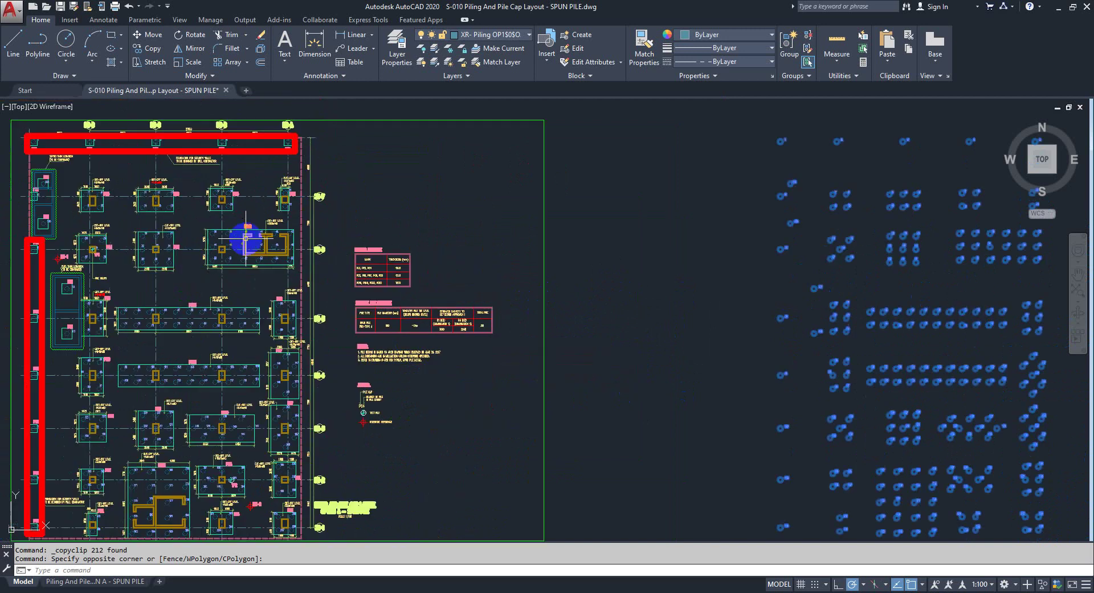
pyautogui.scroll(-4, 542, 271)
pyautogui.scroll(2, 708, 286)
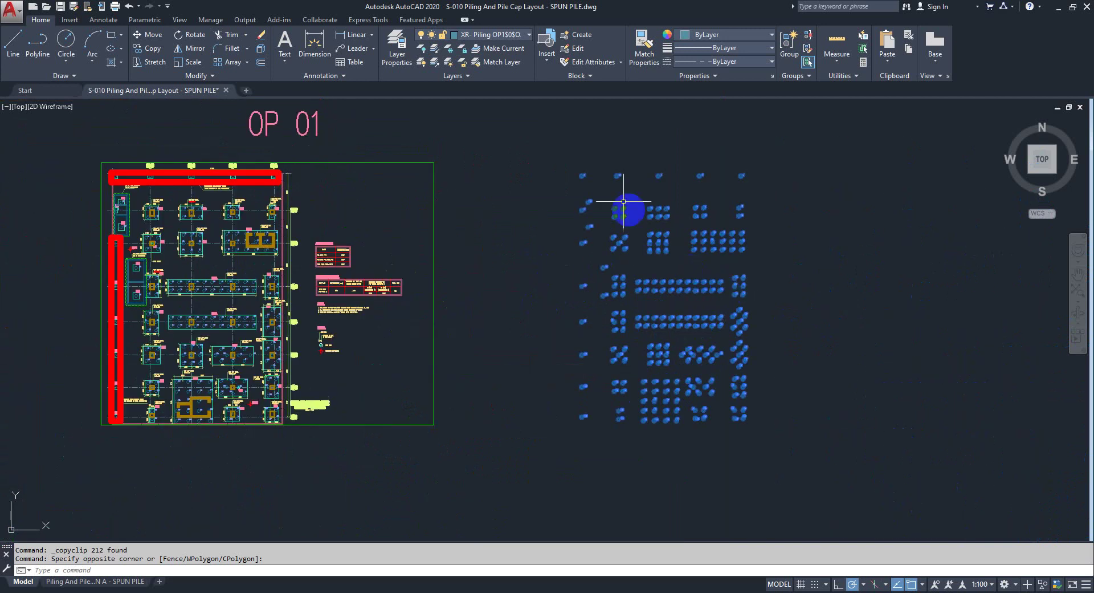
# Repeat the clipboard count on all exploded pile objects and compare it with the schedule's Total Pile entry.
pyautogui.click(507, 142)
pyautogui.click(771, 448)
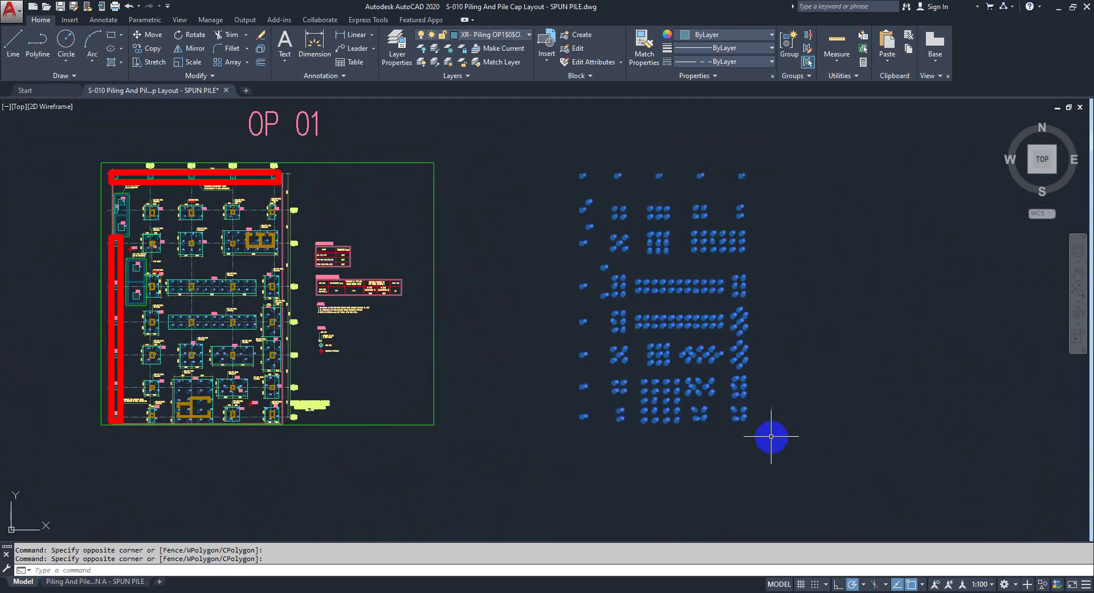
pyautogui.hotkey('ctrl', 'c')
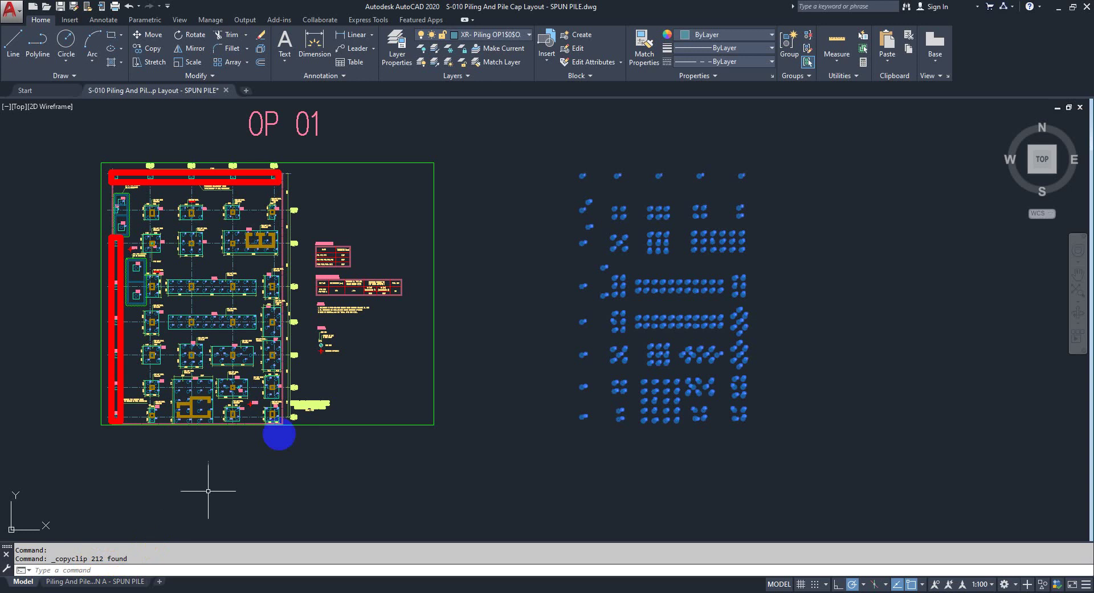
pyautogui.scroll(9, 391, 293)
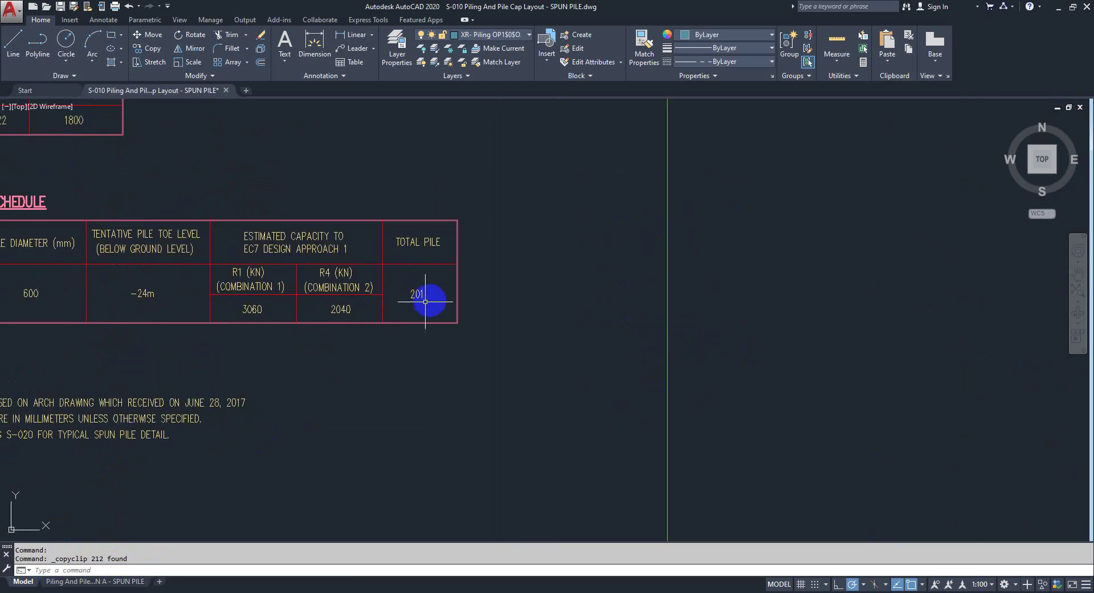
pyautogui.scroll(-3, 530, 284)
pyautogui.scroll(2, 475, 279)
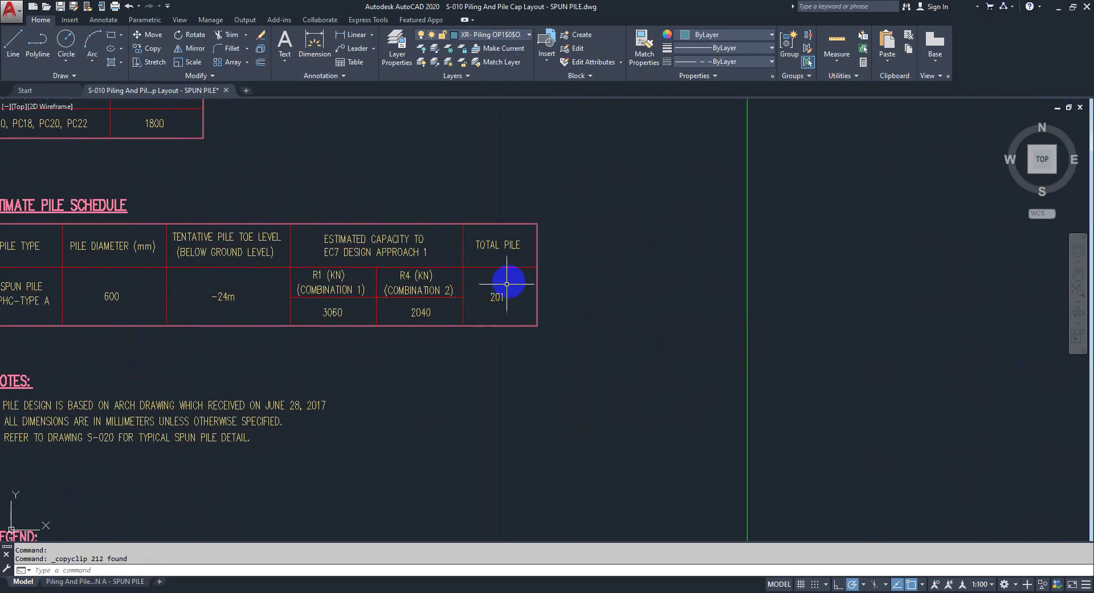
pyautogui.scroll(-4, 527, 297)
pyautogui.scroll(-5, 533, 298)
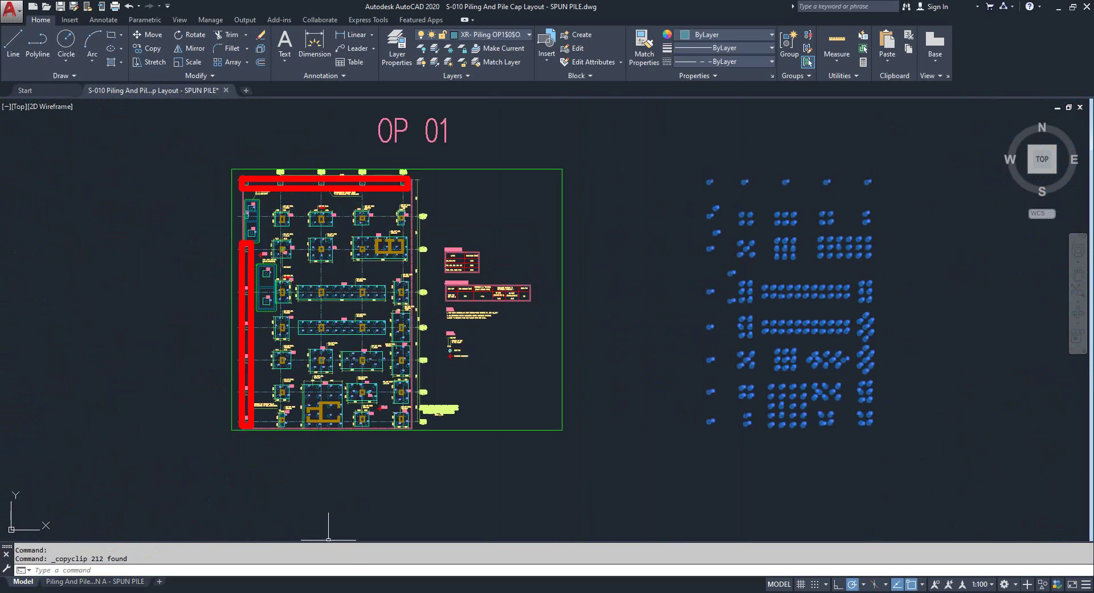
# Switch to the Option A-20170809 workbook in Excel, maximize it and select cell K445 beside the Spun Pile table.
pyautogui.moveTo(247, 563)
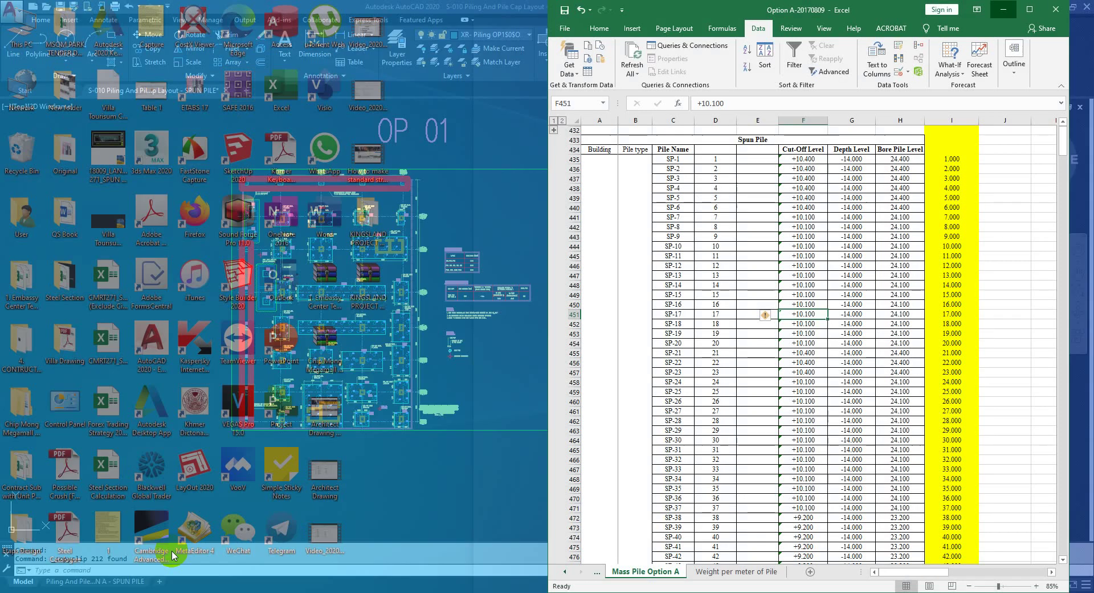
pyautogui.click(173, 556)
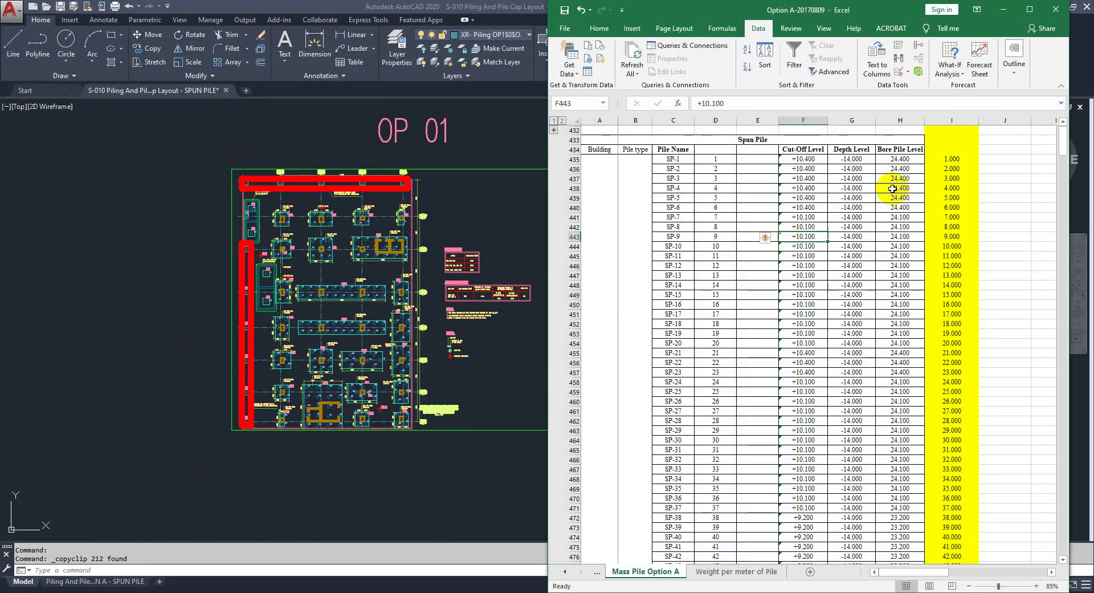
pyautogui.click(1030, 10)
pyautogui.click(505, 255)
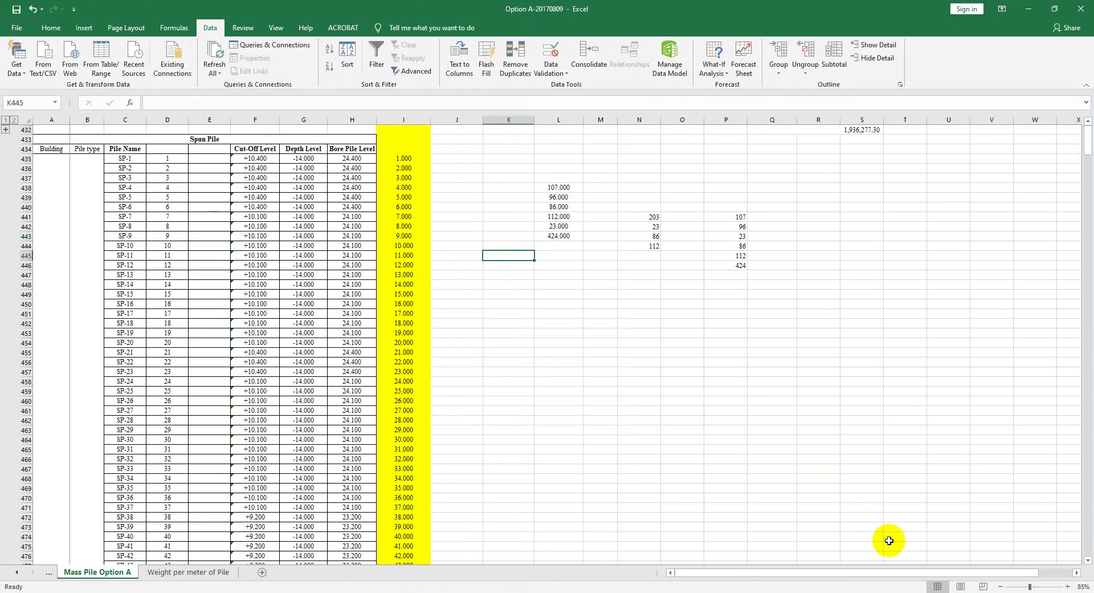
# Set the Bore Pile Level of SP-1 to 24 and fill that value down through SP-208.
pyautogui.click(354, 179)
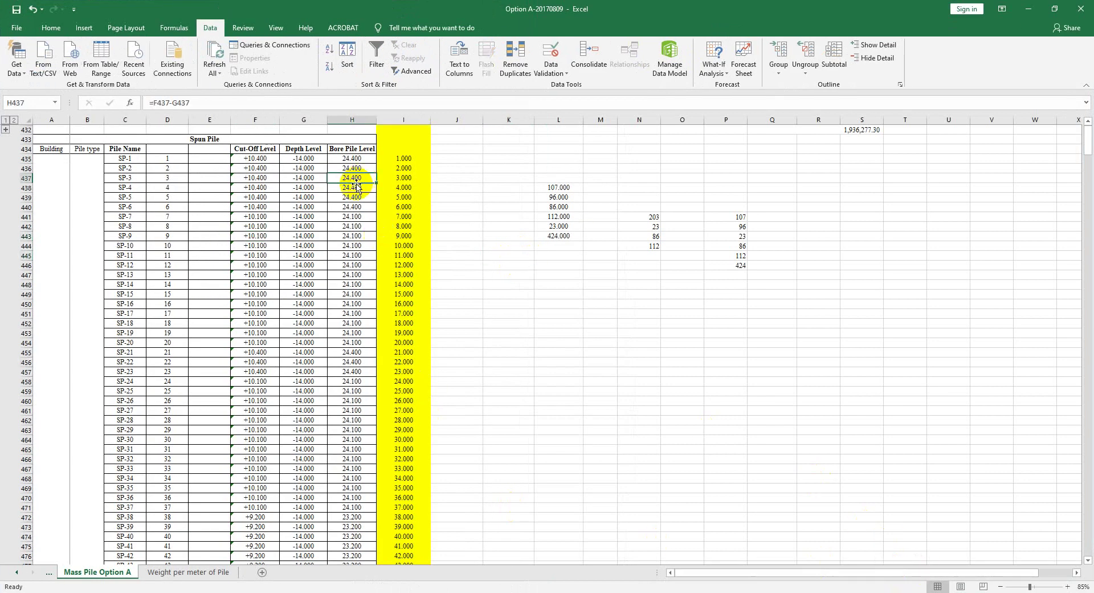
pyautogui.click(357, 158)
pyautogui.write('24')
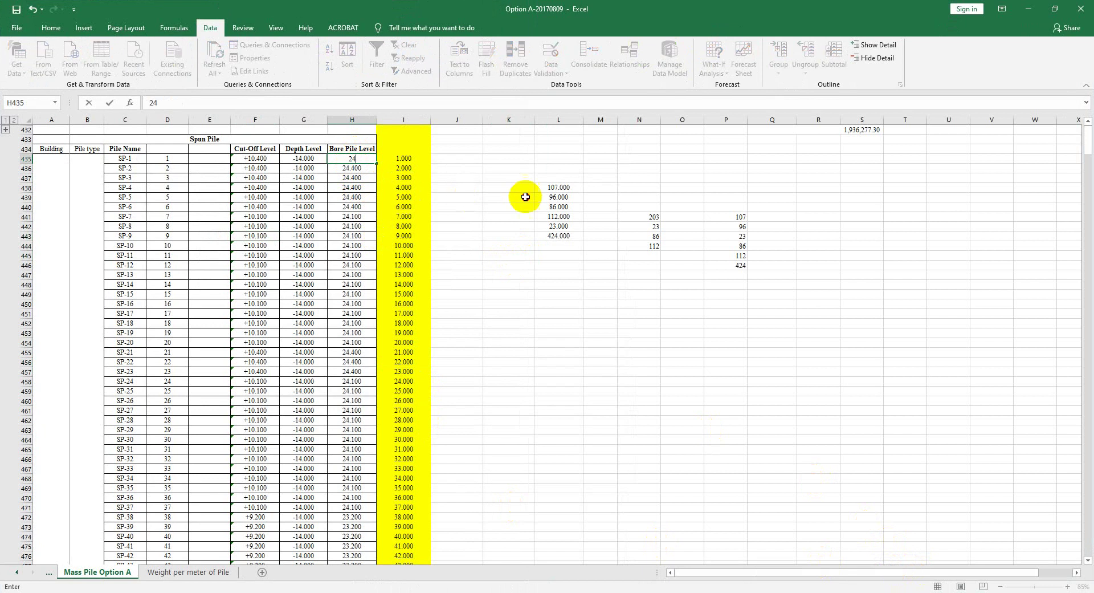
pyautogui.click(509, 188)
pyautogui.click(352, 158)
pyautogui.moveTo(375, 163); pyautogui.dragTo(340, 500)
pyautogui.click(342, 478)
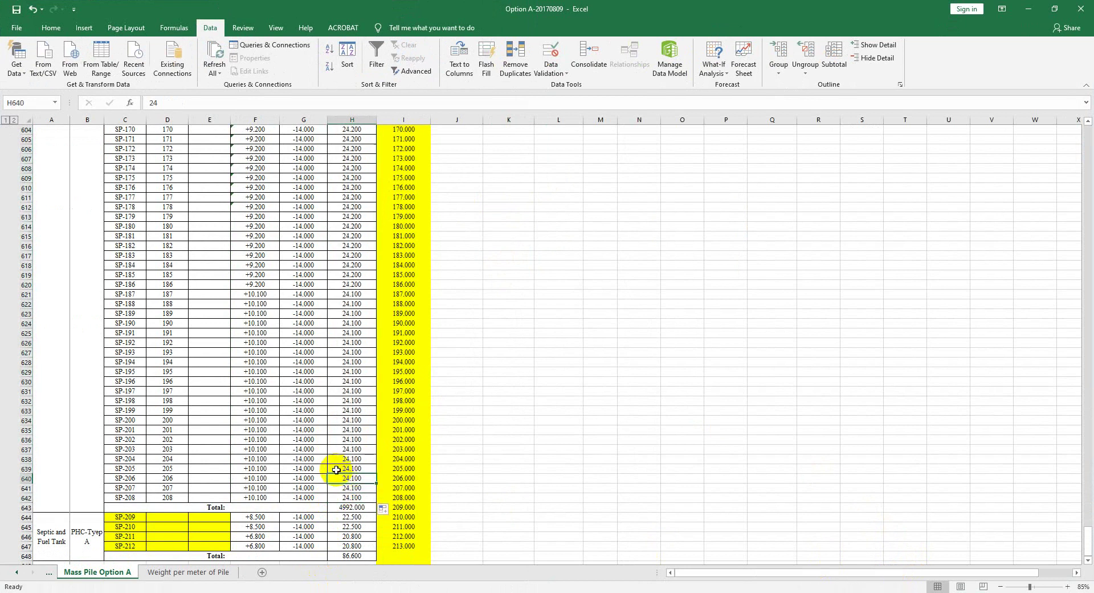
# Examine the Septic and Fuel Tank rows SP-209 to SP-212, checking the bore pile level formula and cut-off level.
pyautogui.scroll(-10, 344, 387)
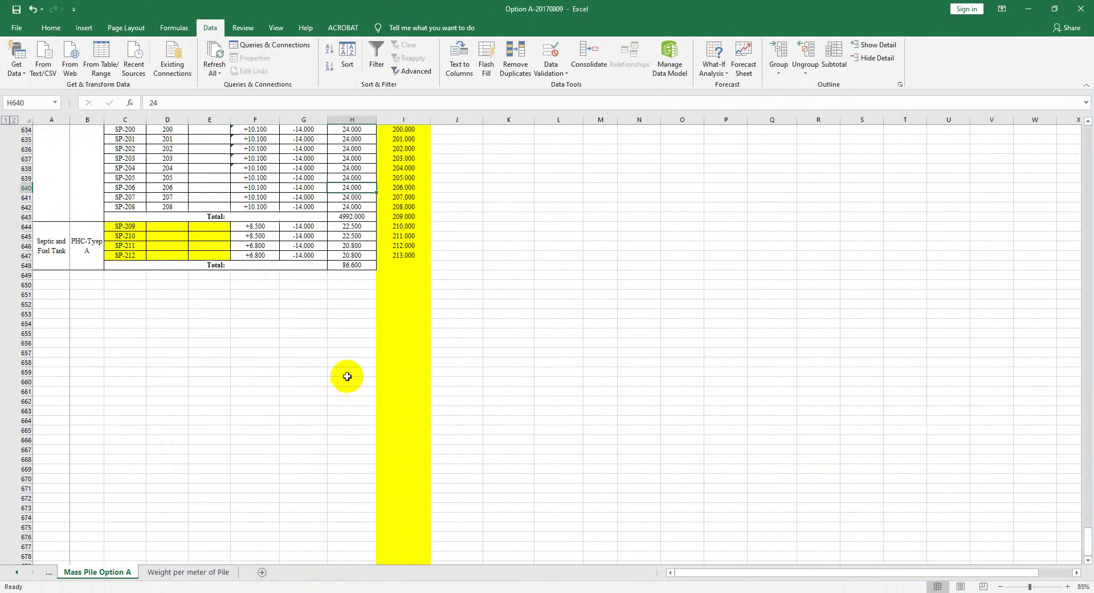
pyautogui.scroll(3, 347, 376)
pyautogui.click(354, 313)
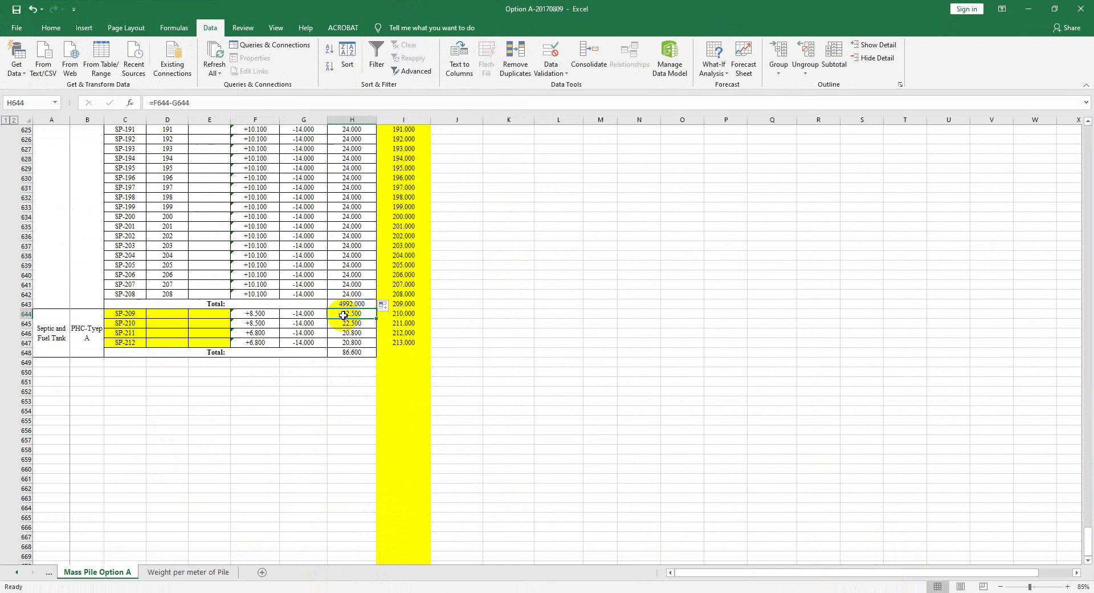
pyautogui.click(260, 314)
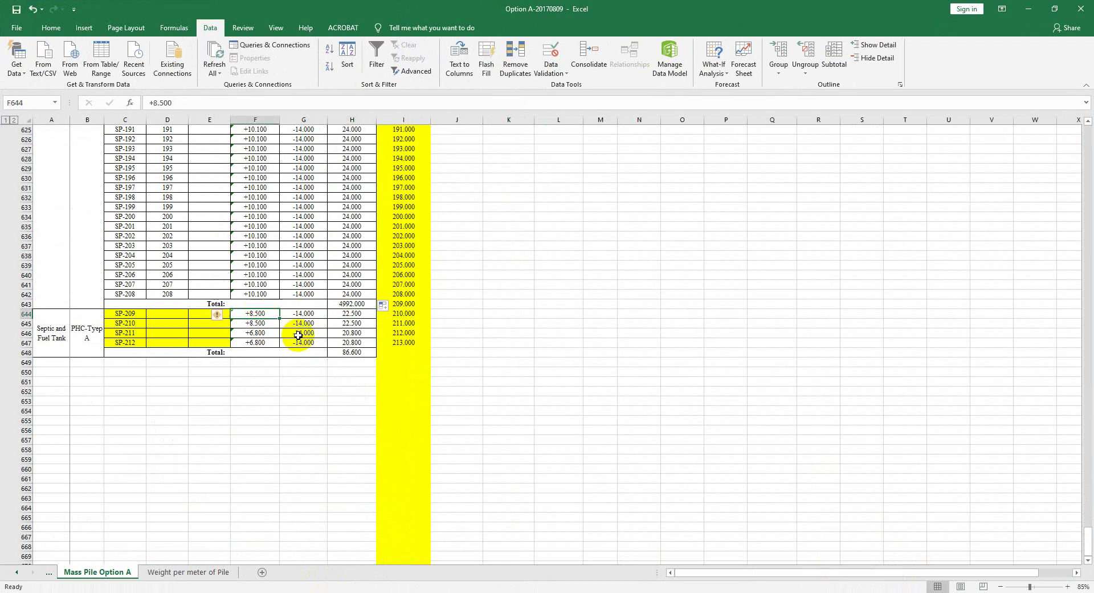
pyautogui.scroll(20, 254, 337)
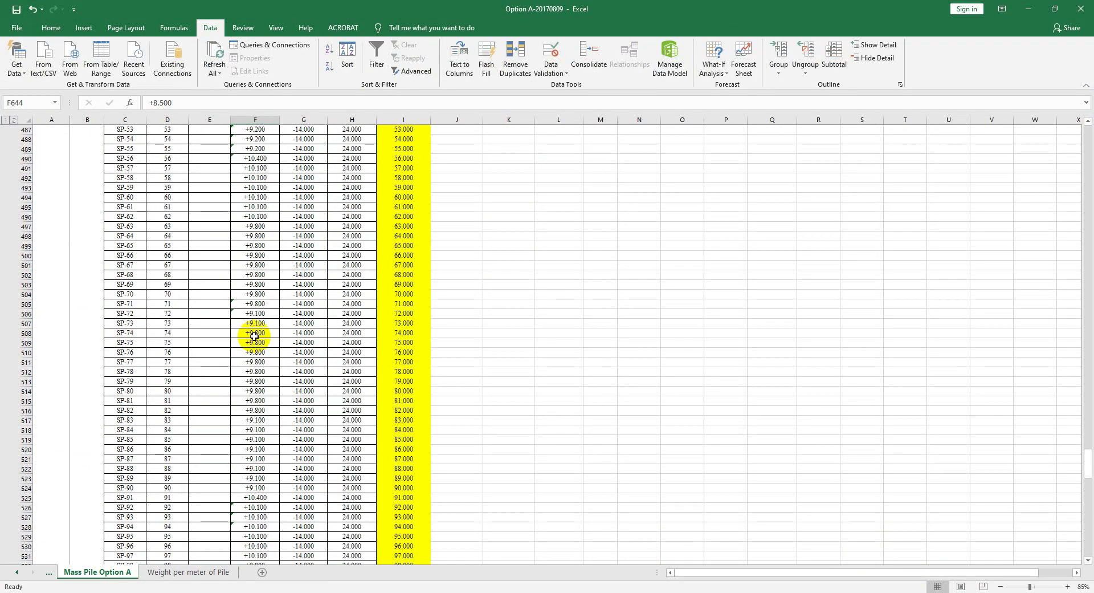
pyautogui.scroll(18, 254, 336)
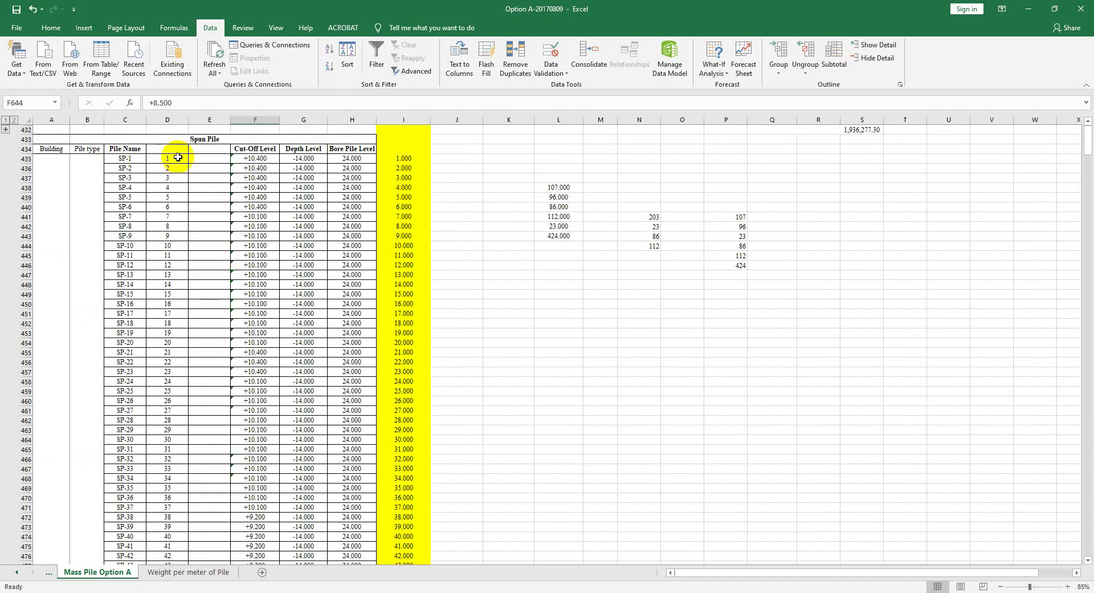
# Try to freeze the Spun Pile table headings with cell D435 selected.
pyautogui.click(178, 157)
pyautogui.click(126, 28)
pyautogui.click(84, 28)
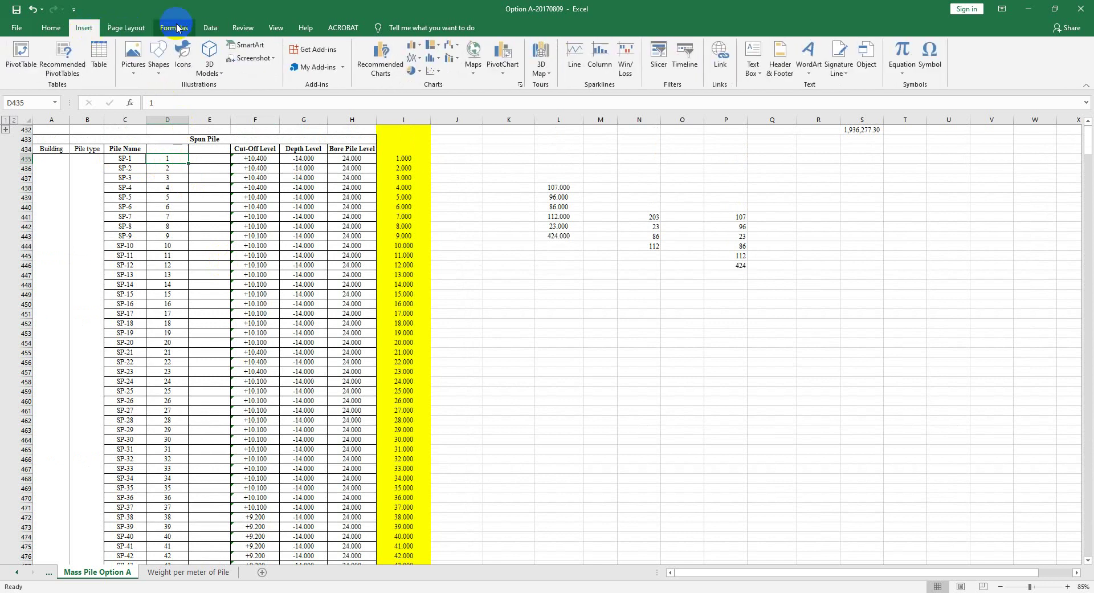
pyautogui.click(276, 27)
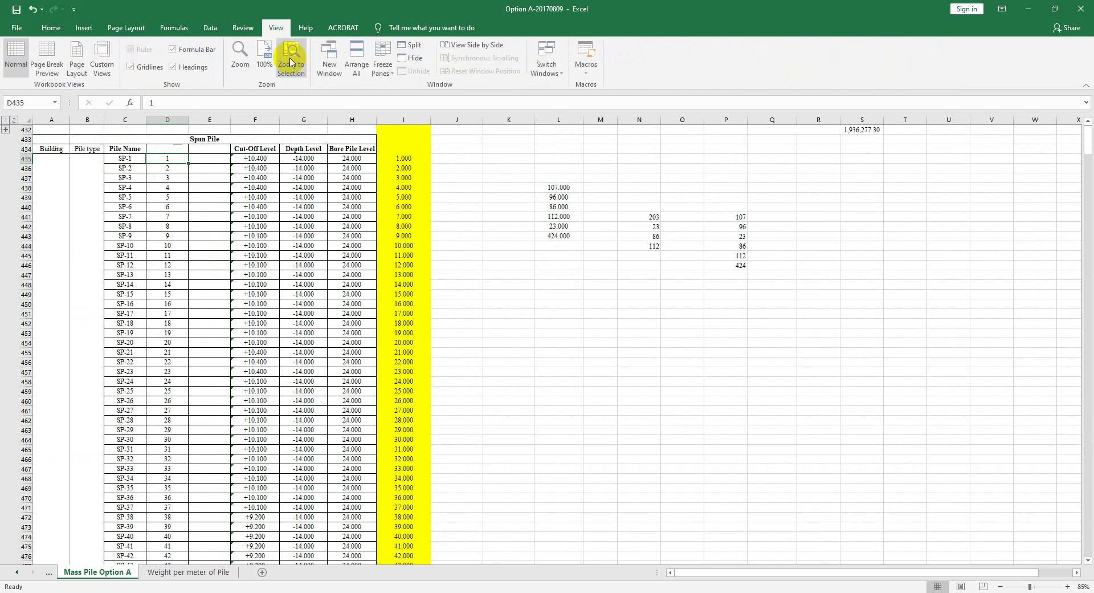
pyautogui.click(383, 63)
pyautogui.click(405, 103)
pyautogui.click(450, 264)
pyautogui.scroll(-5, 435, 302)
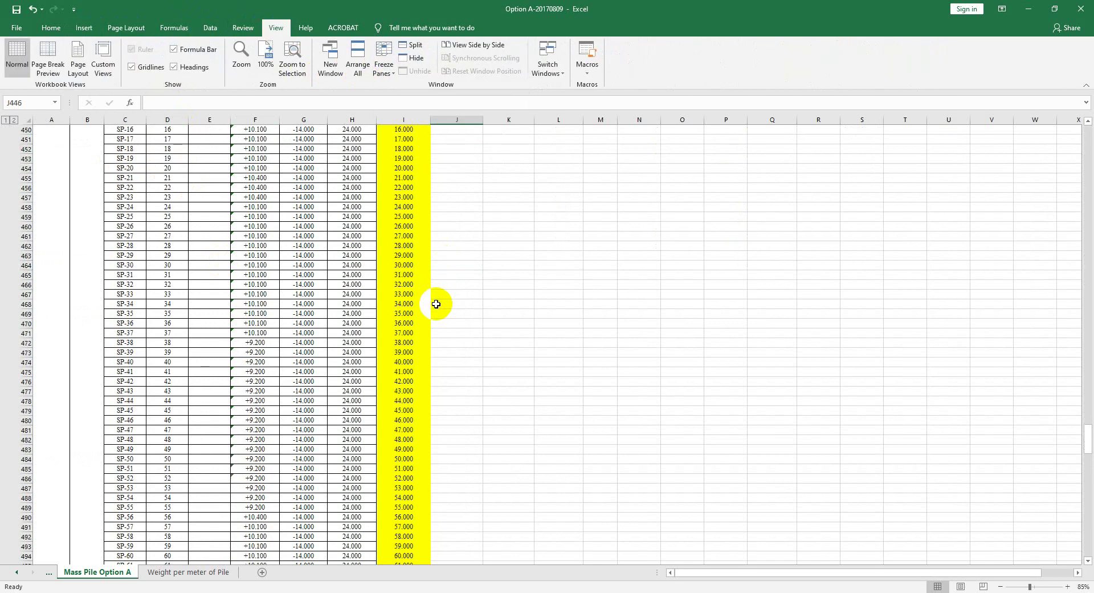
pyautogui.scroll(6, 436, 304)
# Freeze the panes at cell D435 to hold the Spun Pile header rows and the Pile Name column in view.
pyautogui.click(171, 169)
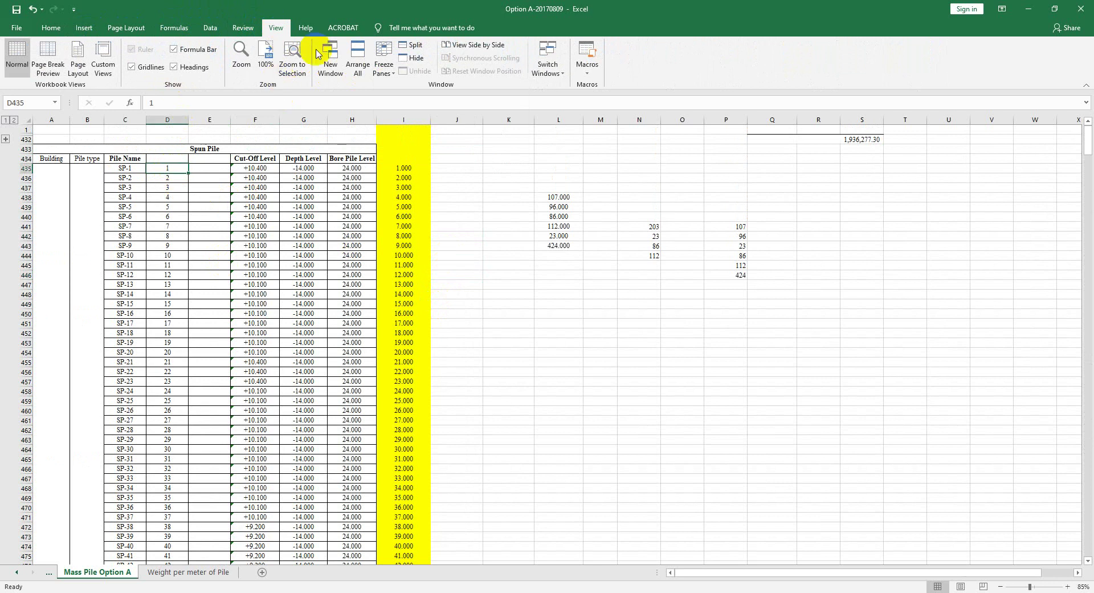
pyautogui.click(387, 75)
pyautogui.click(421, 87)
pyautogui.click(453, 255)
pyautogui.scroll(-14, 435, 249)
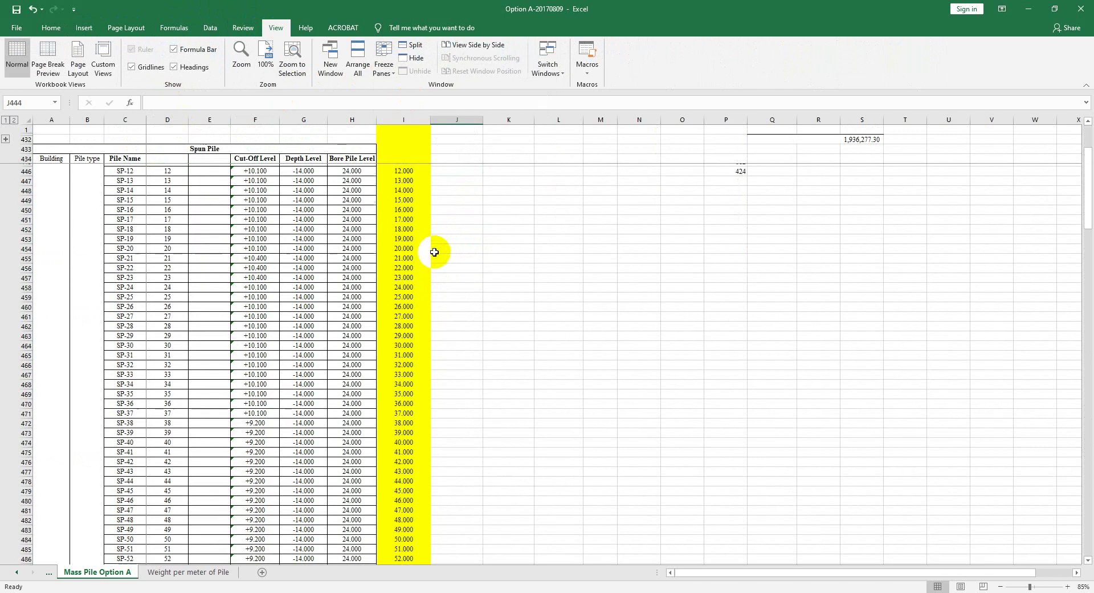
pyautogui.scroll(-20, 434, 250)
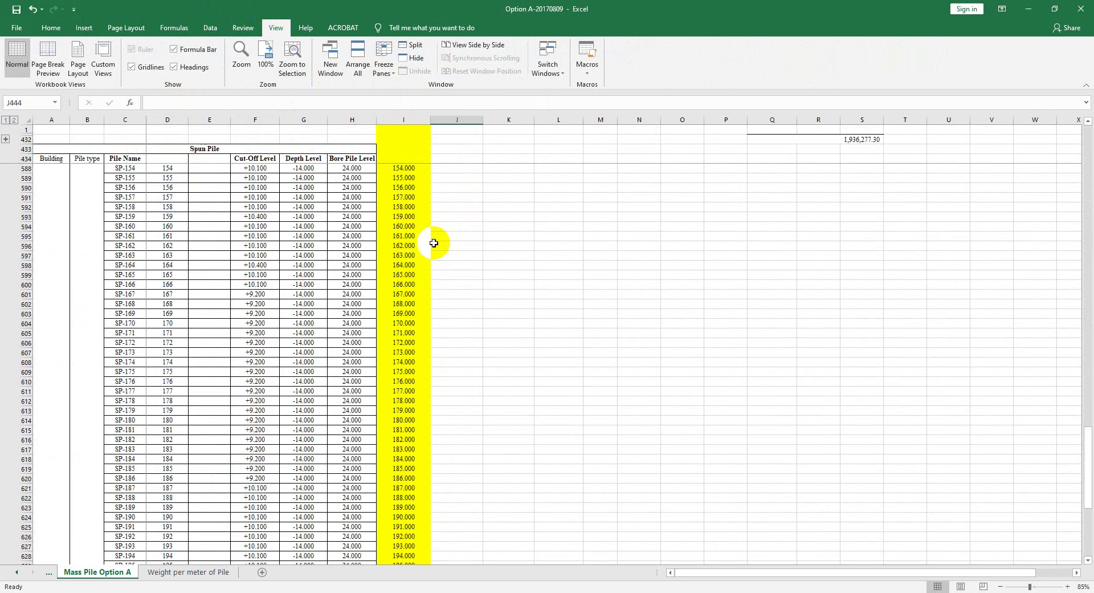
pyautogui.scroll(-11, 429, 241)
pyautogui.scroll(2, 285, 210)
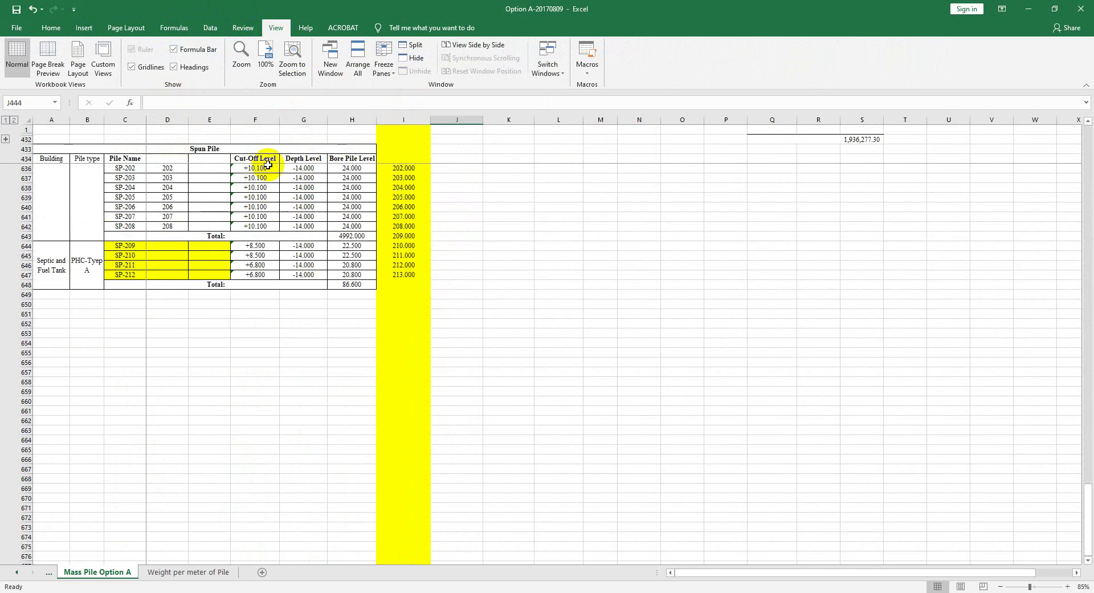
# Compare the Septic and Fuel Tank piles' cut-off, depth and bore pile level entries with the cut-off levels in the Spun Pile PDF.
pyautogui.click(262, 158)
pyautogui.click(257, 245)
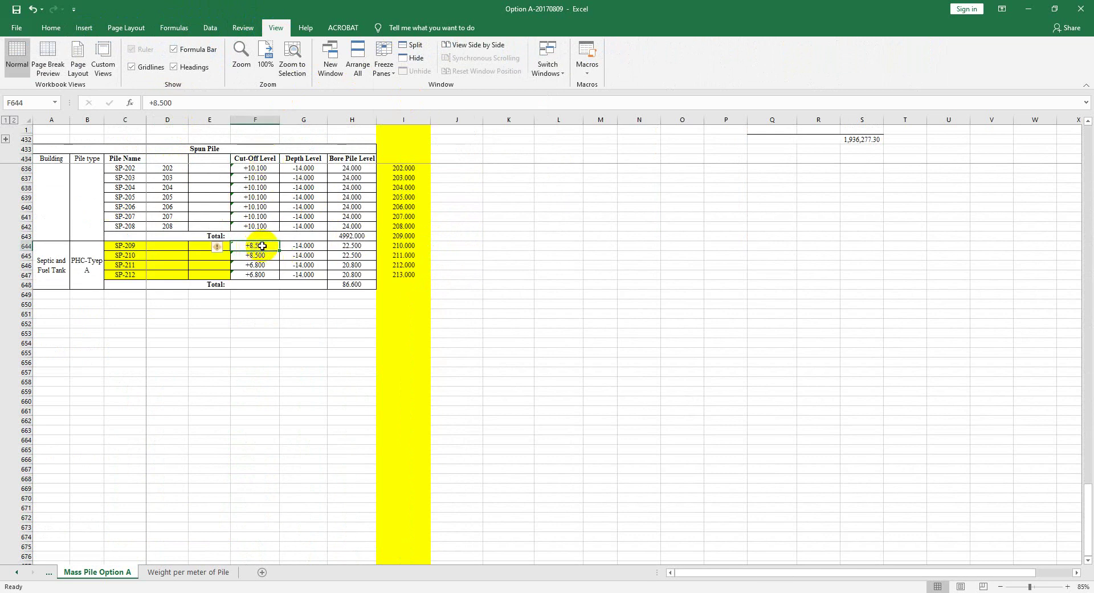
pyautogui.hotkey('alt', 'Tab')
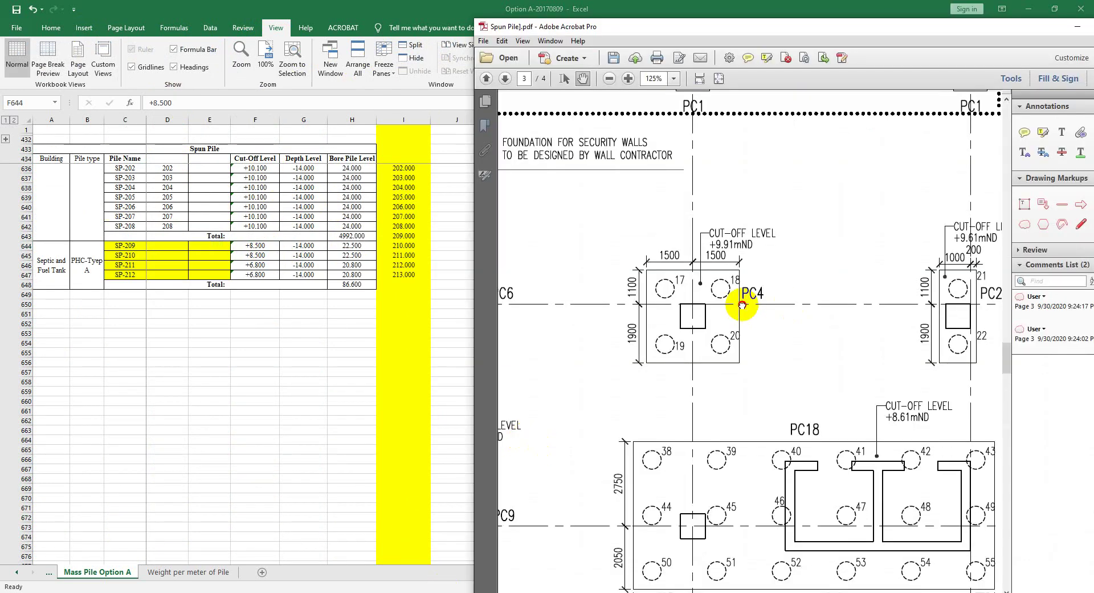
pyautogui.scroll(2, 740, 291)
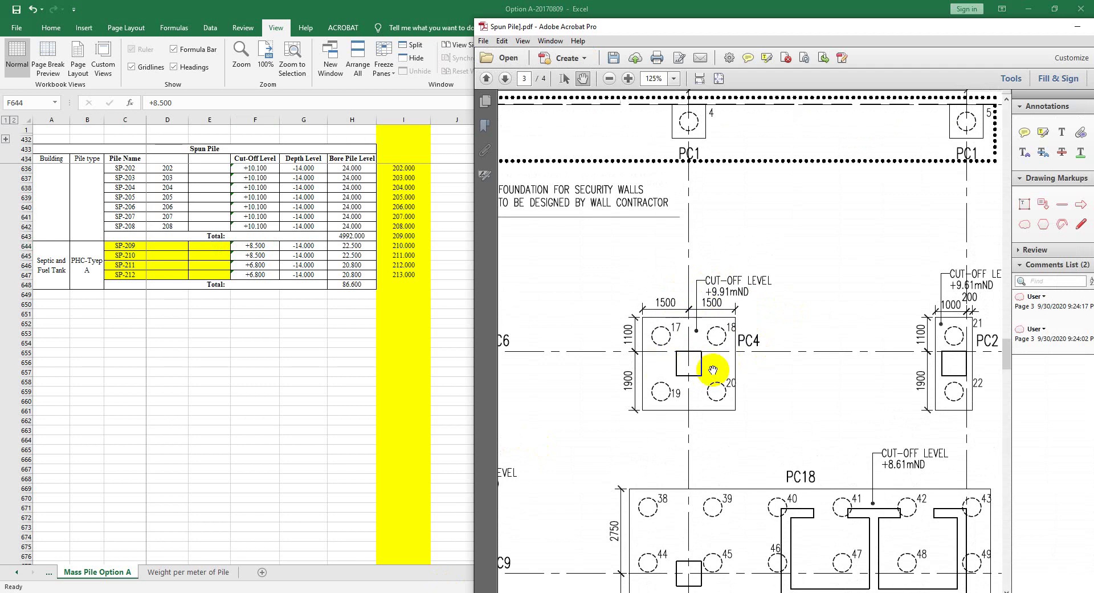
pyautogui.hotkey('alt', 'Tab')
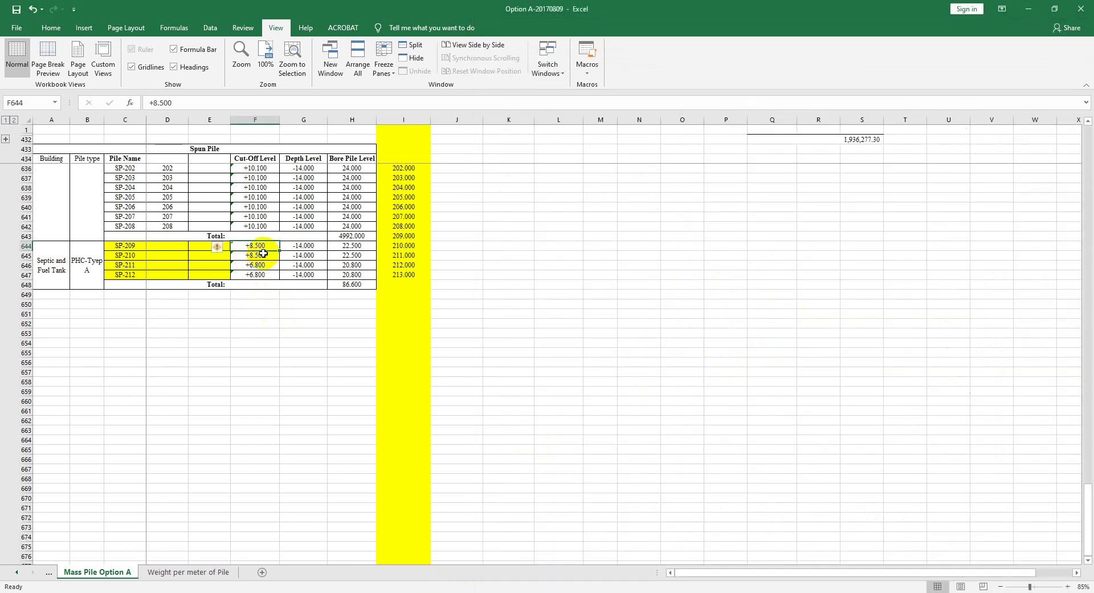
pyautogui.click(294, 247)
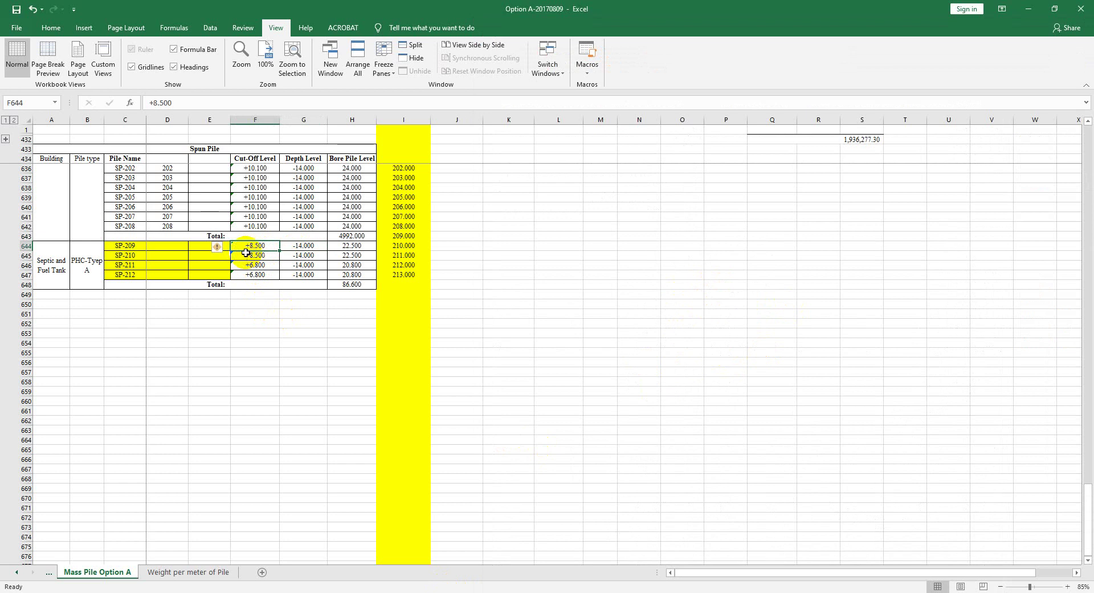
pyautogui.click(308, 246)
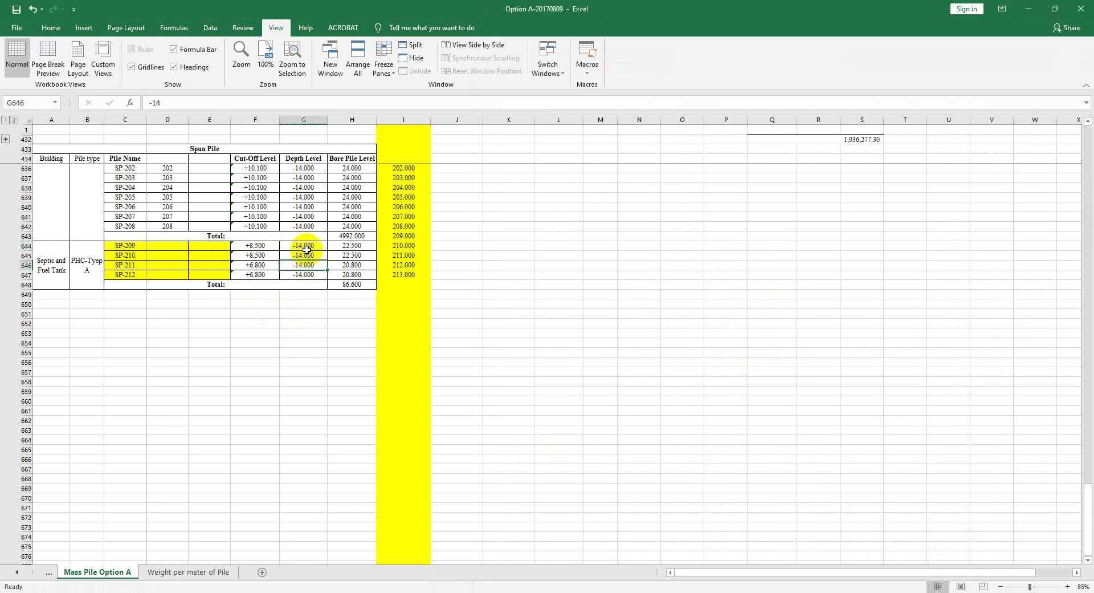
pyautogui.click(353, 255)
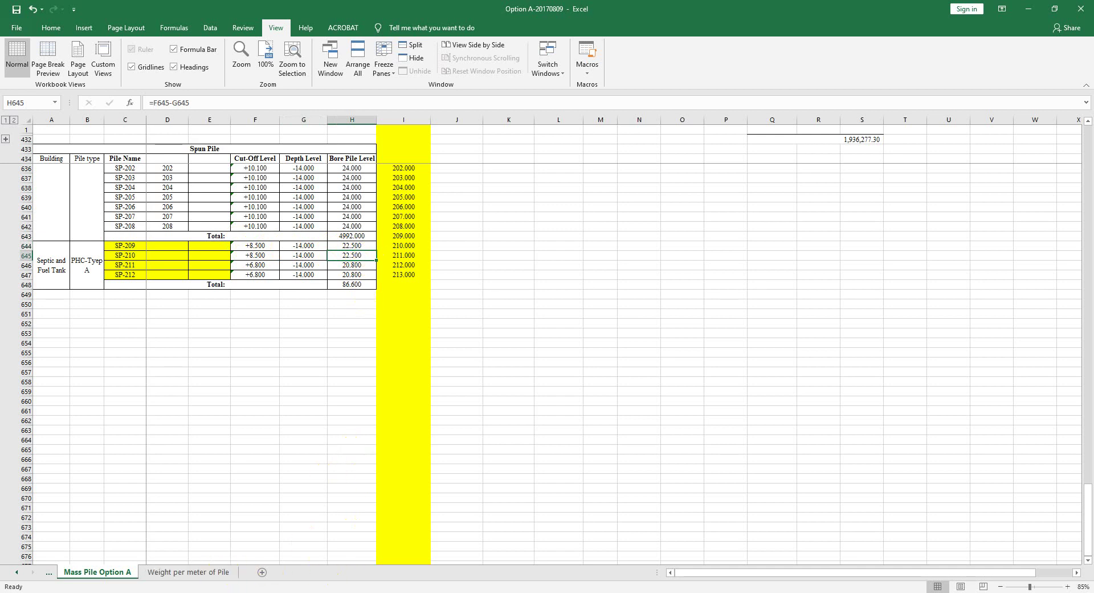
# Switch to the IPC workbook, examine the ground level and tentative pile toe on the soil section, then minimize it.
pyautogui.click(273, 567)
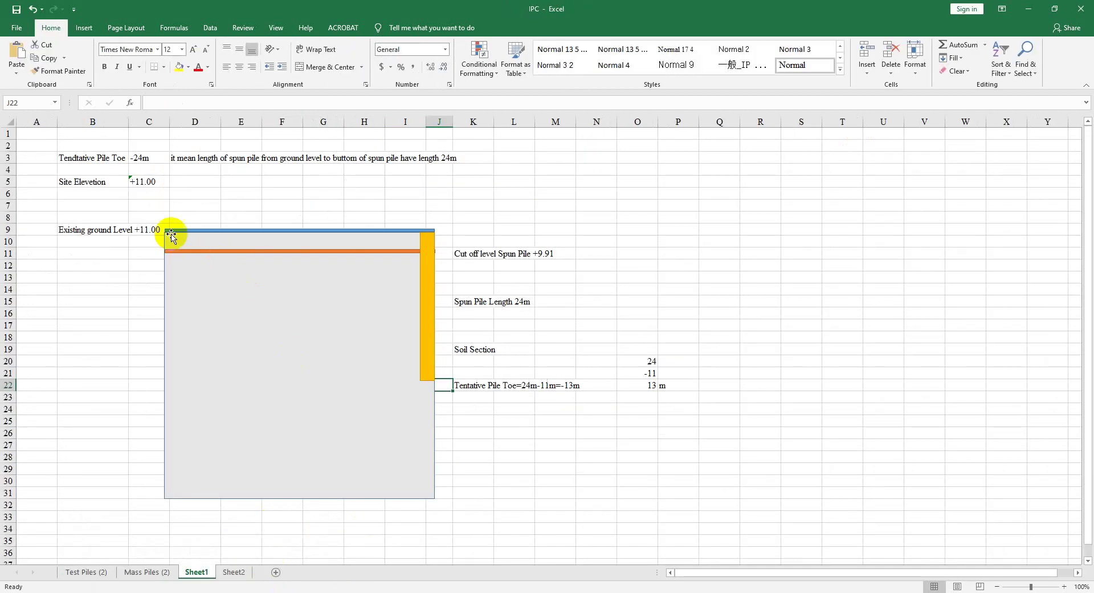
pyautogui.click(140, 230)
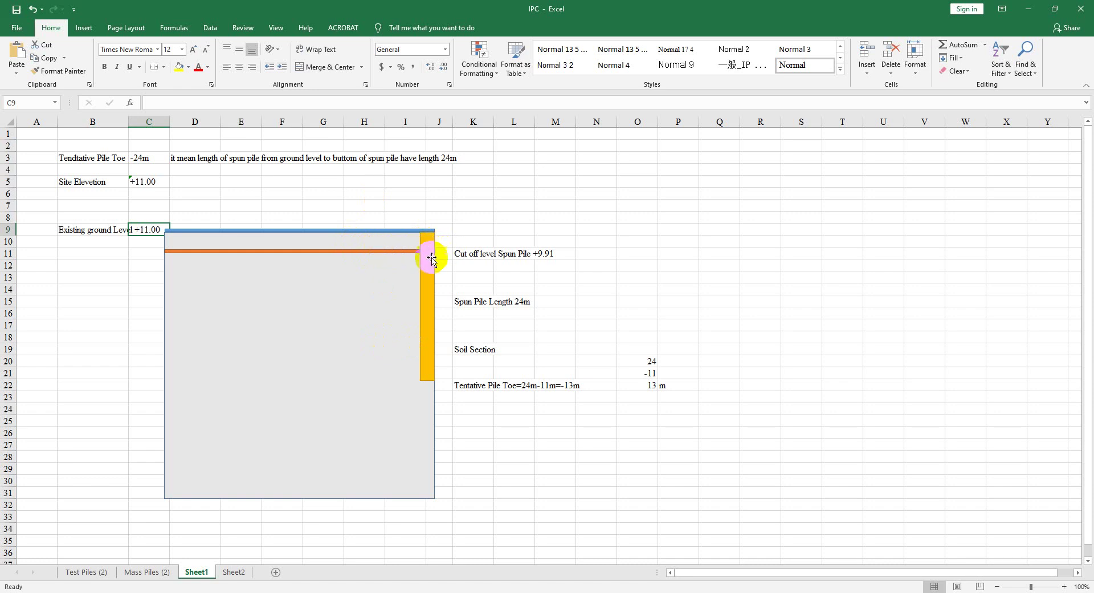
pyautogui.click(503, 383)
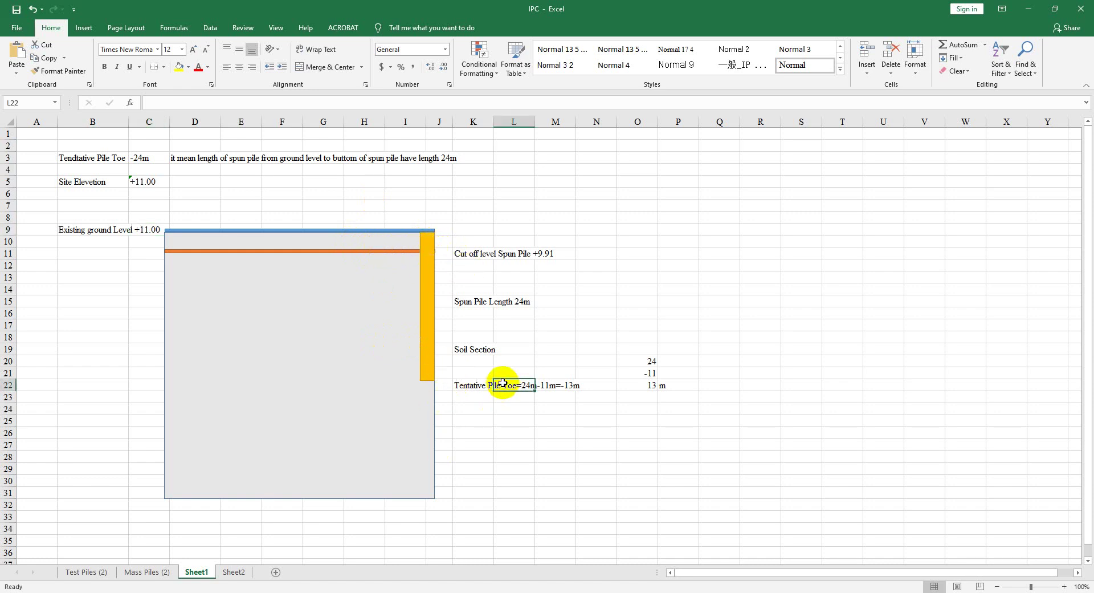
pyautogui.click(467, 386)
pyautogui.click(1045, 20)
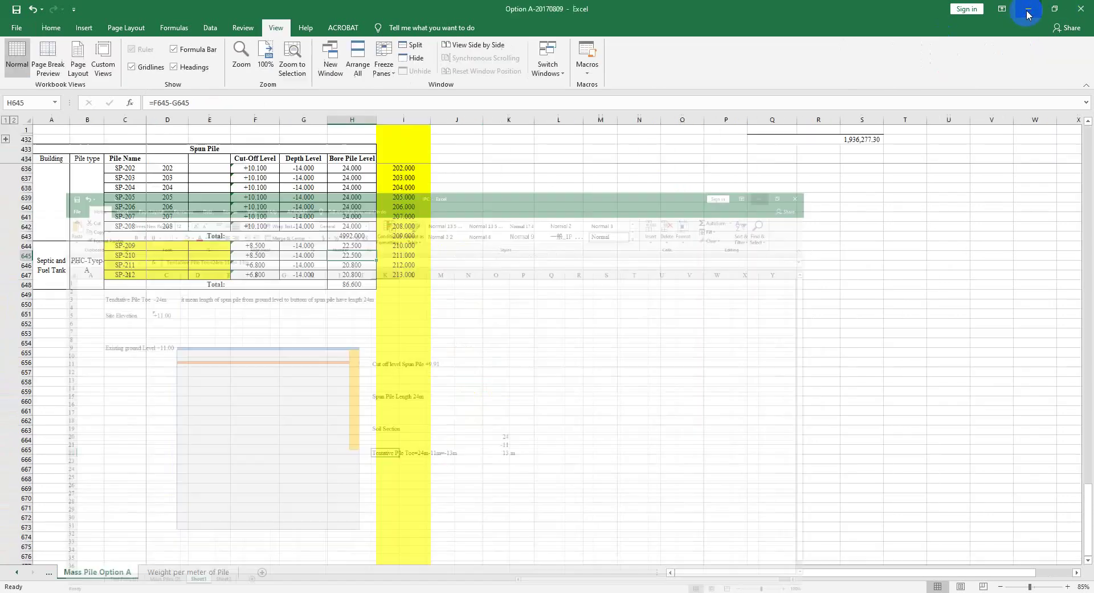
# Examine the Spun Pile table's headings and first pile row, covering pile name, cut-off level, depth level and bore pile level.
pyautogui.click(265, 287)
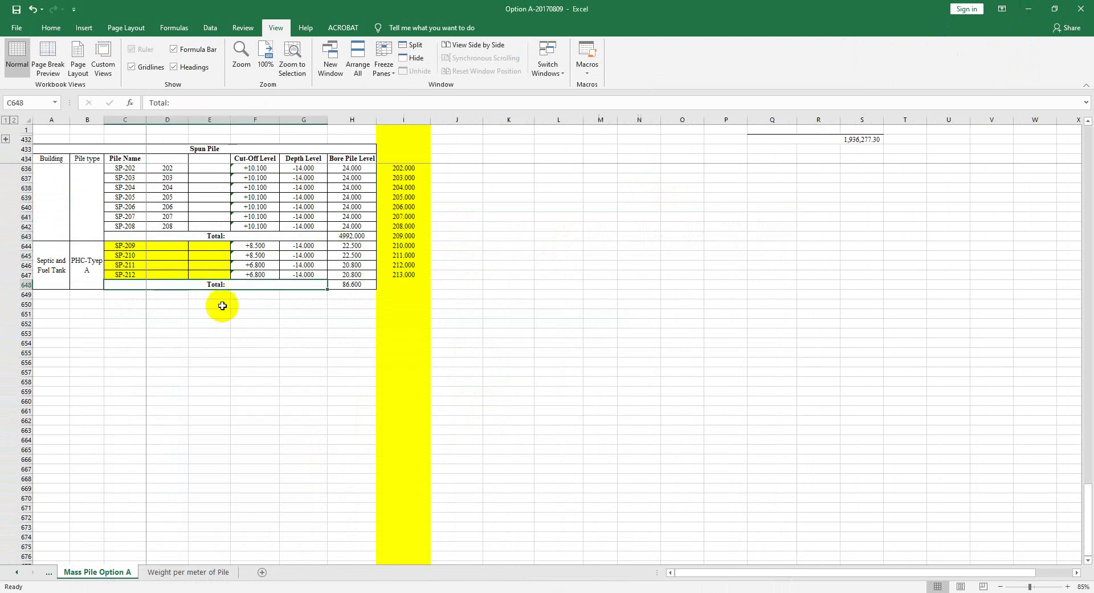
pyautogui.scroll(20, 288, 307)
pyautogui.scroll(20, 227, 308)
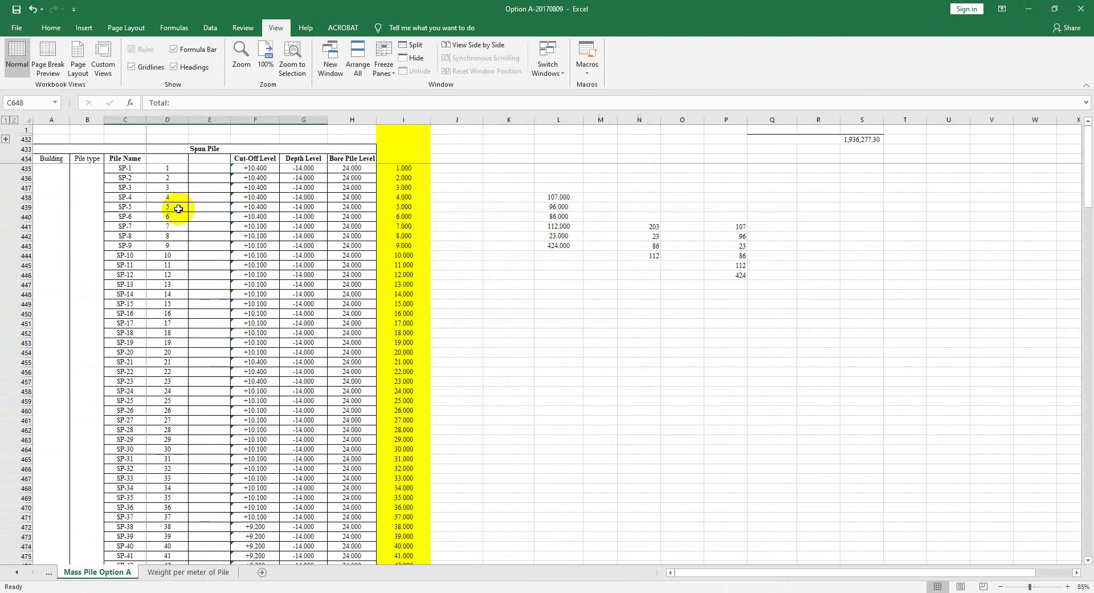
pyautogui.click(126, 158)
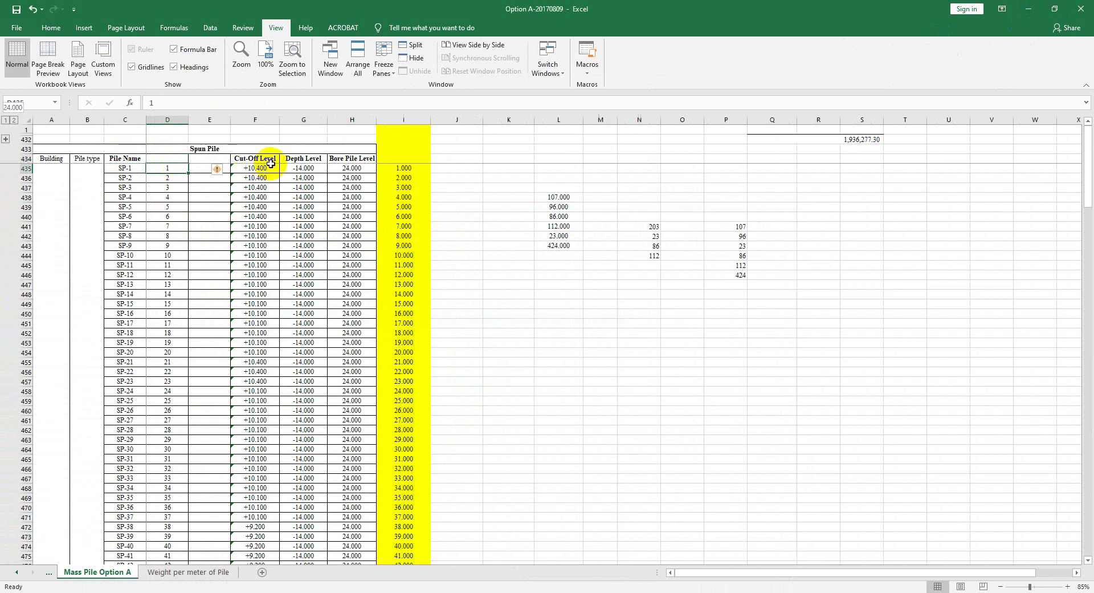
pyautogui.click(355, 158)
pyautogui.click(302, 159)
pyautogui.click(365, 159)
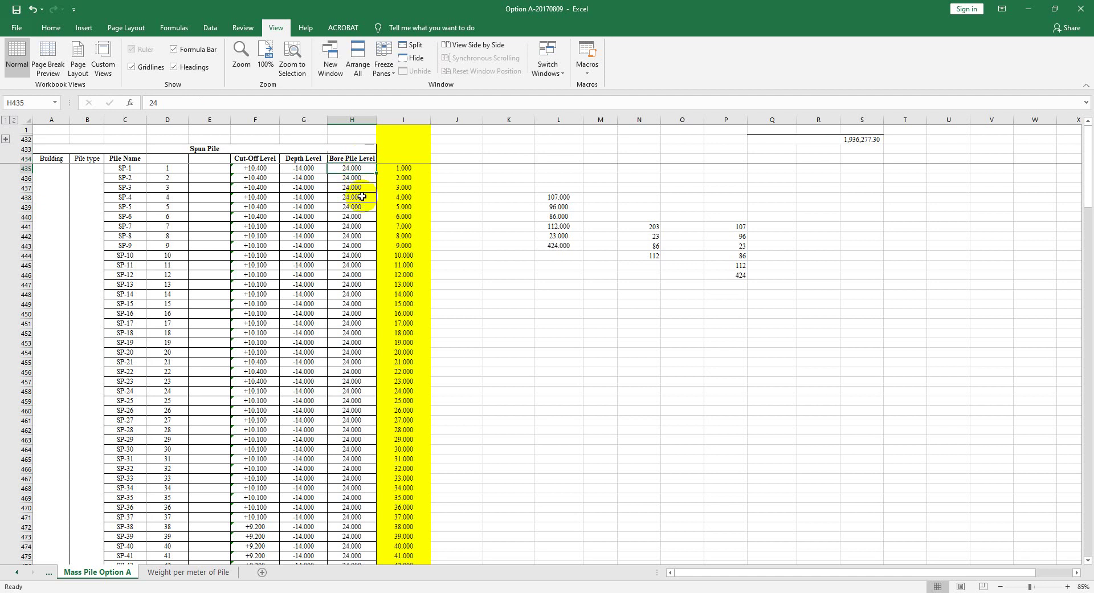
# Enter 209 as the pile number for SP-209 in cell D644.
pyautogui.scroll(-12, 164, 279)
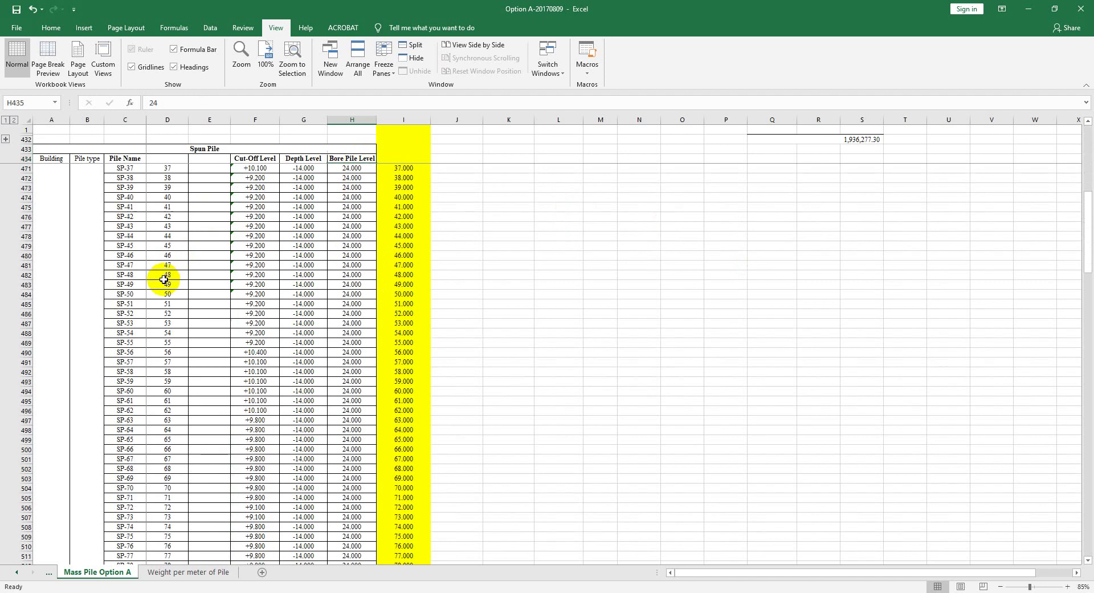
pyautogui.scroll(-20, 164, 279)
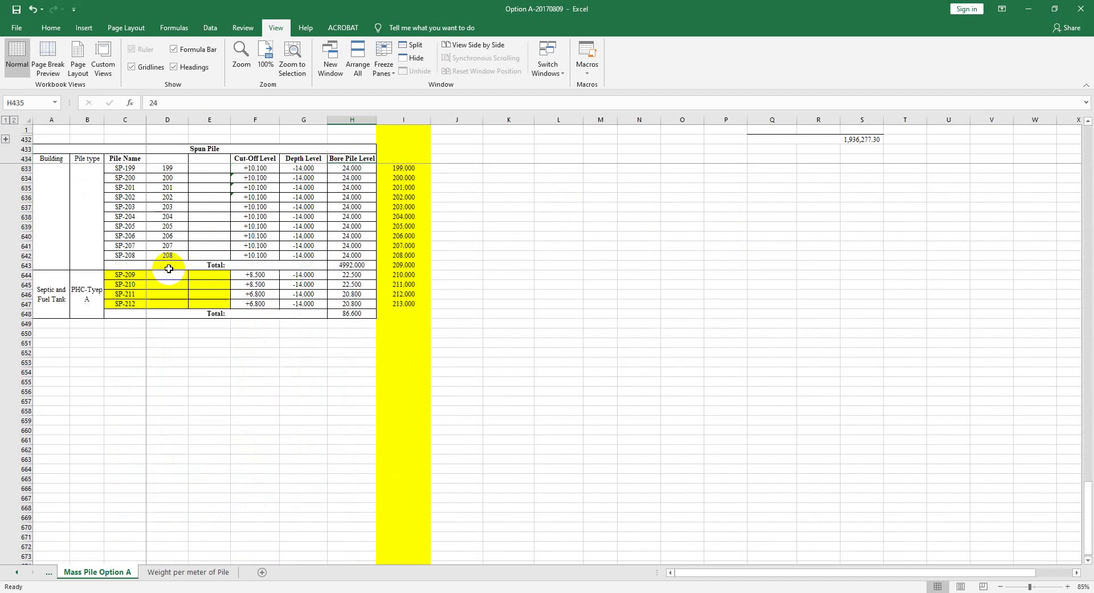
pyautogui.scroll(-1, 168, 268)
pyautogui.click(170, 217)
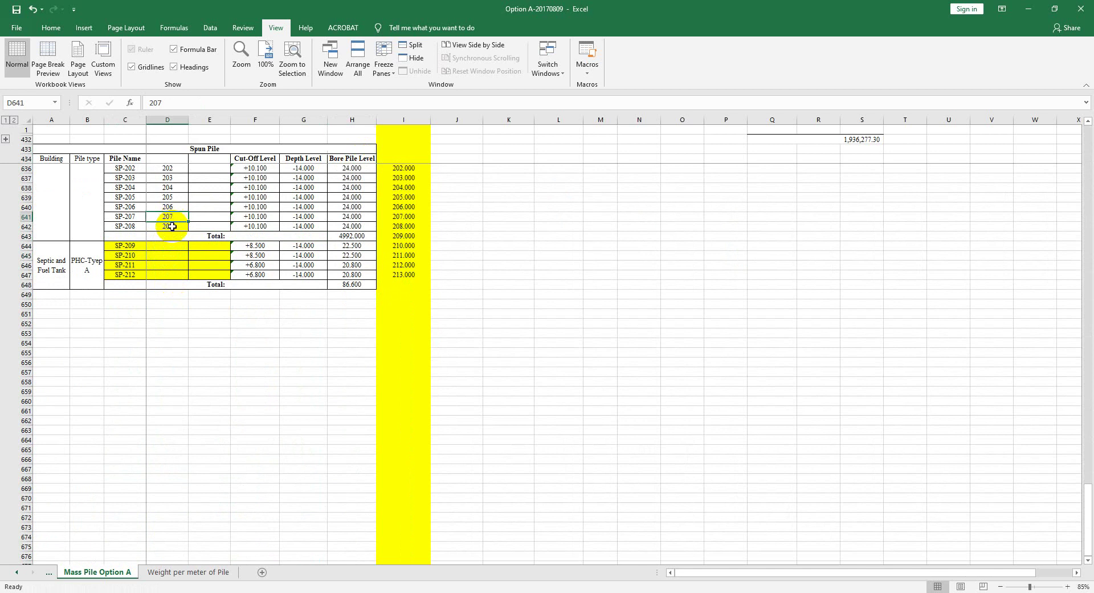
pyautogui.click(171, 246)
pyautogui.write('20')
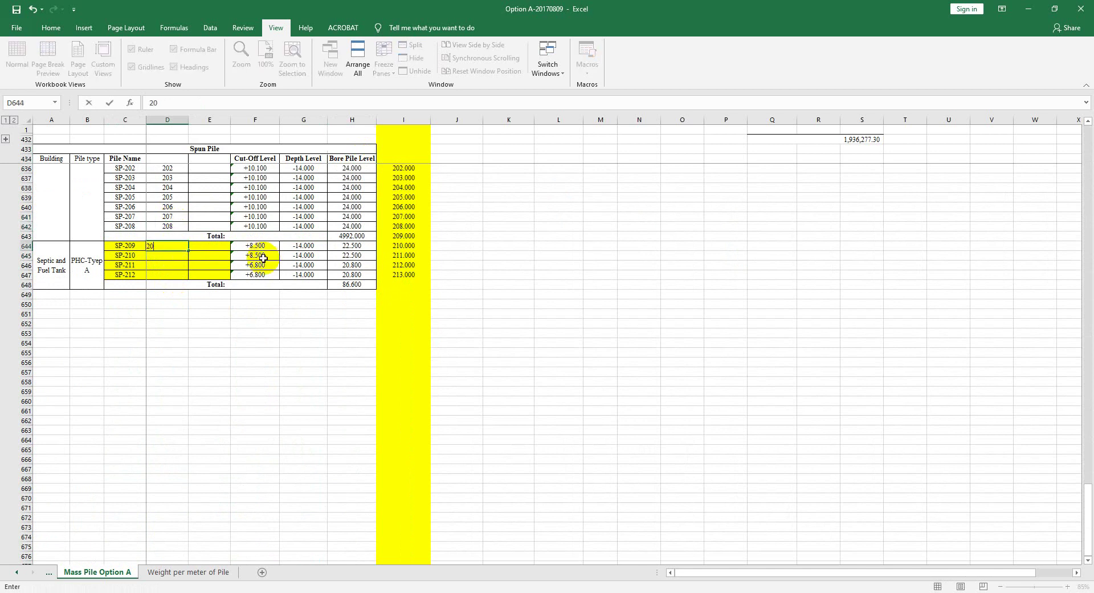
pyautogui.write('9')
pyautogui.press('Return')
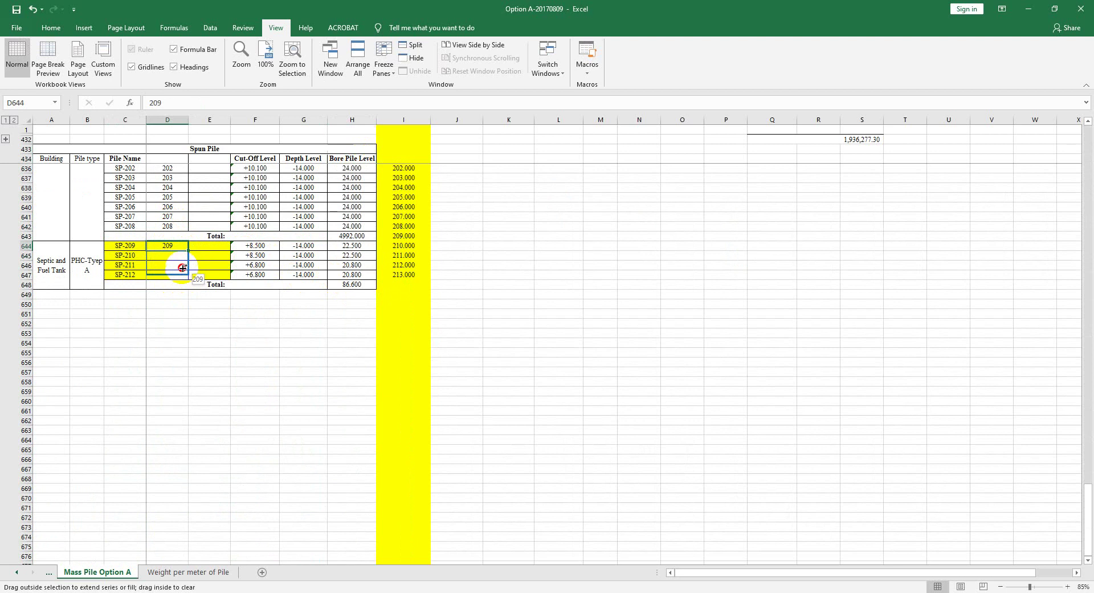
# Extend the pile number series from SP-209 down column D, giving 210, 211 and 212 to SP-210 through SP-212.
pyautogui.moveTo(181, 276); pyautogui.dragTo(180, 276)
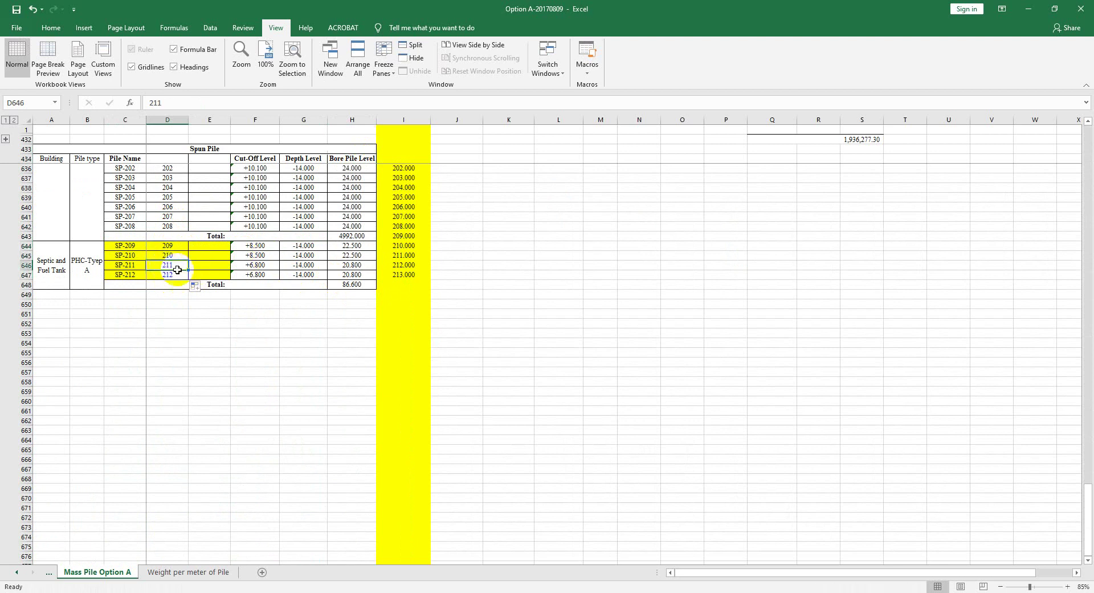
pyautogui.click(210, 265)
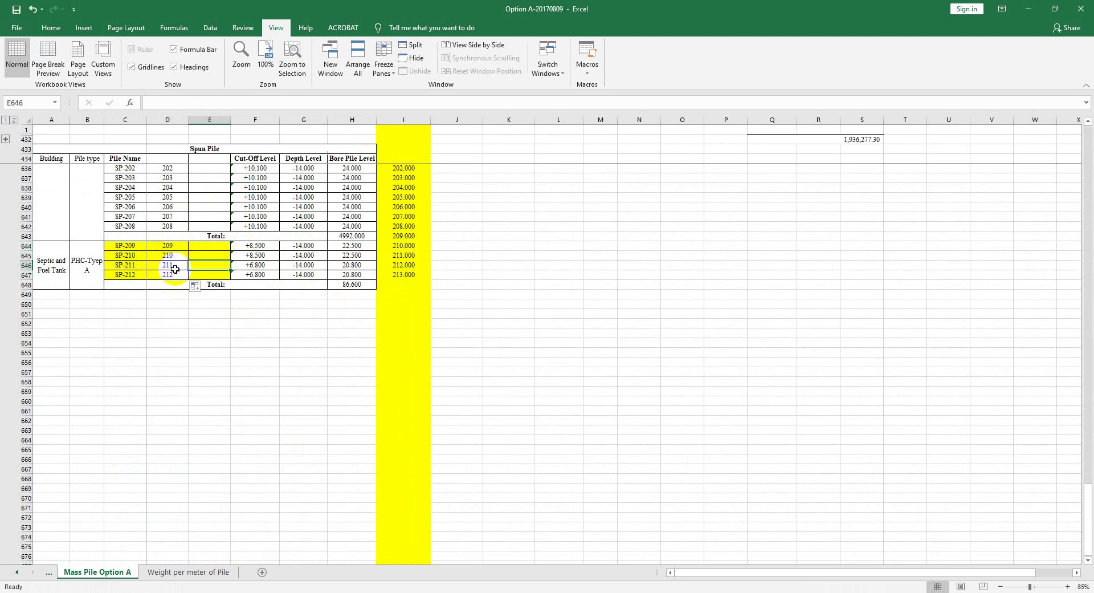
pyautogui.click(304, 265)
pyautogui.click(352, 275)
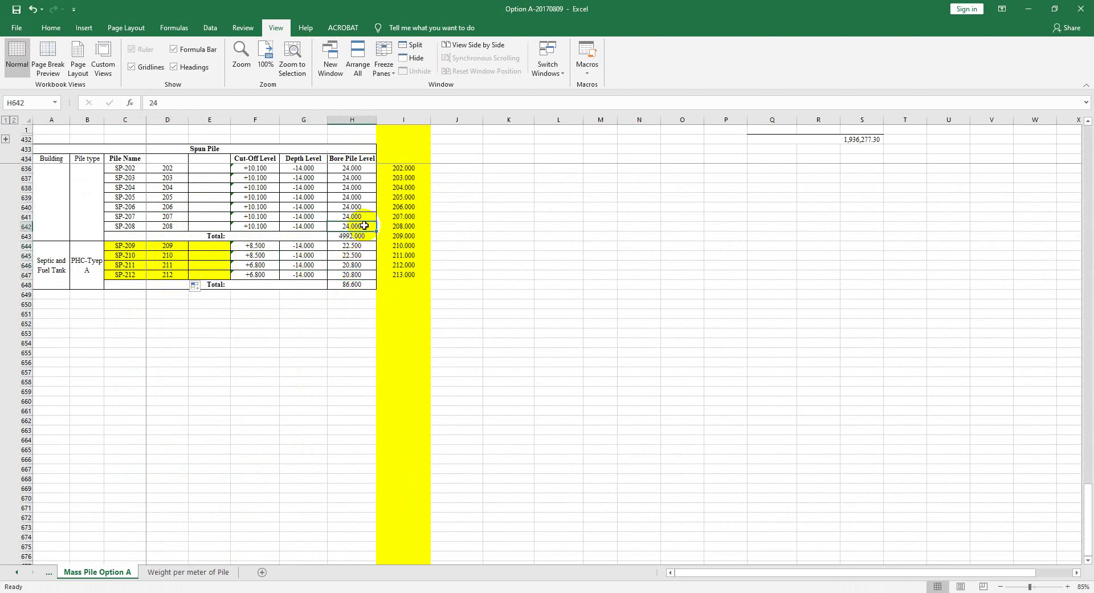
# Copy SP-208's 24 m length into the bore pile level cells H644:H647 of the four Septic and Fuel Tank piles.
pyautogui.click(349, 243)
pyautogui.hotkey('ctrl', 'c')
pyautogui.click(353, 245)
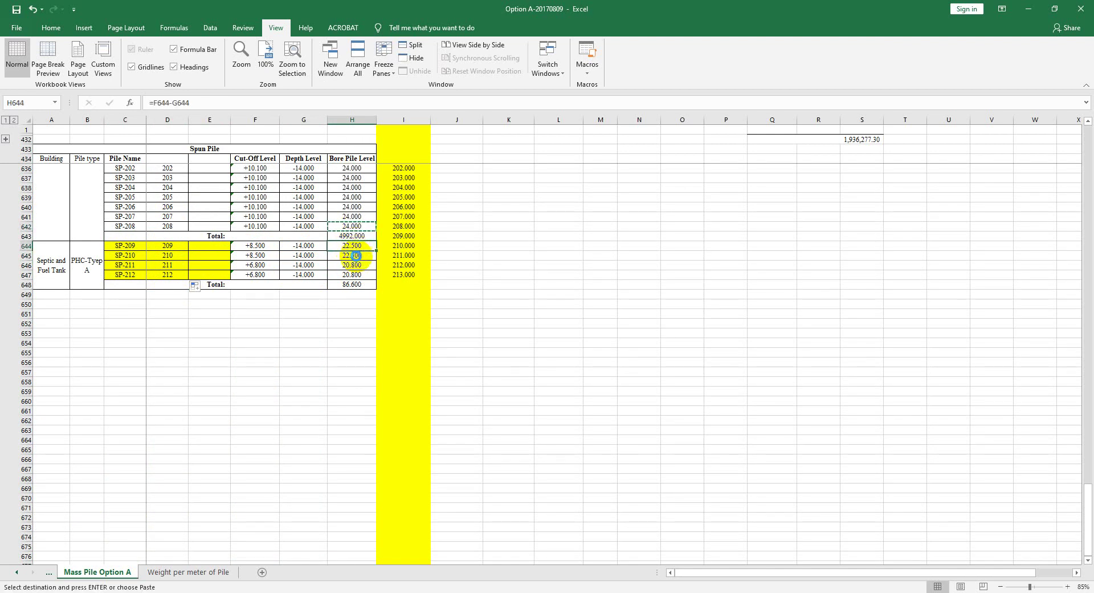
pyautogui.hotkey('ctrl', 'v')
pyautogui.click(354, 255)
pyautogui.hotkey('ctrl', 'v')
pyautogui.click(357, 274)
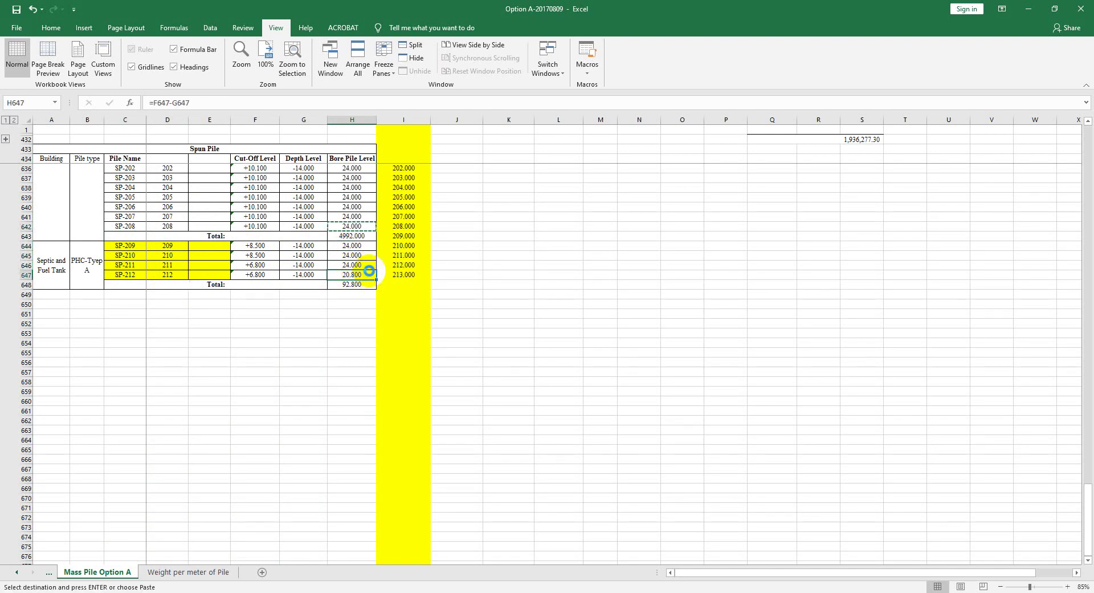
pyautogui.hotkey('ctrl', 'v')
pyautogui.click(310, 322)
pyautogui.press('Escape')
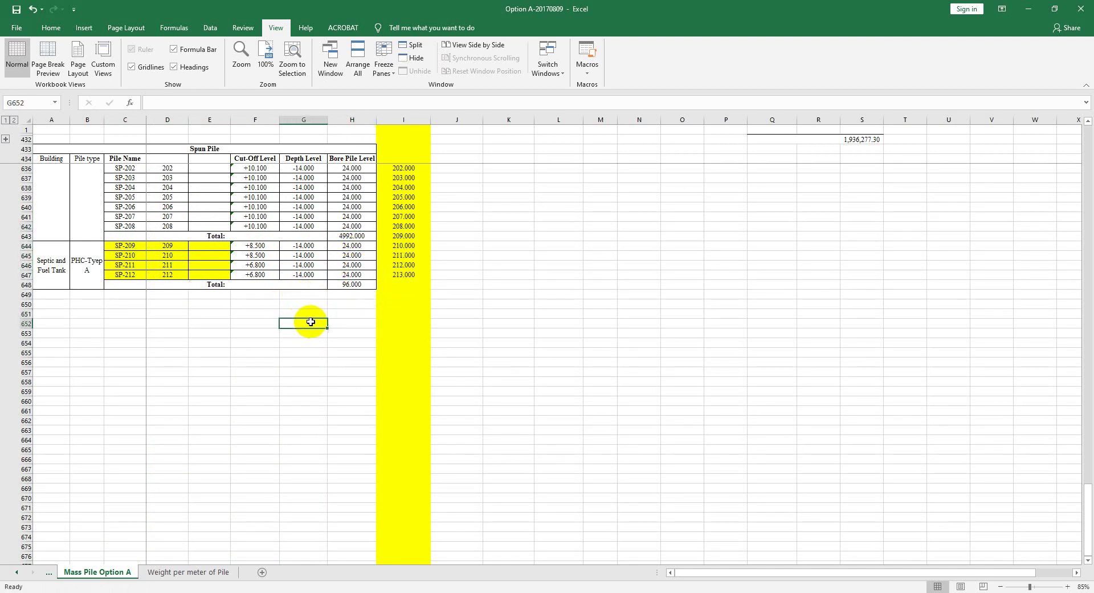
# Add the Septic and Fuel Tank total to the main spun pile total in cell H652 with =H648+H643.
pyautogui.click(352, 283)
pyautogui.scroll(2, 347, 274)
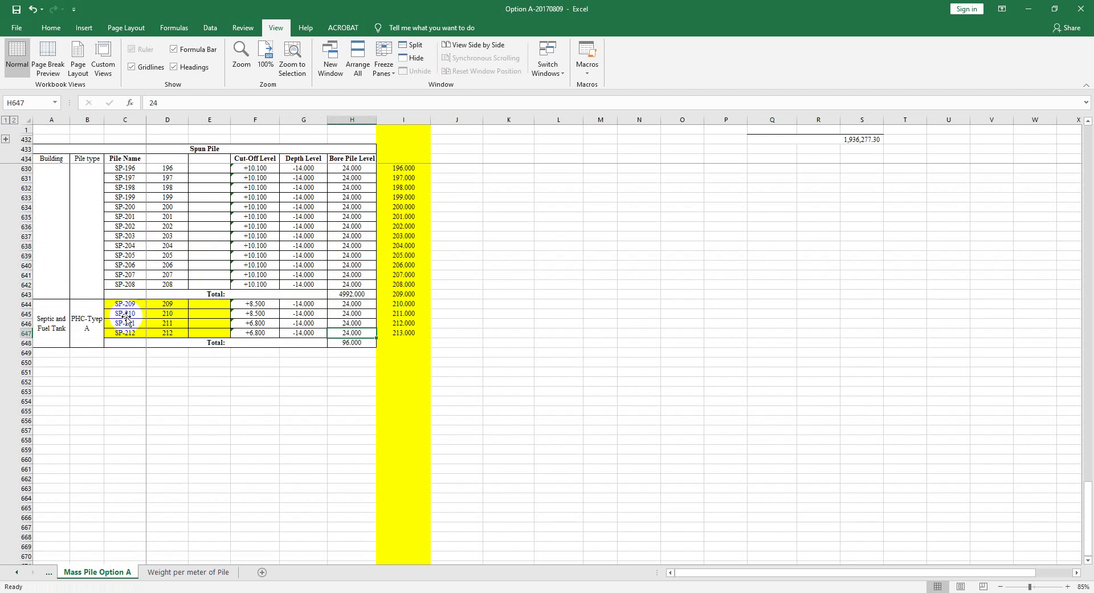
pyautogui.click(85, 319)
pyautogui.click(54, 315)
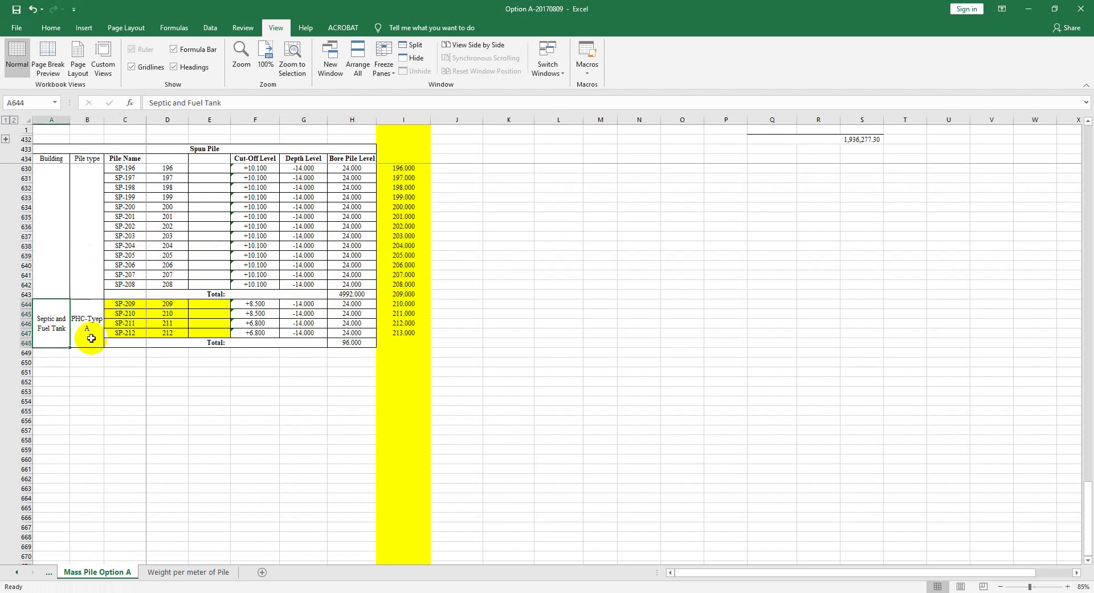
pyautogui.click(352, 381)
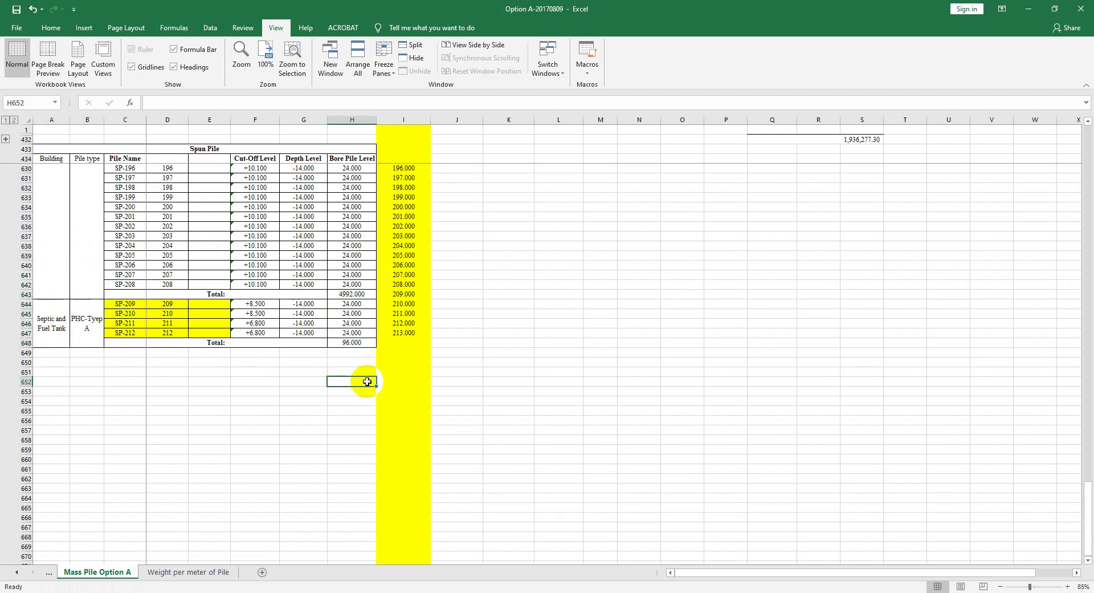
pyautogui.write('=')
pyautogui.click(351, 342)
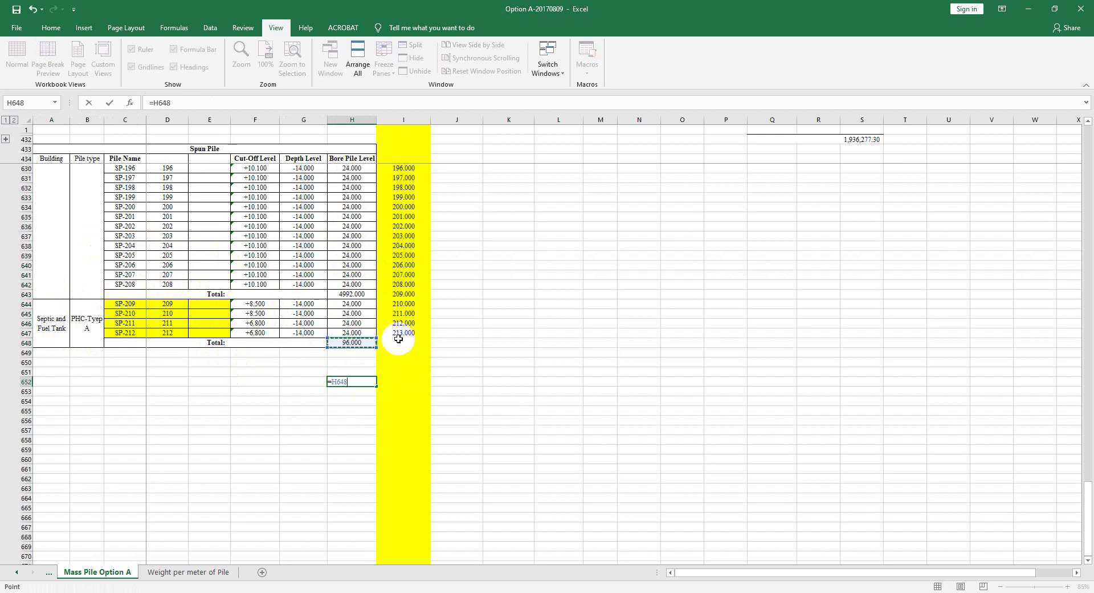
pyautogui.write('+')
pyautogui.click(351, 294)
pyautogui.press('Return')
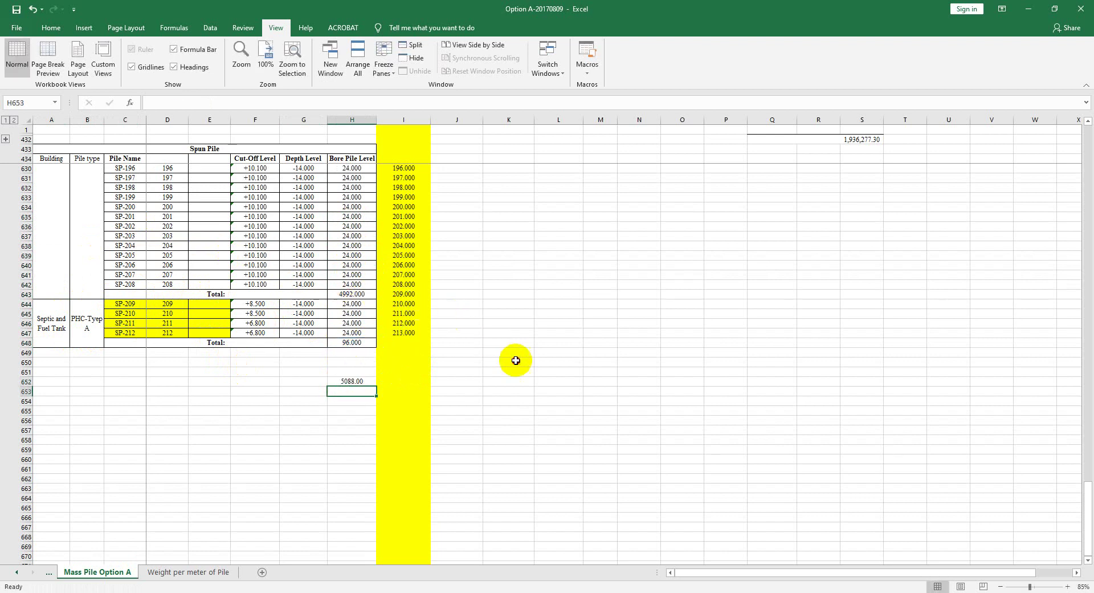
pyautogui.click(456, 372)
pyautogui.click(302, 391)
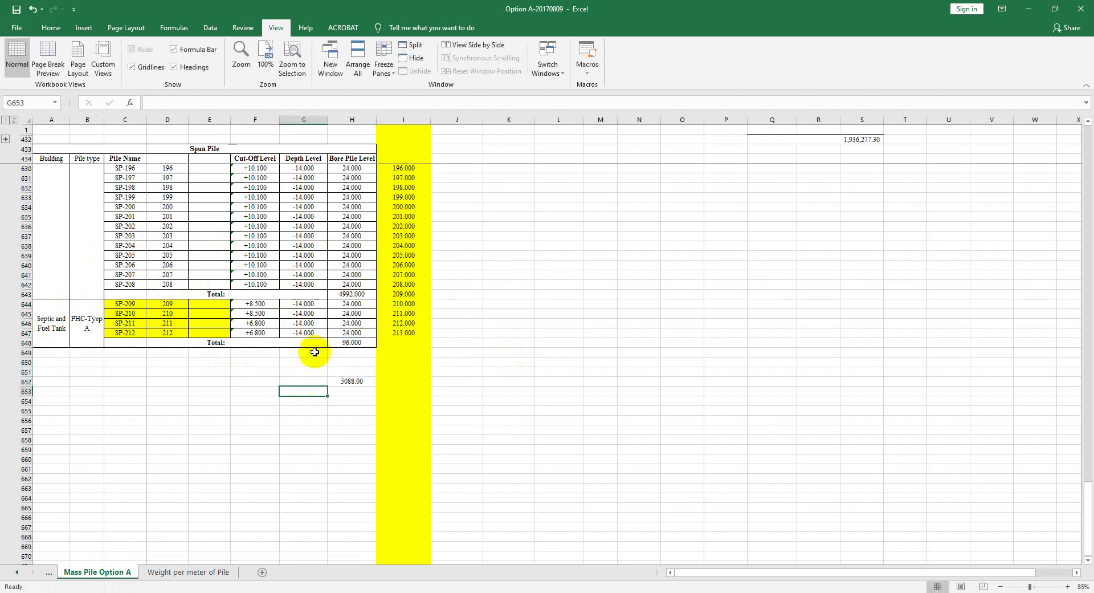
# Switch to the Spun Pile PDF and examine the septic tank, fuel tank and test pile TP1 locations on the foundation plan.
pyautogui.hotkey('alt', 'Tab')
pyautogui.click(483, 409)
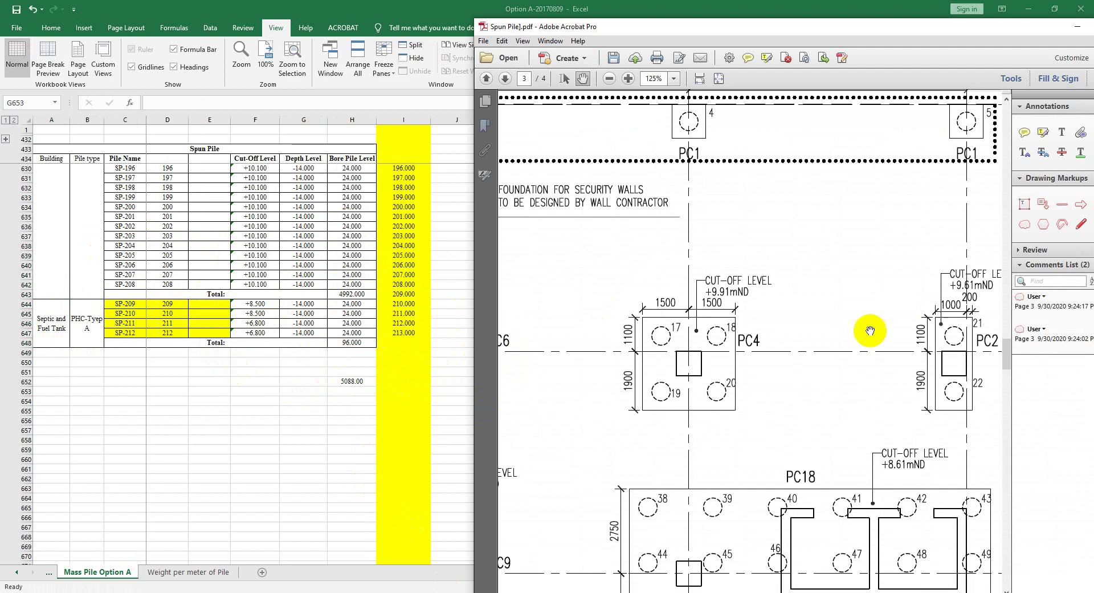
pyautogui.keyDown('ctrl'); pyautogui.scroll(-4, 870, 331); pyautogui.keyUp('ctrl')
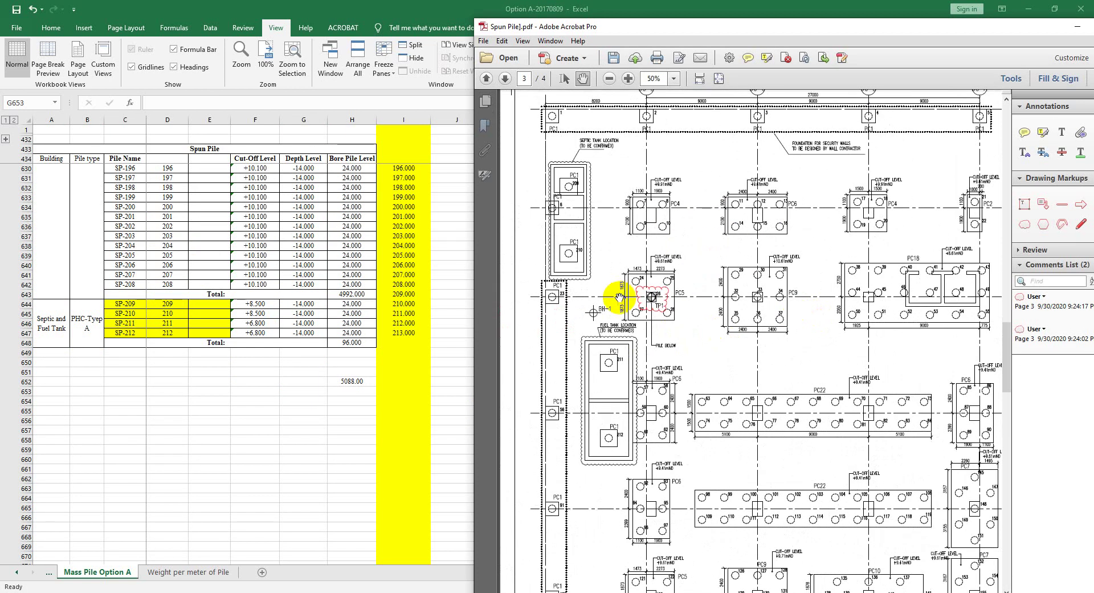
pyautogui.keyDown('ctrl'); pyautogui.scroll(1, 619, 297); pyautogui.keyUp('ctrl')
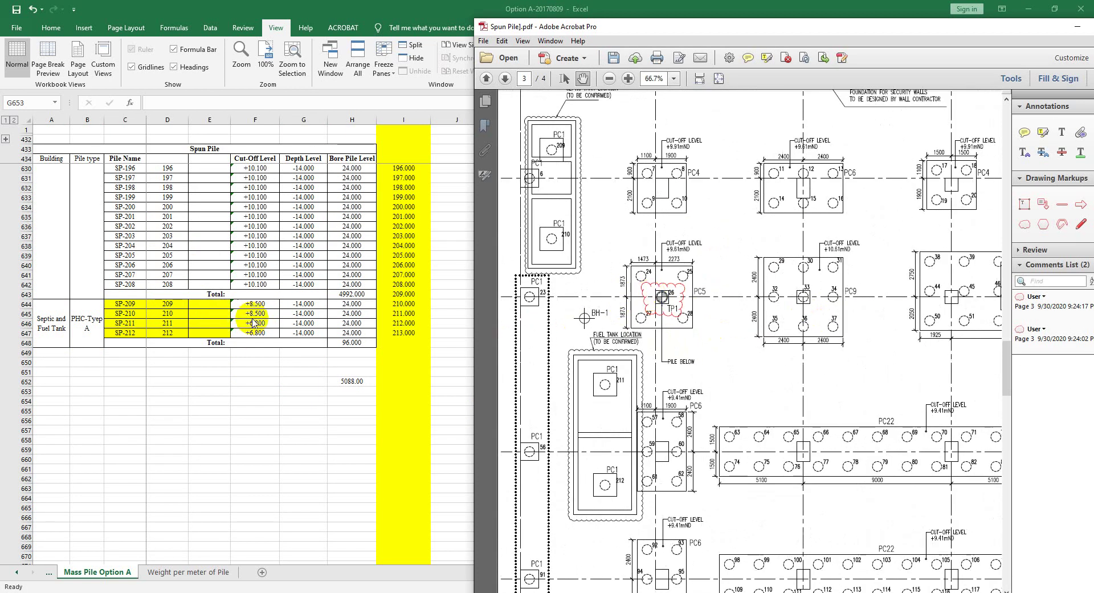
# In the Excel takeoff, enter the heading "Test pile" in B655 and list TP1 and TP2 in C657 and C658.
pyautogui.click(91, 410)
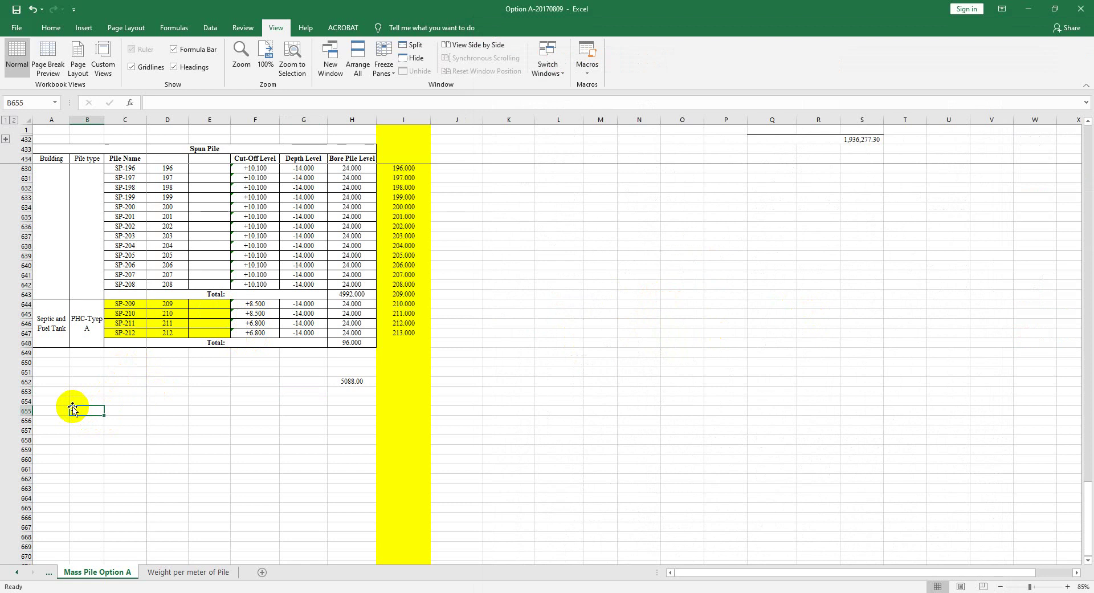
pyautogui.write('Test pile')
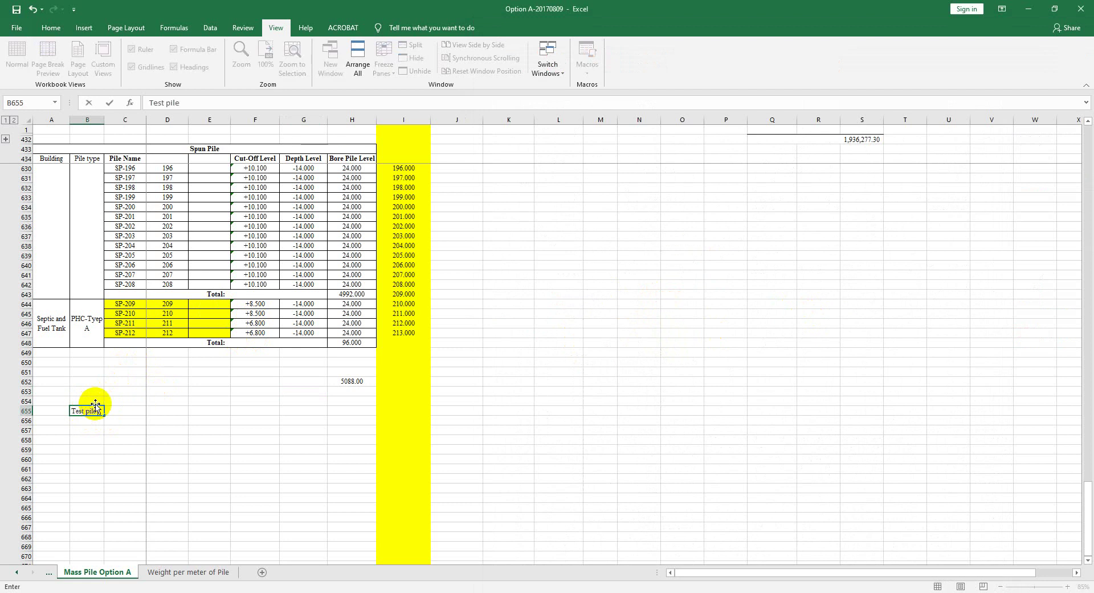
pyautogui.press('Return')
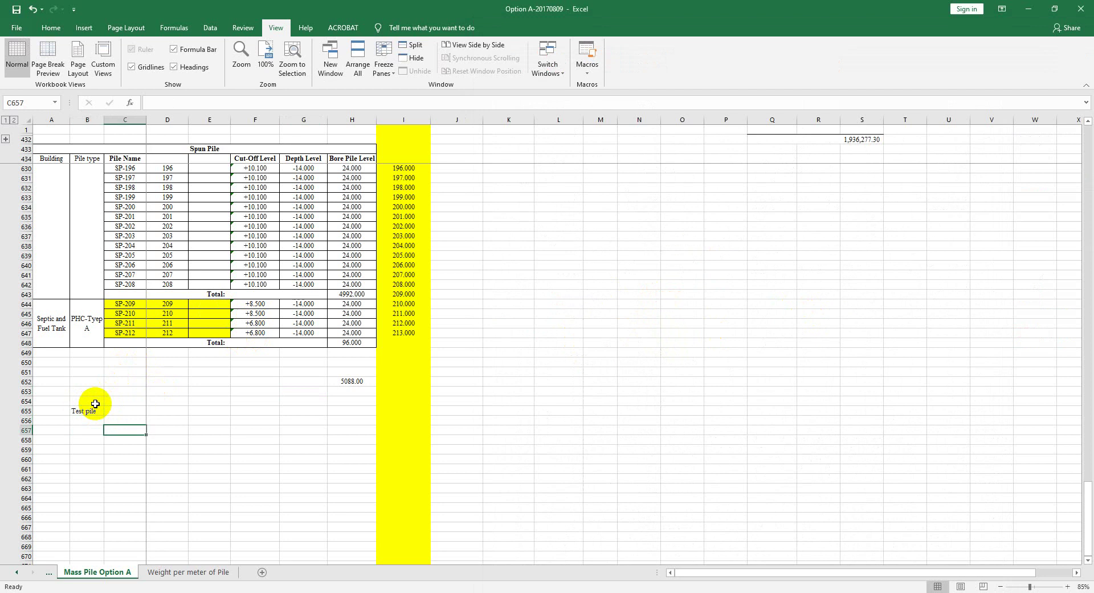
pyautogui.write('TP1')
pyautogui.press('Return')
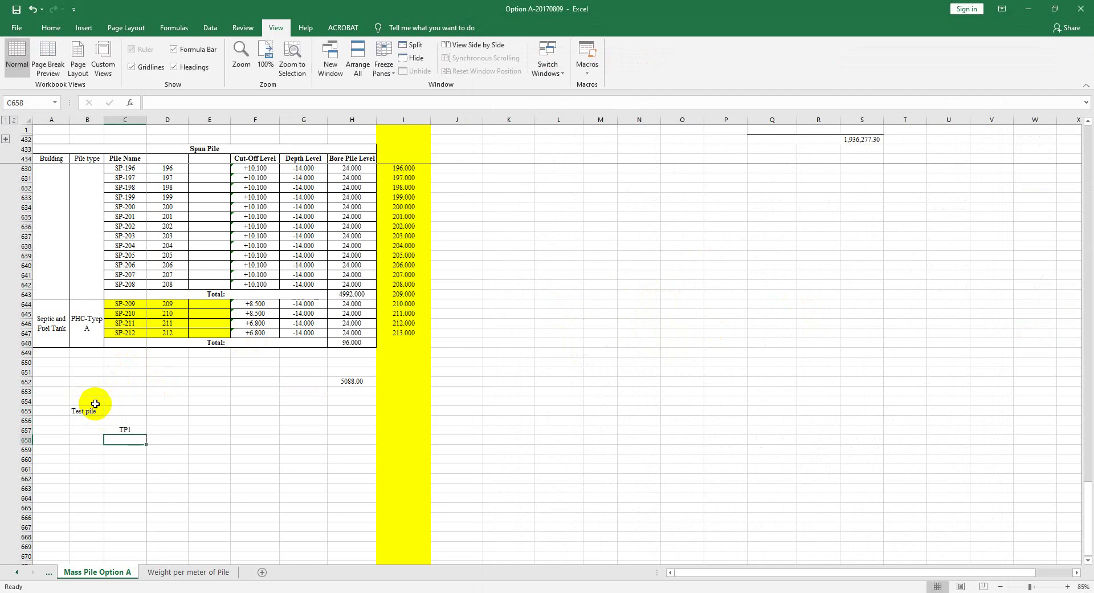
pyautogui.write('TP1')
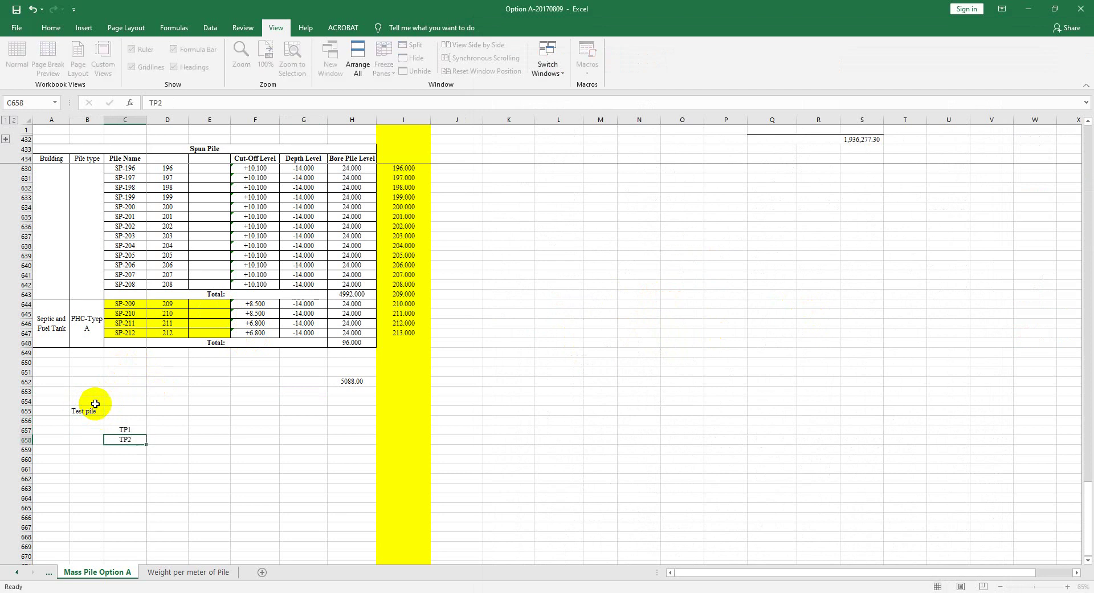
pyautogui.press('Return')
# Number the test piles TP1 and TP2 as 1 and 2 in cells D657 and D658.
pyautogui.press('Right')
pyautogui.write('1')
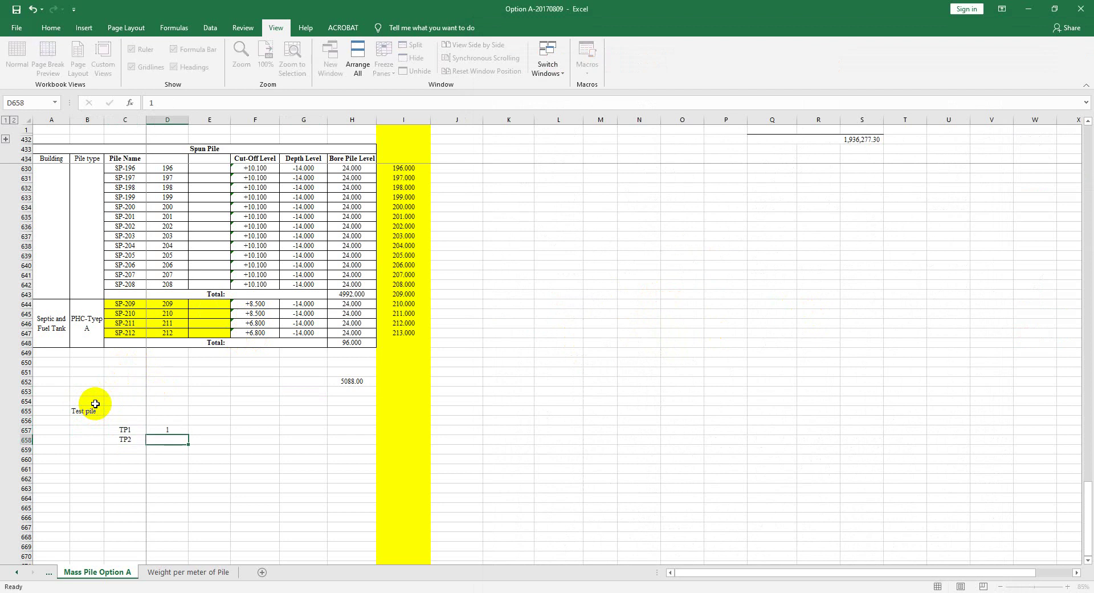
pyautogui.press('Return')
pyautogui.write('2')
pyautogui.press('Tab')
# Enter 24 as the length of TP1 and TP2 in H657 and H658, and total them in H659 with =H658+H657.
pyautogui.press('Up')
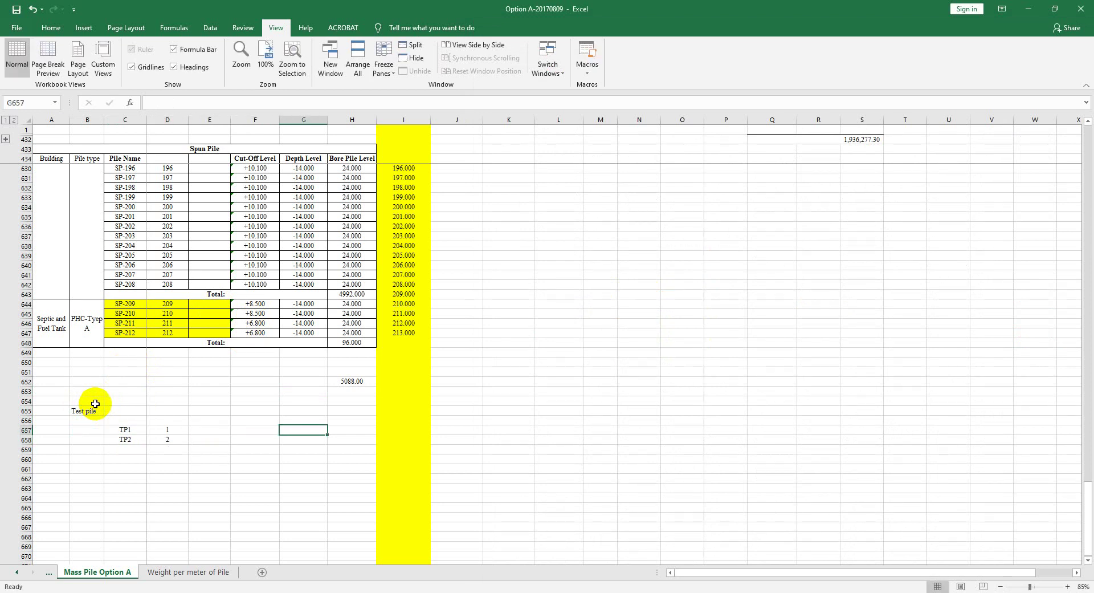
pyautogui.write('24')
pyautogui.press('Return')
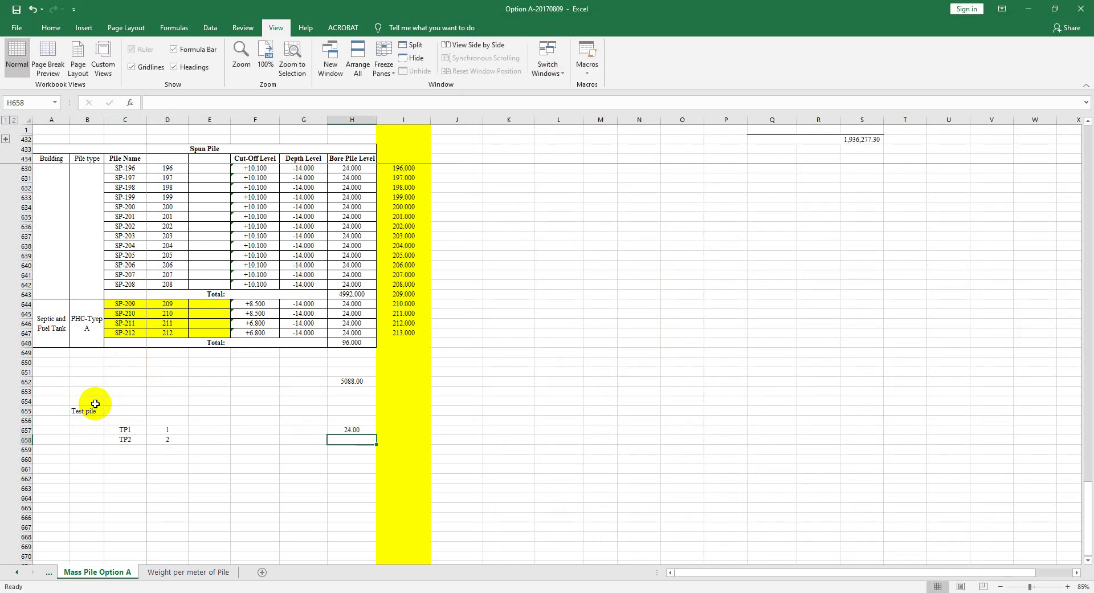
pyautogui.write('24')
pyautogui.press('Return')
pyautogui.write('=')
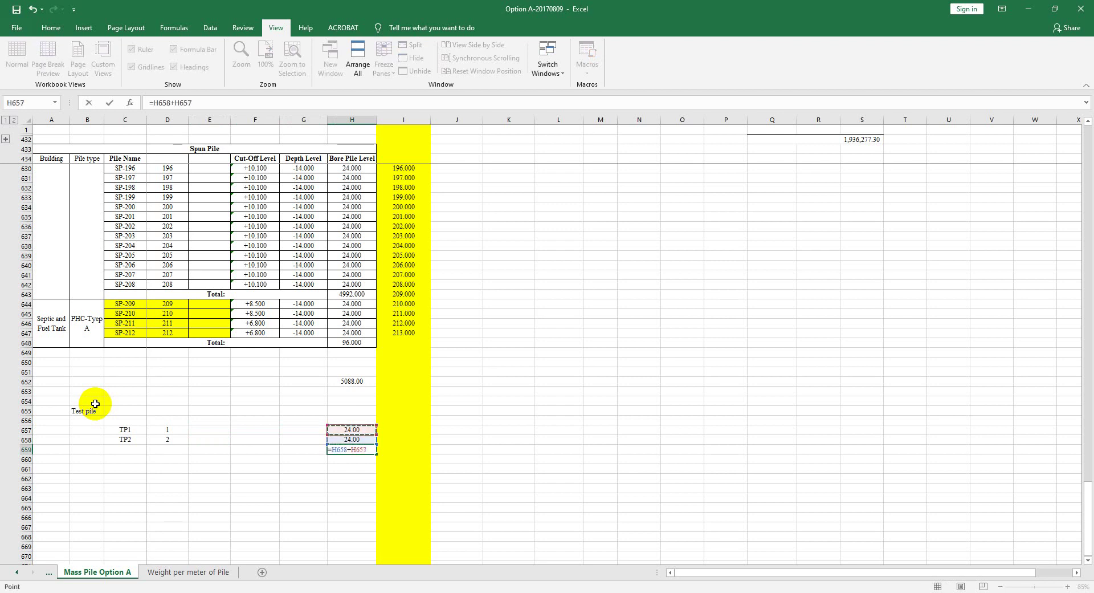
pyautogui.press('Return')
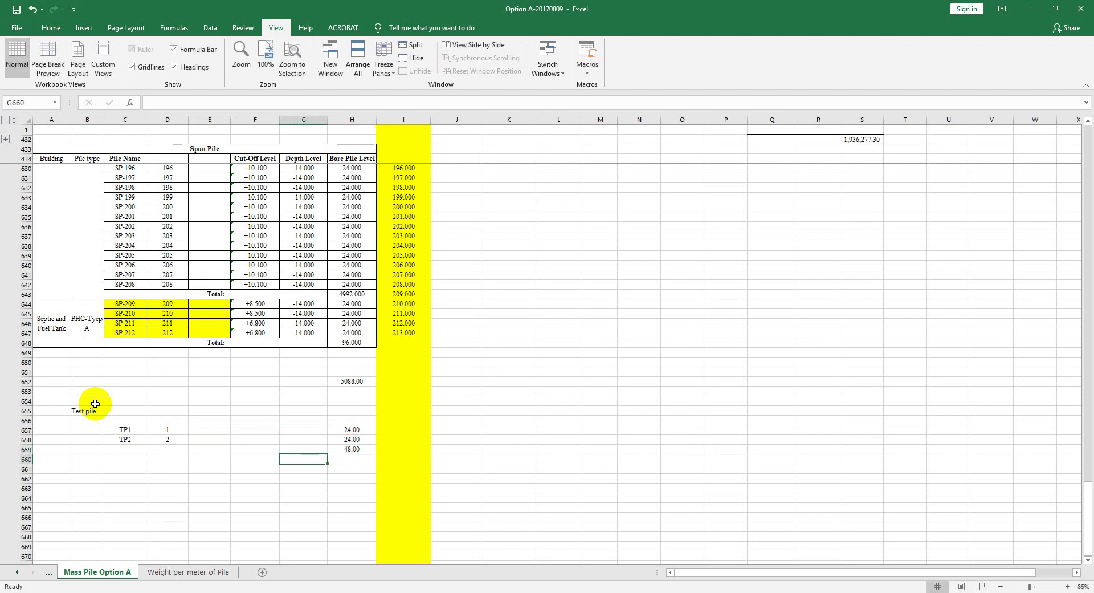
# Label the test pile total "Test pile" in G659 and enter "Normal pile" in G660 beneath it.
pyautogui.press('Left')
pyautogui.press('Left')
pyautogui.press('Right')
pyautogui.press('Right')
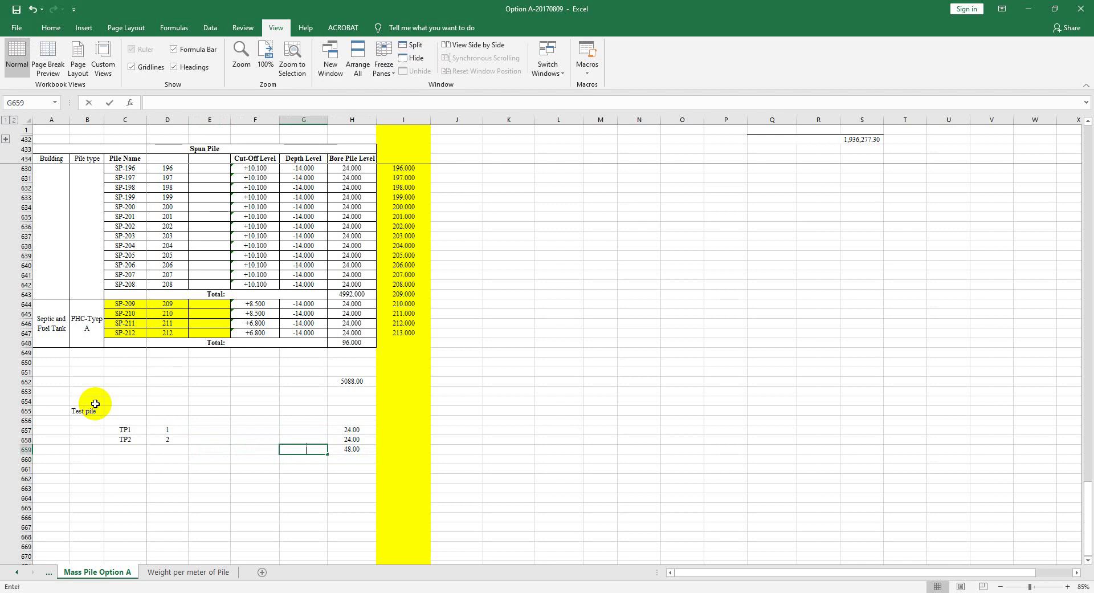
pyautogui.write('Test pil')
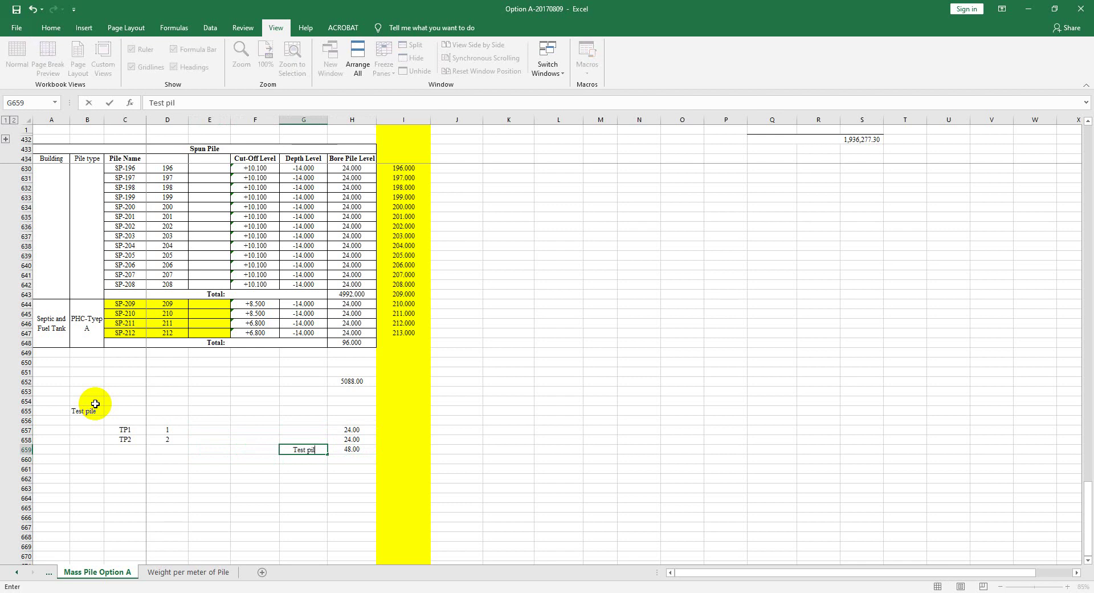
pyautogui.write('e')
pyautogui.press('Return')
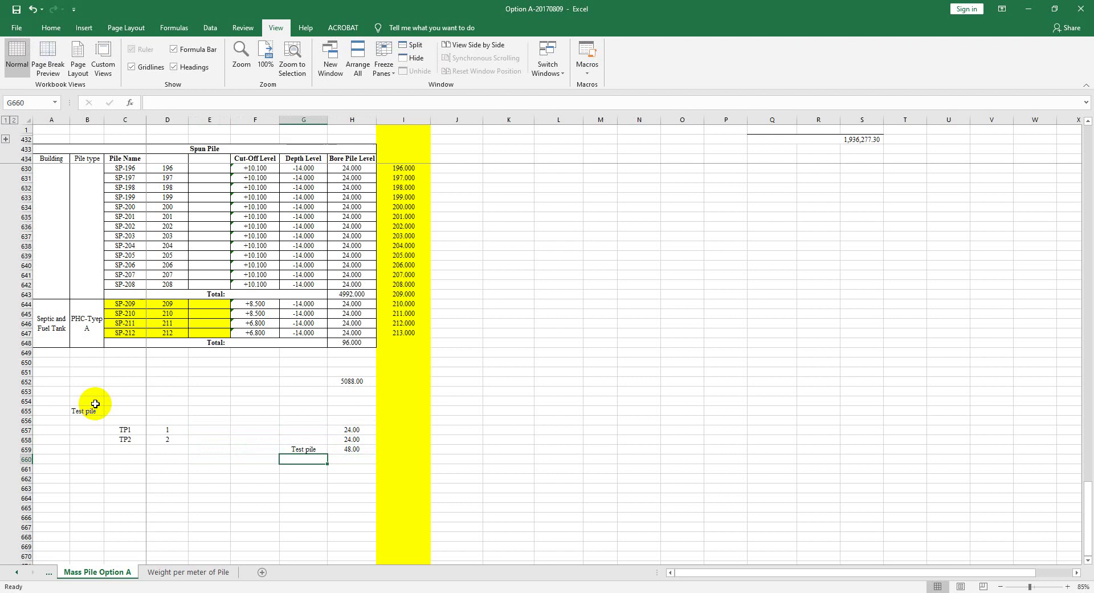
pyautogui.write('Normal pile')
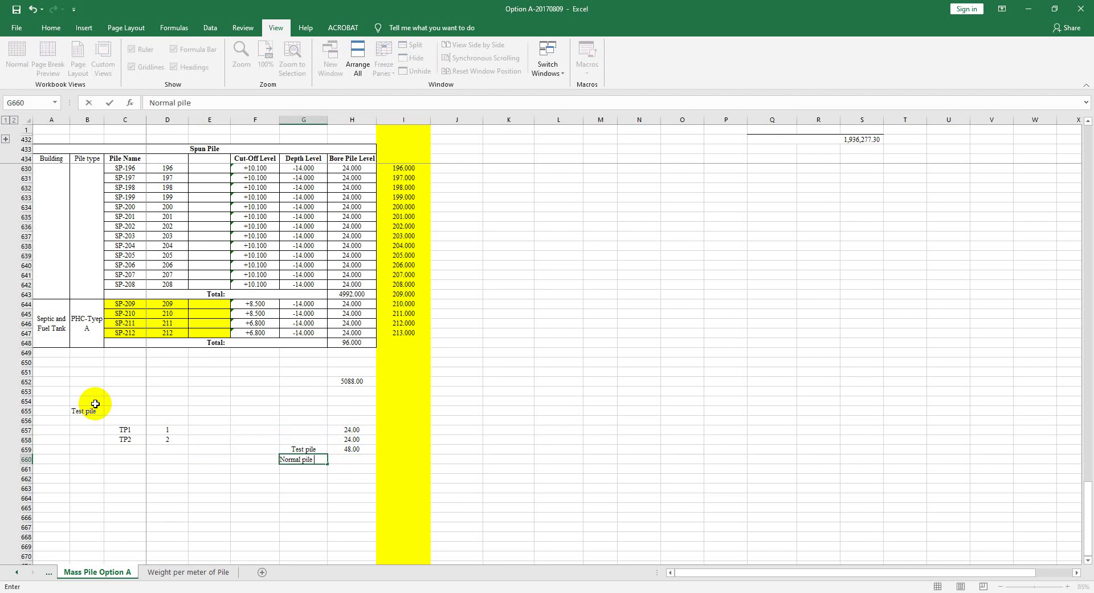
# Calculate the normal pile length in H660 by subtracting the test pile total from the overall total with =H652-H659.
pyautogui.press('Tab')
pyautogui.write('=')
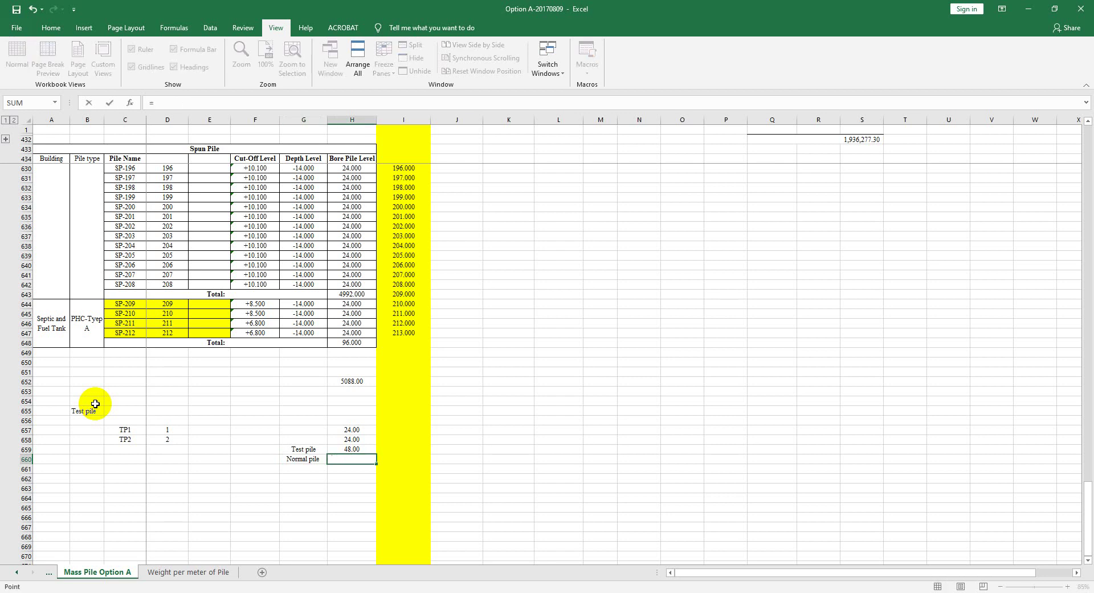
pyautogui.press('pageup')
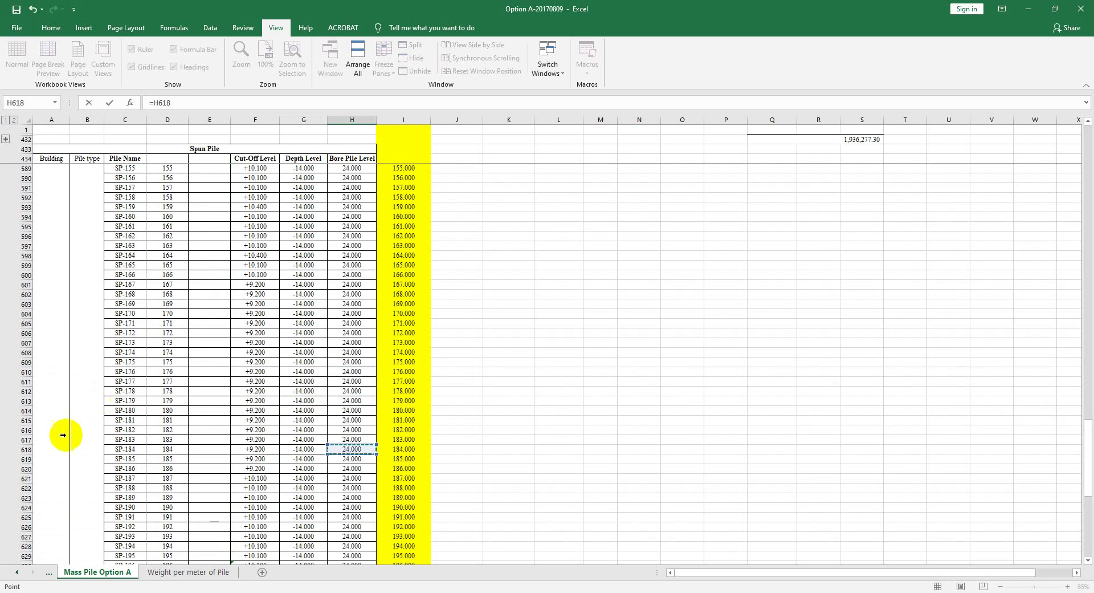
pyautogui.scroll(-14, 463, 418)
pyautogui.scroll(3, 464, 425)
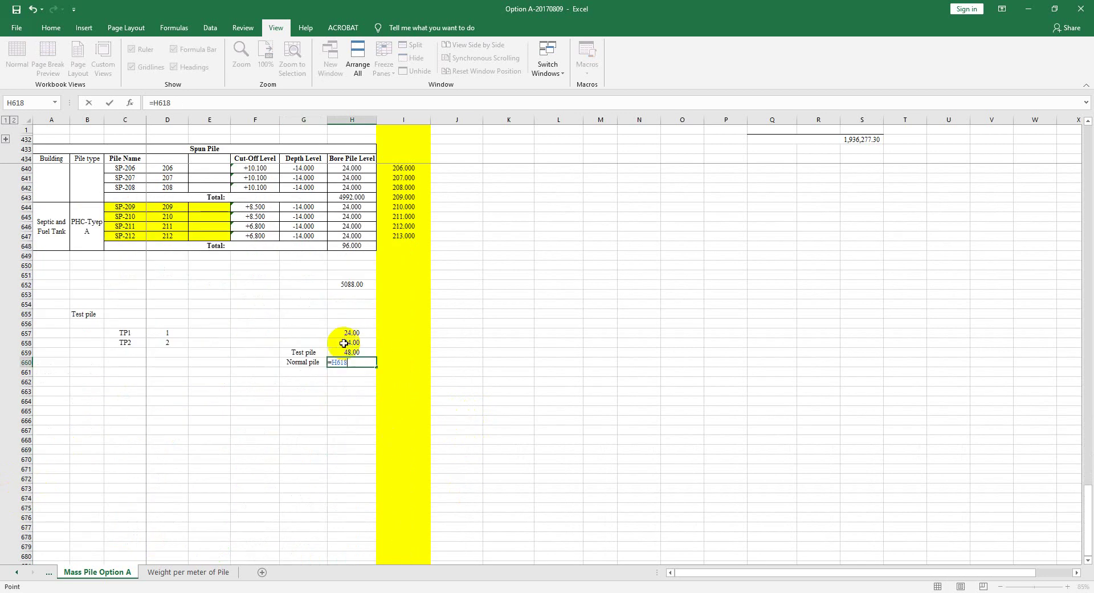
pyautogui.click(352, 284)
pyautogui.write('-')
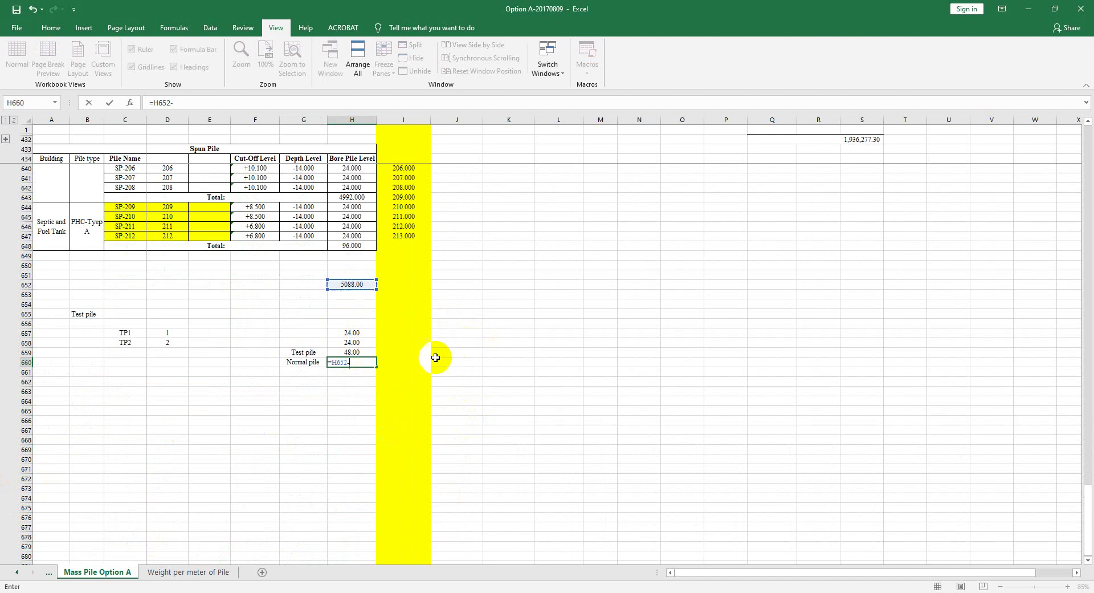
pyautogui.click(352, 351)
pyautogui.hotkey('ctrl', 'Return')
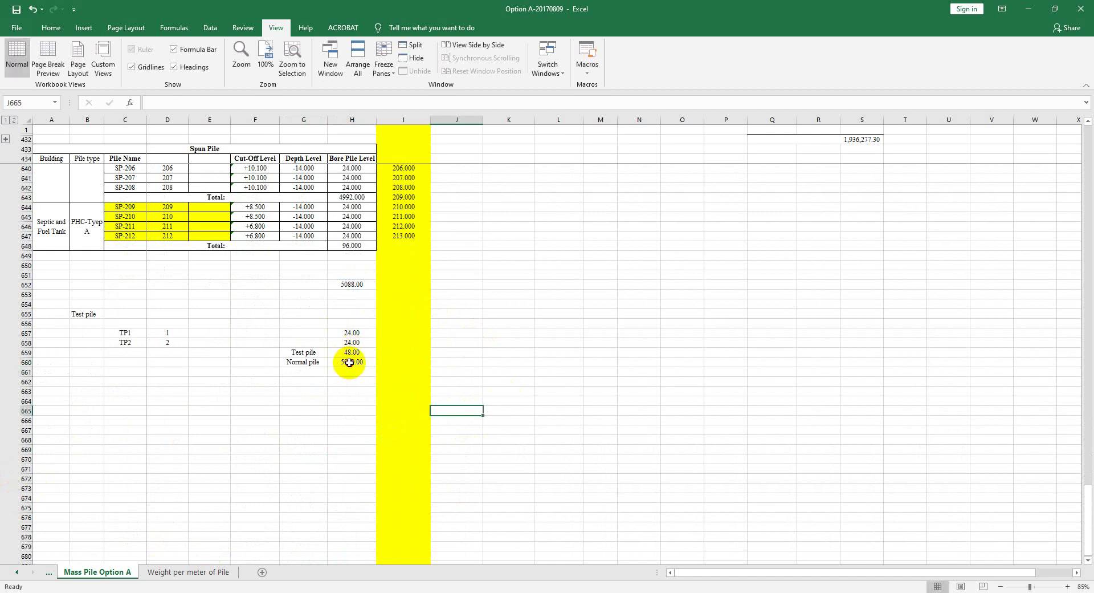
pyautogui.click(358, 382)
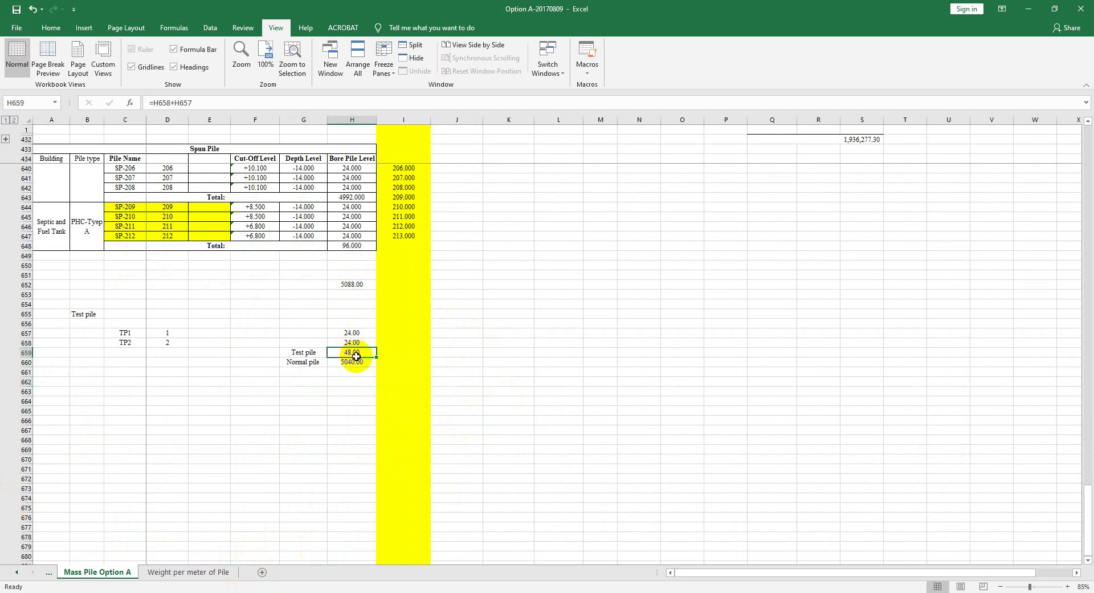
# Switch to the IPC workbook and look through the bill of quantities on the Mass Piles (2) sheet.
pyautogui.click(394, 428)
pyautogui.moveTo(184, 563)
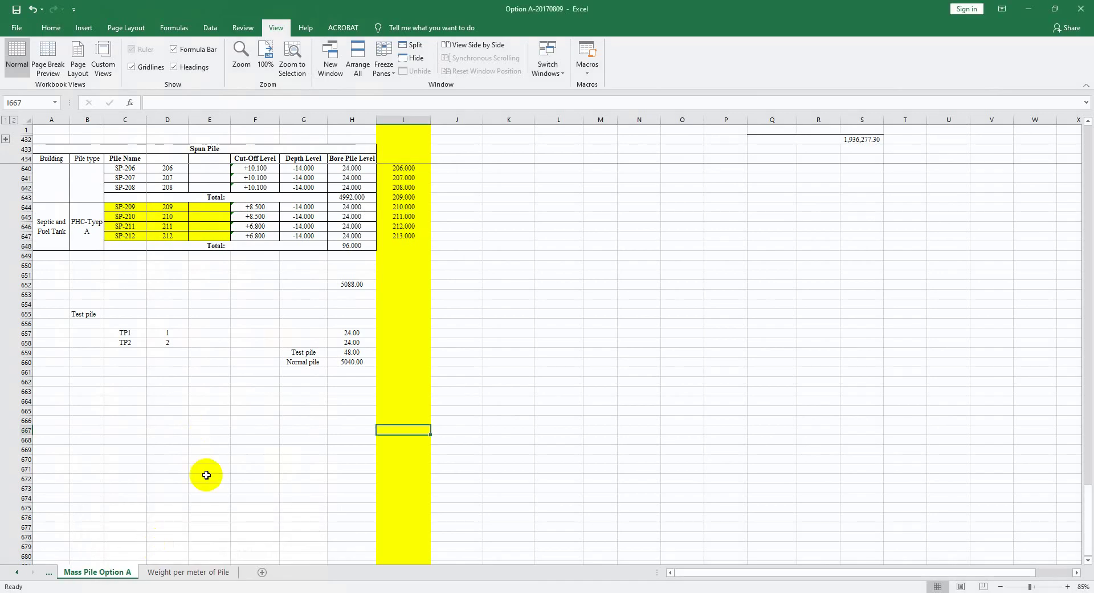
pyautogui.click(268, 562)
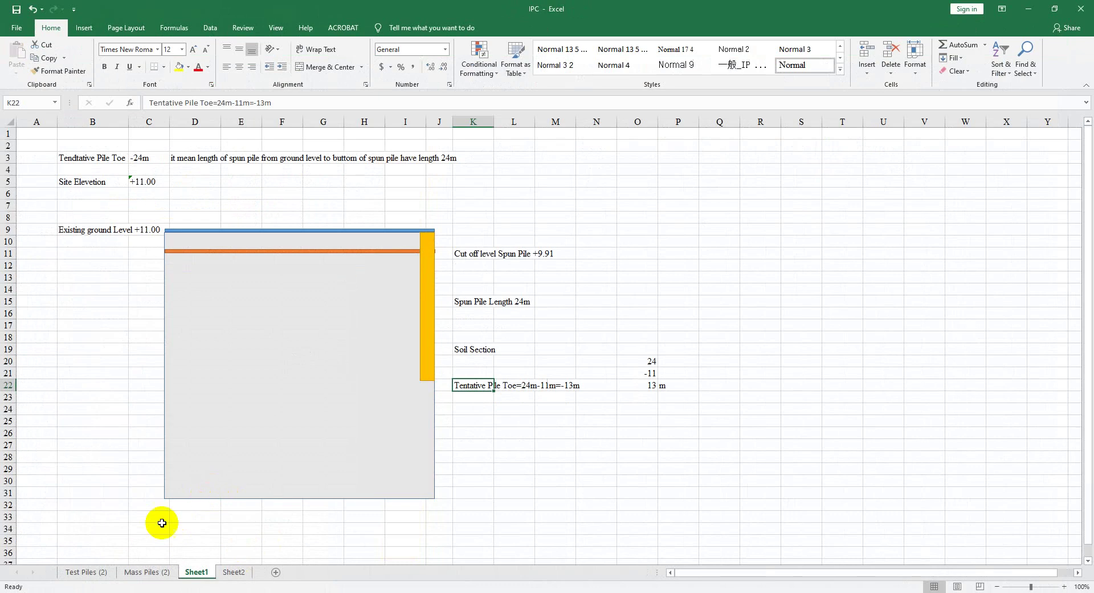
pyautogui.click(91, 571)
pyautogui.click(147, 572)
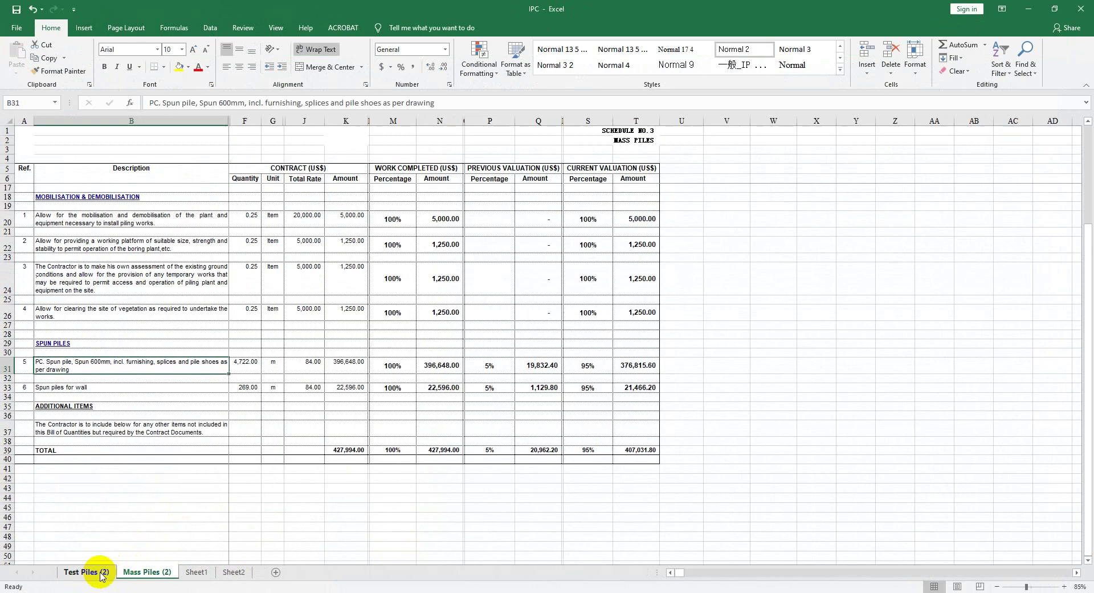
pyautogui.scroll(3, 275, 451)
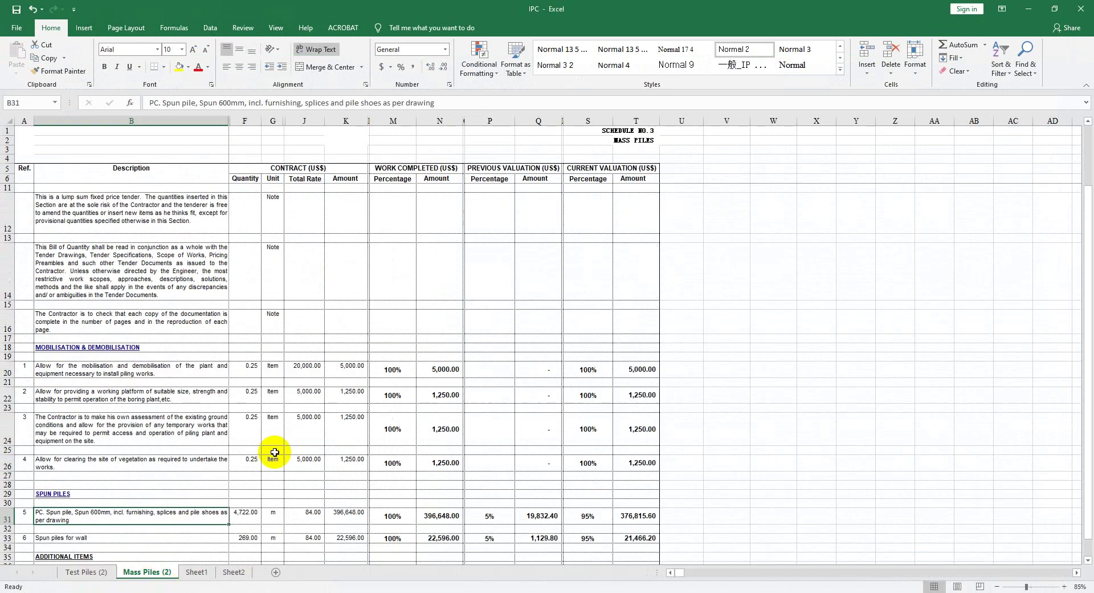
pyautogui.scroll(-3, 179, 506)
# Review the spun pile rate and the mobilisation and demobilisation section on the Test Piles (2) sheet.
pyautogui.click(106, 571)
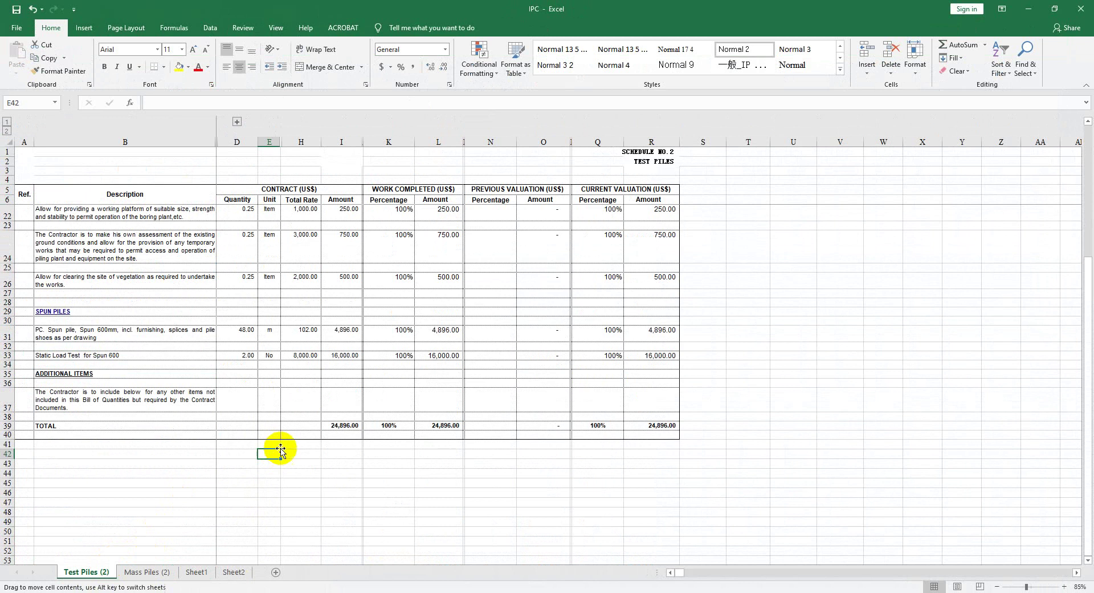
pyautogui.click(290, 331)
pyautogui.scroll(5, 308, 293)
pyautogui.scroll(-1, 308, 293)
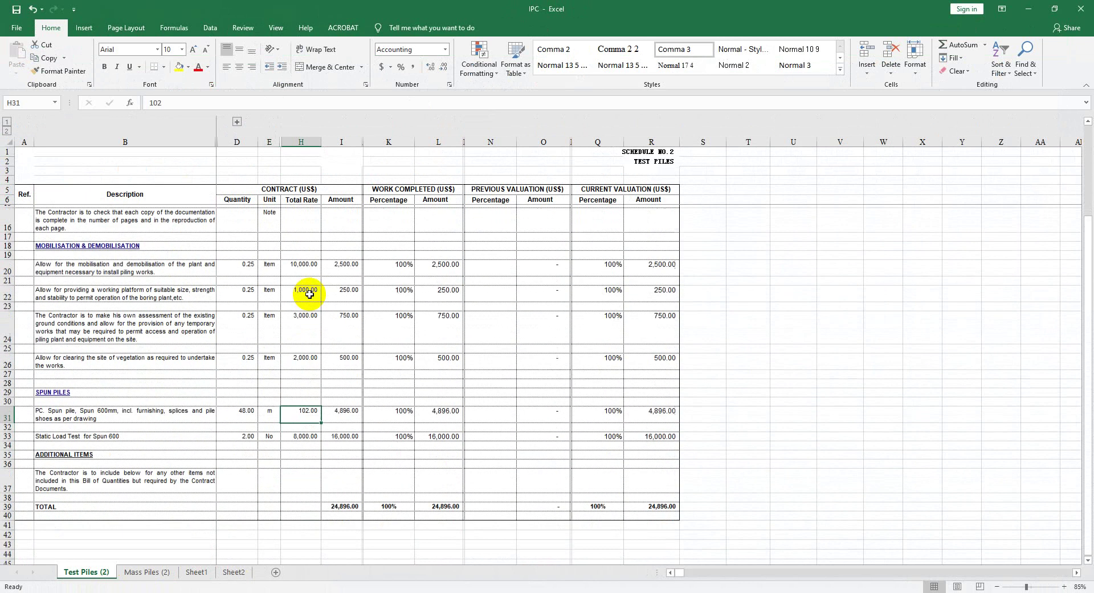
pyautogui.click(148, 265)
pyautogui.click(137, 244)
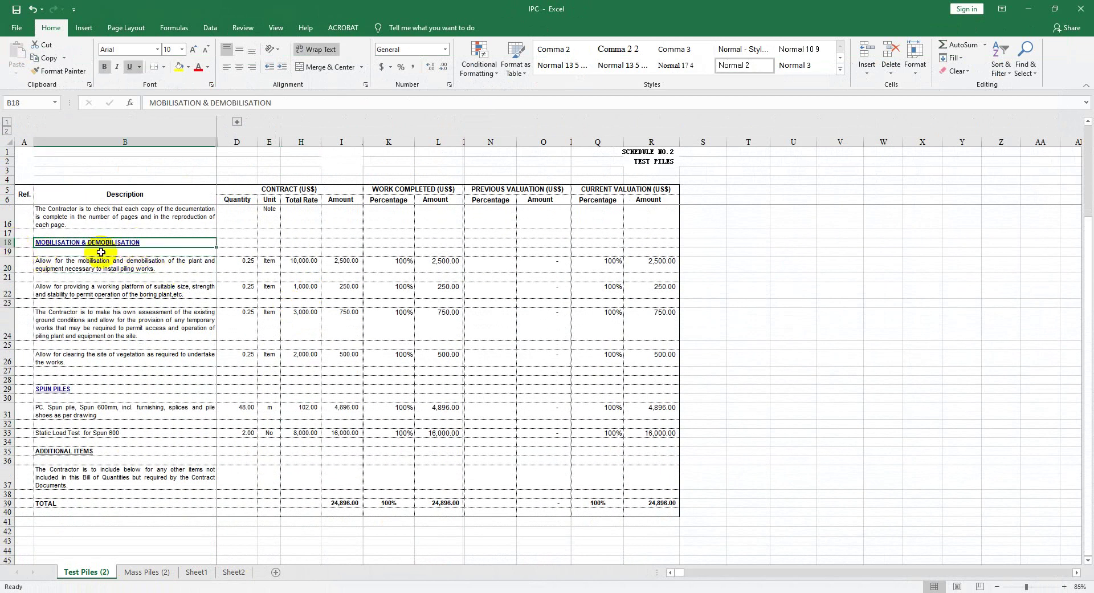
# Check the pile driver photo in the browser and review the mobilisation items in rows 20 to 24 of the IPC sheet.
pyautogui.hotkey('alt', 'Tab')
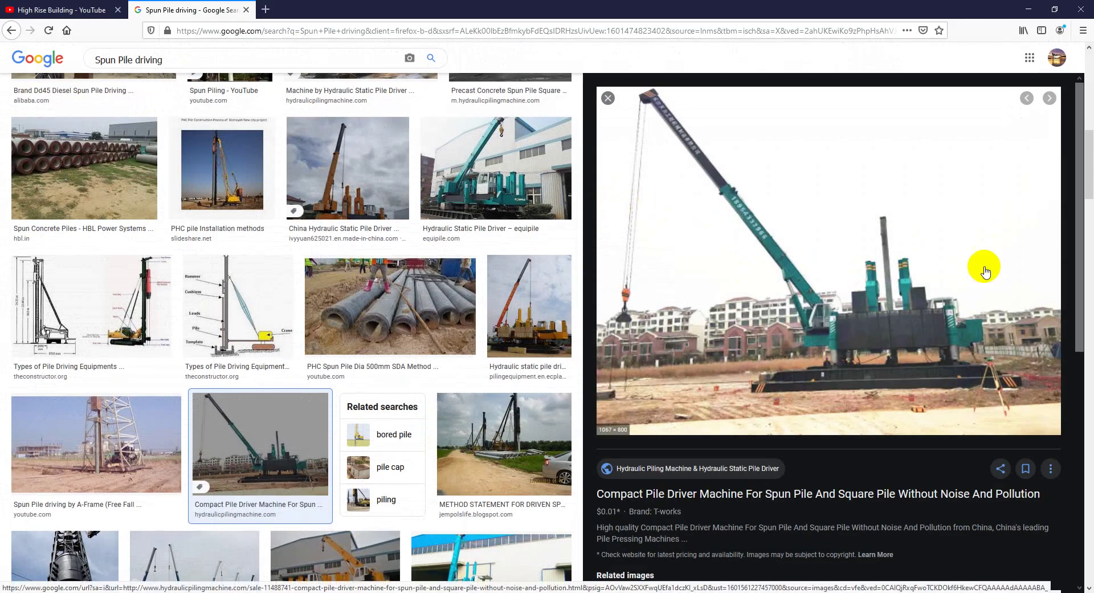
pyautogui.click(1039, 7)
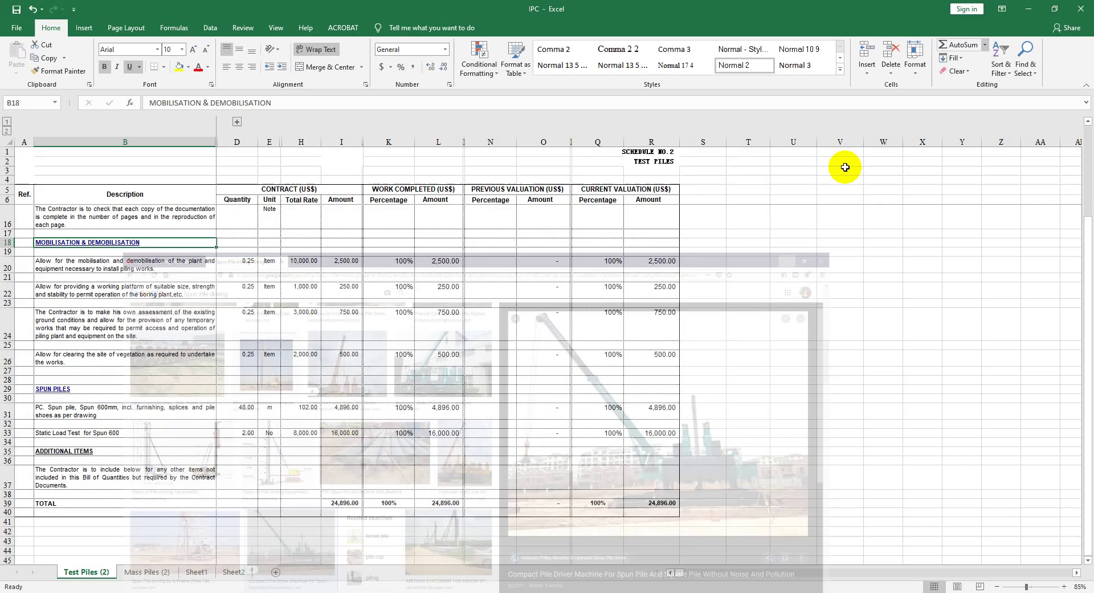
pyautogui.click(128, 328)
pyautogui.click(94, 269)
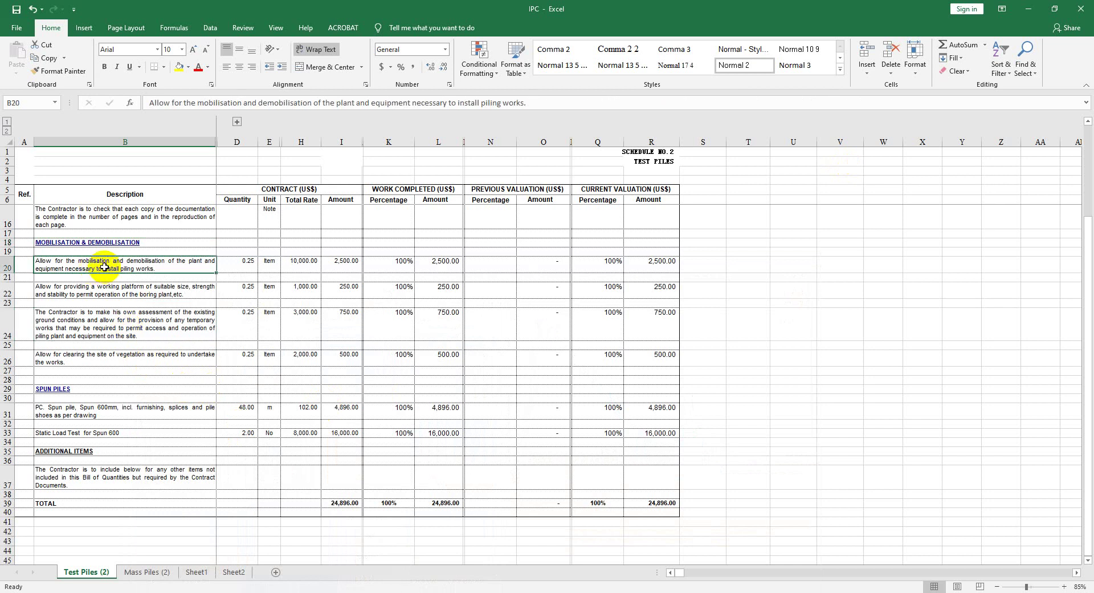
pyautogui.click(4, 267)
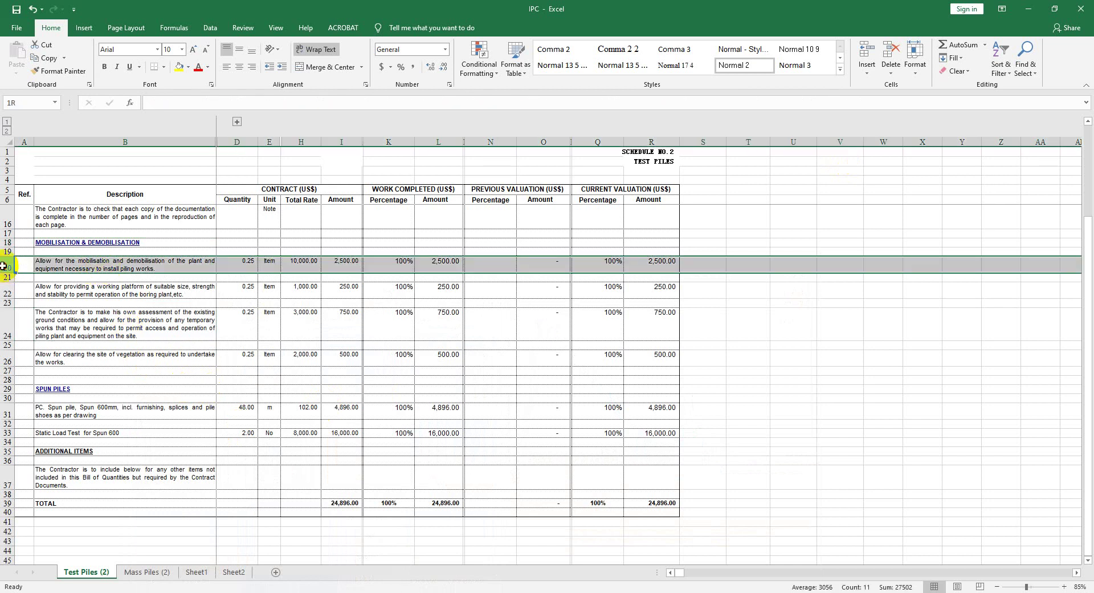
pyautogui.moveTo(3, 266); pyautogui.dragTo(3, 323)
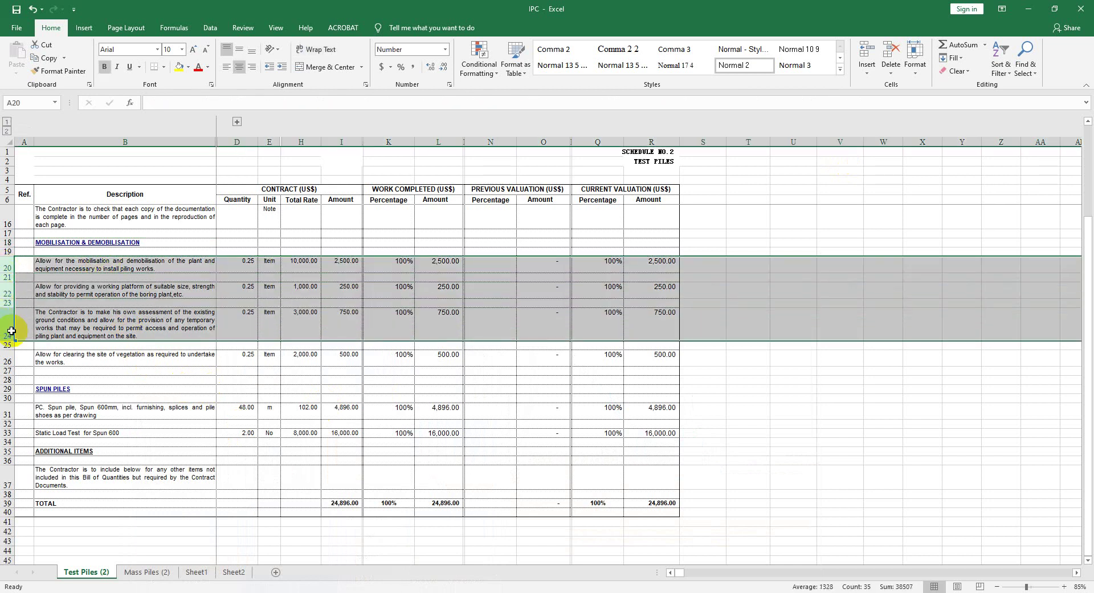
# Examine the Spun Piles heading and the Spun 600mm supply item in the test pile bill.
pyautogui.click(128, 379)
pyautogui.click(94, 408)
pyautogui.click(96, 379)
pyautogui.click(95, 389)
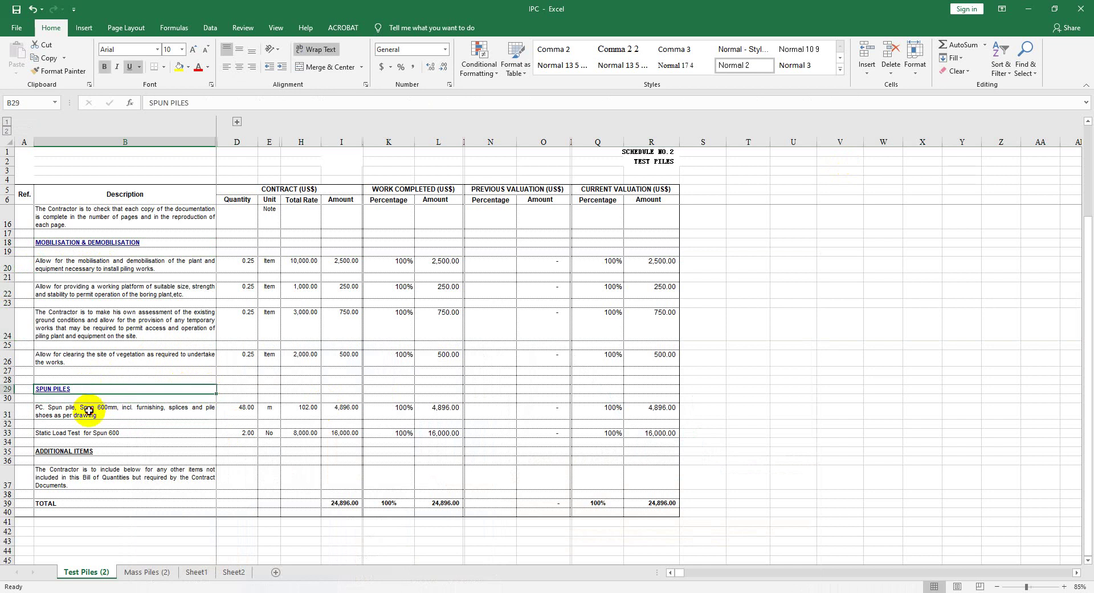
pyautogui.click(95, 411)
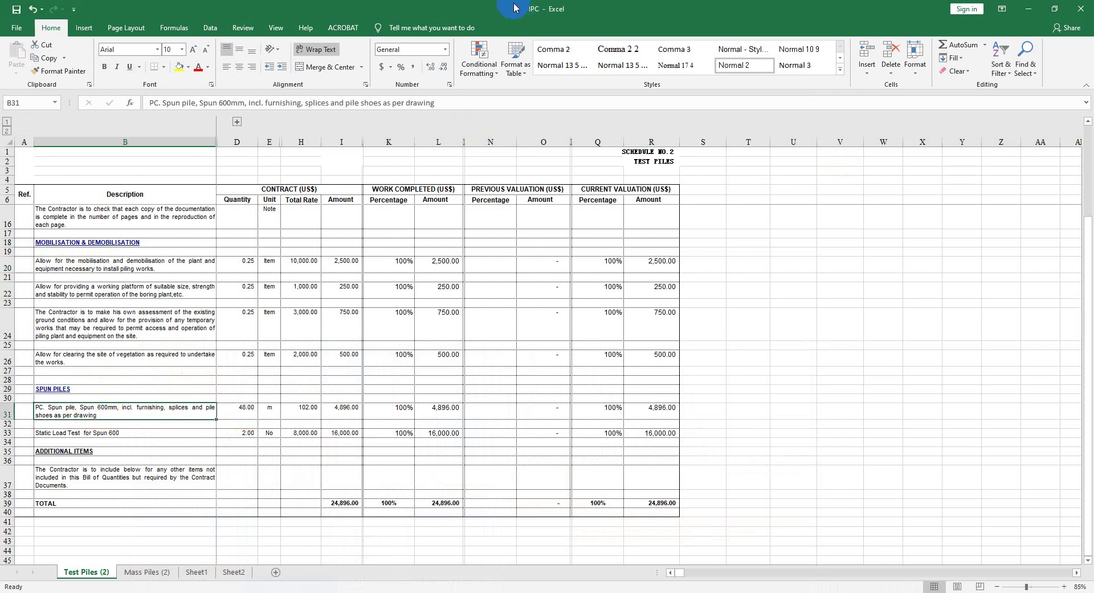
# Place the IPC workbook beside the takeoff and check the test spun pile and static load test quantities in D31 and D33.
pyautogui.moveTo(514, 7); pyautogui.dragTo(726, 1)
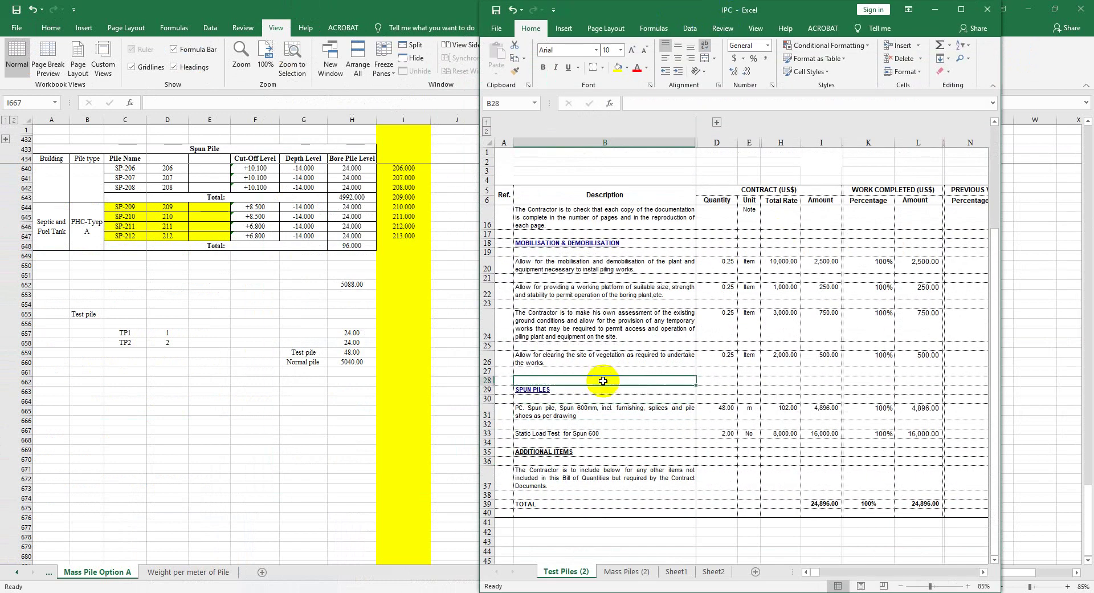
pyautogui.click(566, 399)
pyautogui.click(569, 411)
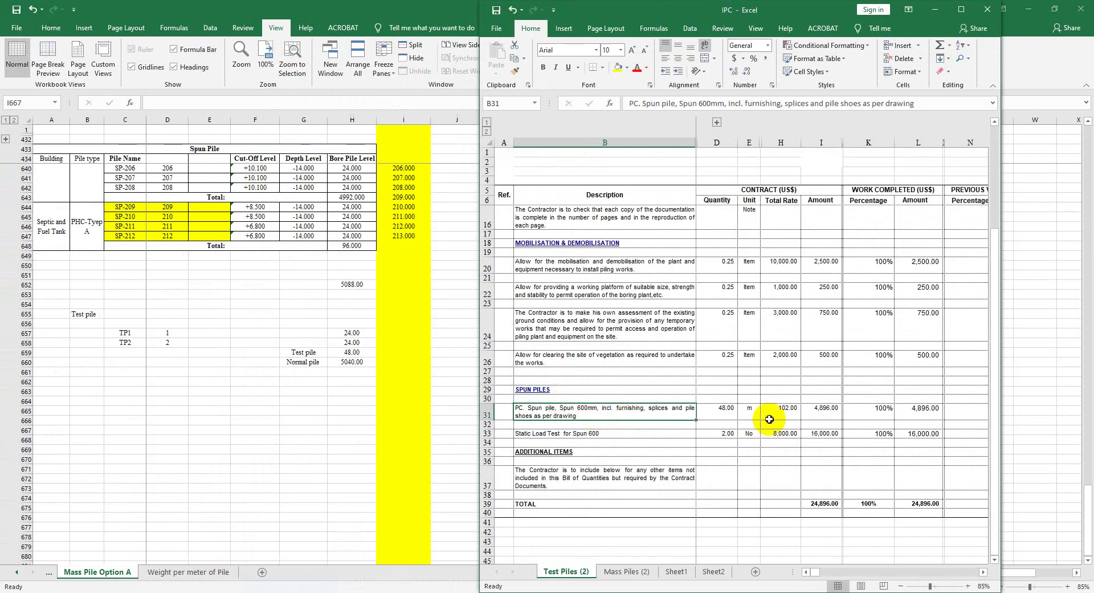
pyautogui.click(717, 422)
pyautogui.click(726, 413)
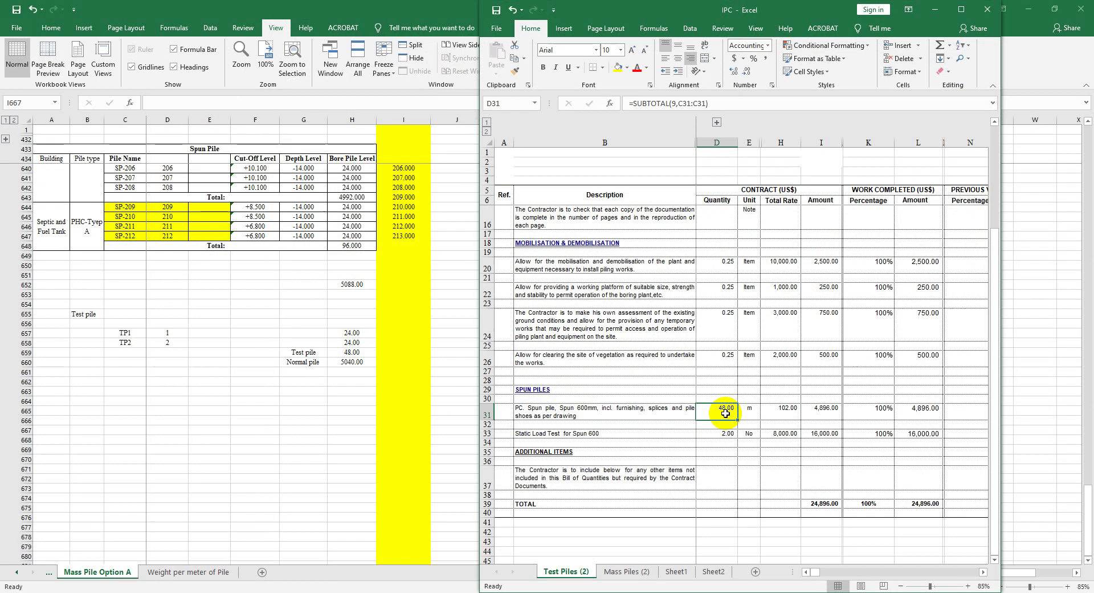
pyautogui.click(612, 434)
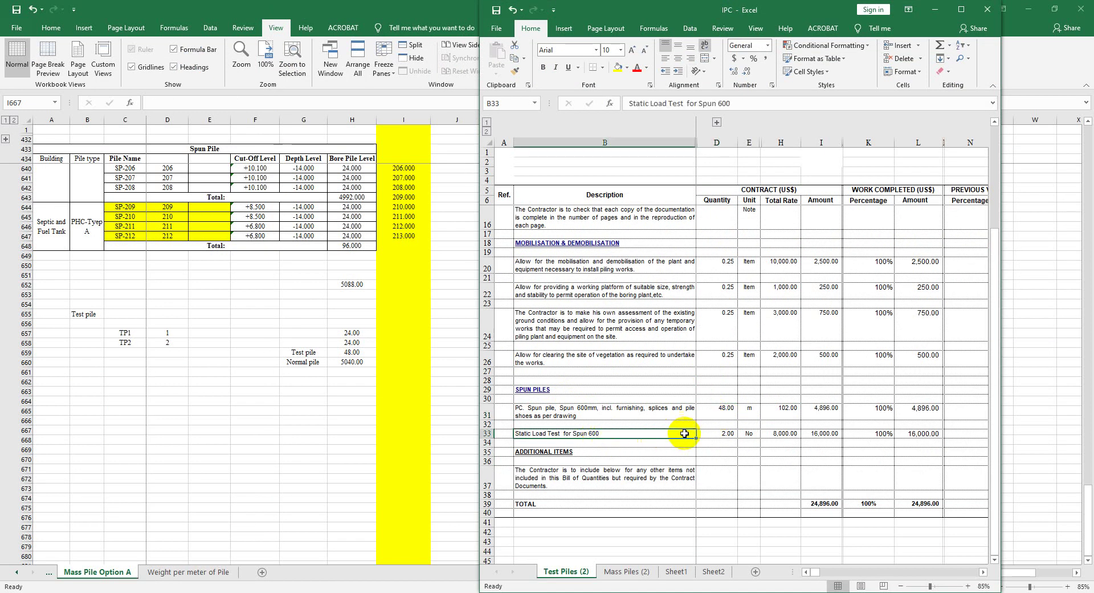
pyautogui.click(731, 432)
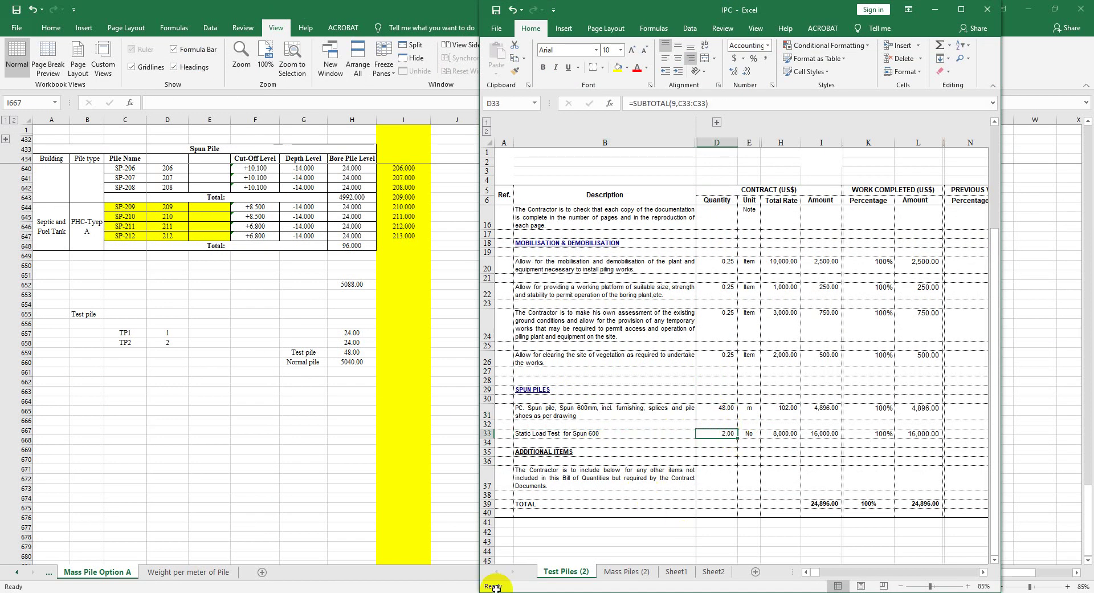
# Switch to the Spun Pile PDF and examine test pile TP1, the estimate pile schedule and the legend on page 3.
pyautogui.click(456, 592)
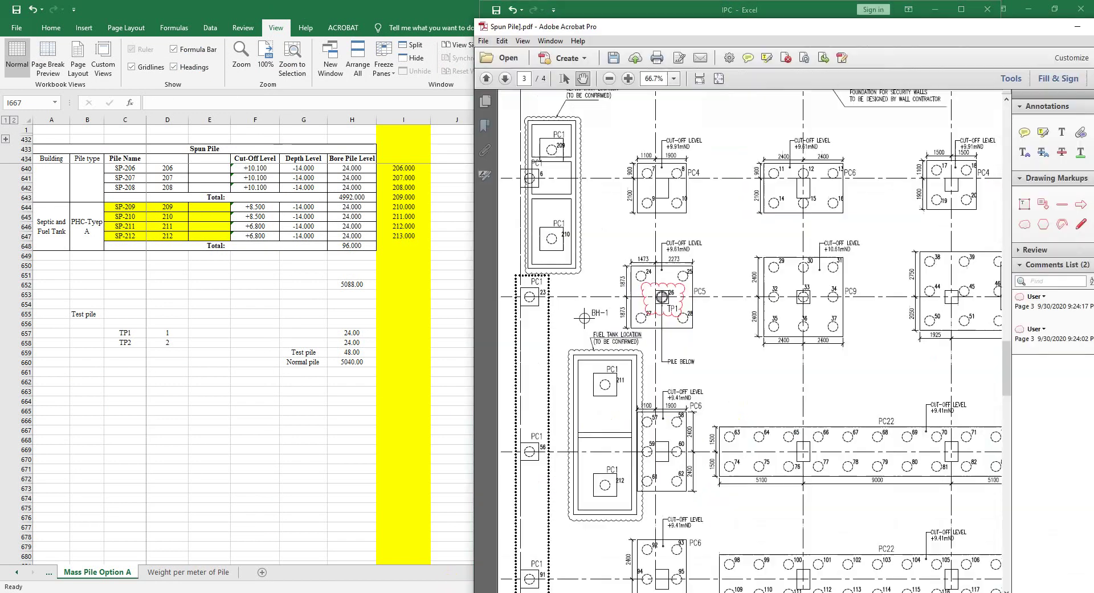
pyautogui.moveTo(603, 327); pyautogui.dragTo(591, 322)
pyautogui.moveTo(716, 302); pyautogui.dragTo(704, 297)
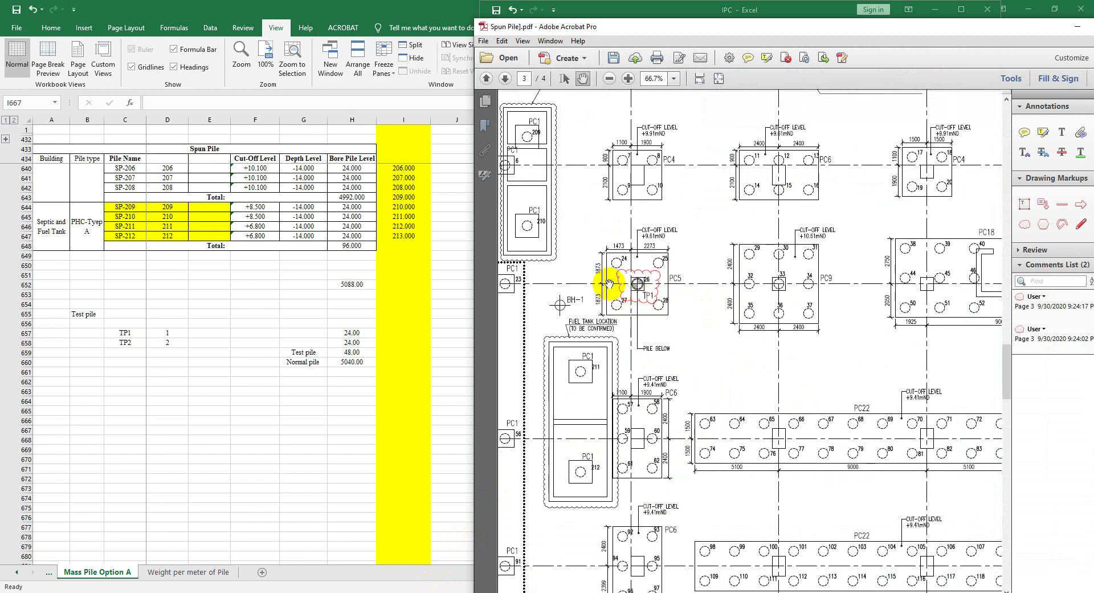
pyautogui.keyDown('ctrl'); pyautogui.scroll(-3, 621, 282); pyautogui.keyUp('ctrl')
pyautogui.keyDown('ctrl'); pyautogui.scroll(4, 818, 440); pyautogui.keyUp('ctrl')
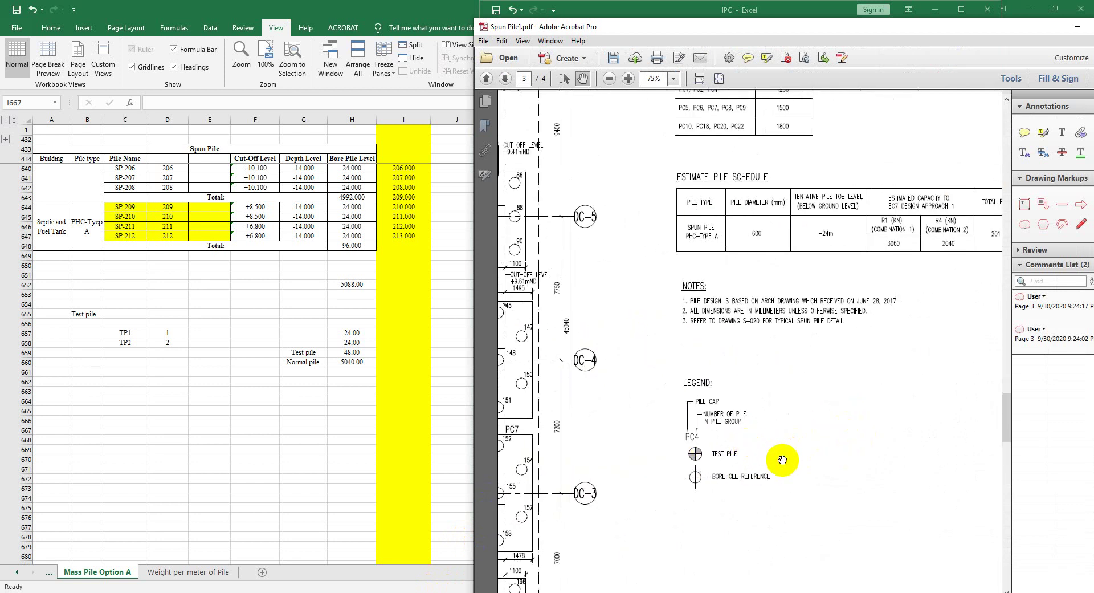
pyautogui.keyDown('ctrl'); pyautogui.scroll(-5, 823, 407); pyautogui.keyUp('ctrl')
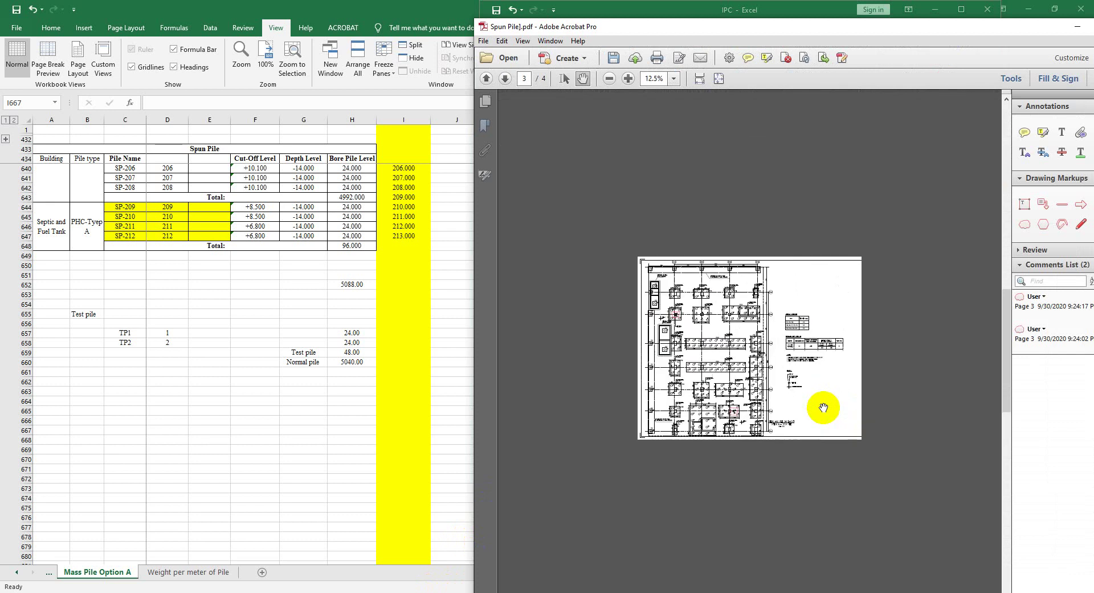
# Examine the Loading Cycles table and the pile details on page 4 of the PDF, and return to the page 3 layout.
pyautogui.keyDown('ctrl'); pyautogui.scroll(2, 824, 408); pyautogui.keyUp('ctrl')
pyautogui.scroll(-3, 823, 408)
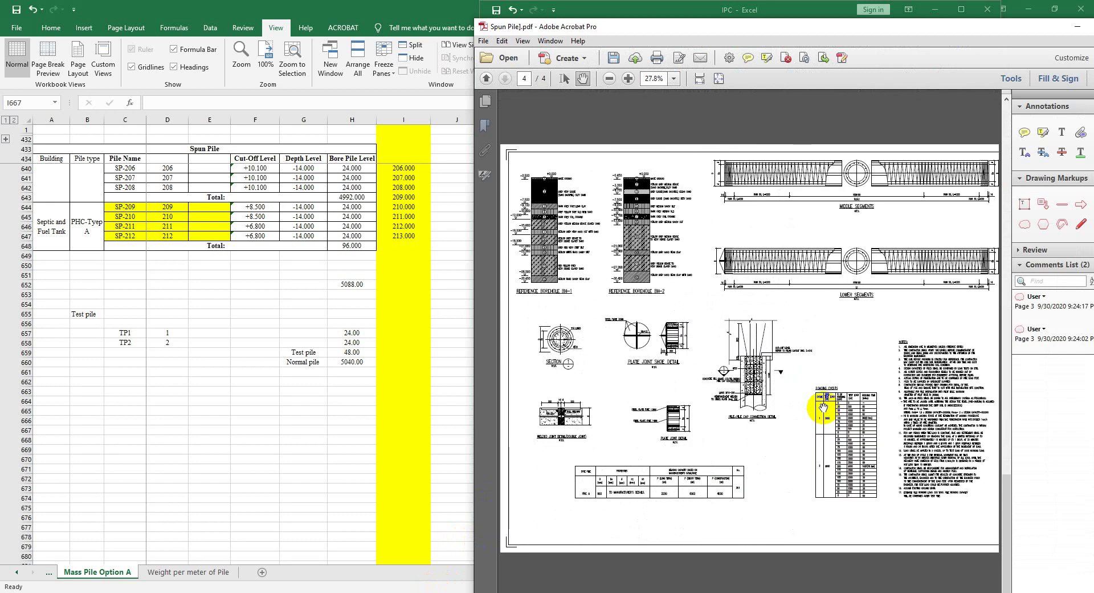
pyautogui.keyDown('ctrl'); pyautogui.scroll(3, 824, 408); pyautogui.keyUp('ctrl')
pyautogui.keyDown('ctrl'); pyautogui.scroll(-1, 763, 388); pyautogui.keyUp('ctrl')
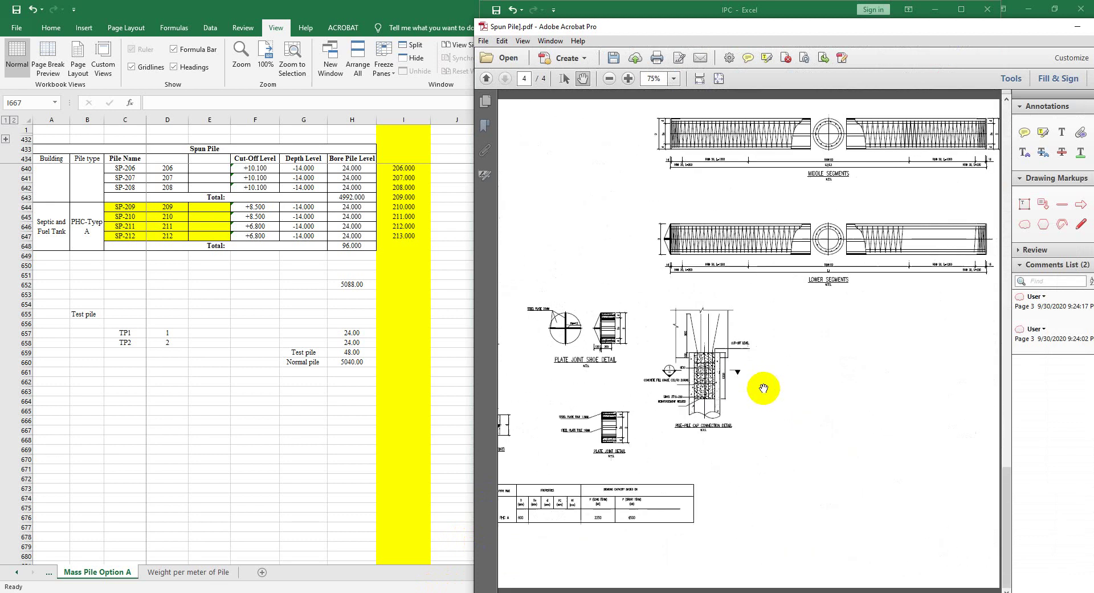
pyautogui.keyDown('ctrl'); pyautogui.scroll(-2, 763, 388); pyautogui.keyUp('ctrl')
pyautogui.keyDown('ctrl'); pyautogui.scroll(5, 814, 419); pyautogui.keyUp('ctrl')
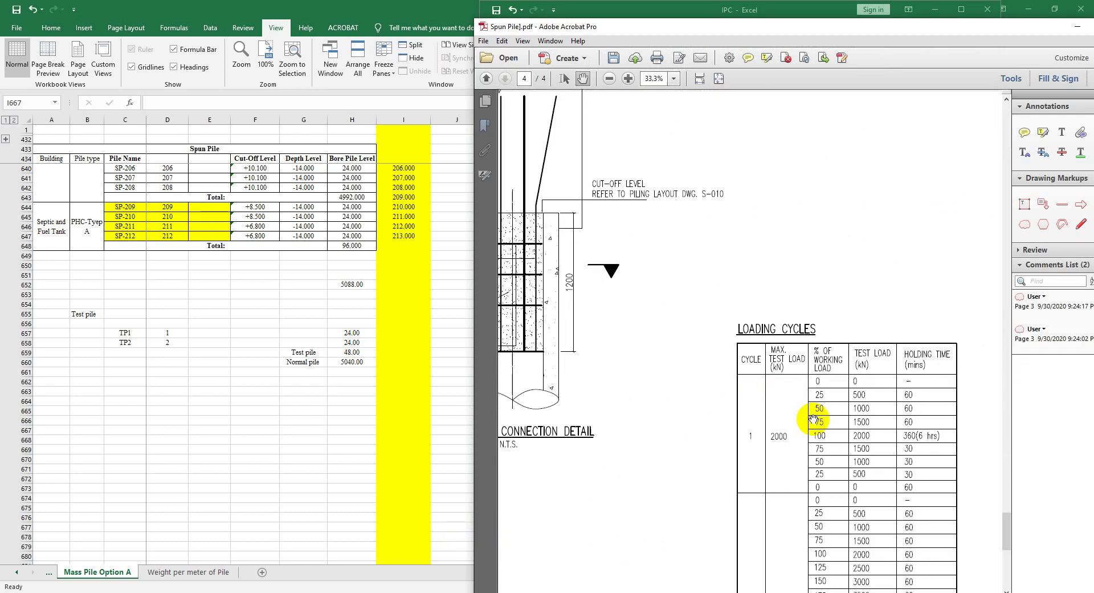
pyautogui.keyDown('ctrl'); pyautogui.scroll(-2, 814, 418); pyautogui.keyUp('ctrl')
pyautogui.keyDown('ctrl'); pyautogui.scroll(-2, 774, 414); pyautogui.keyUp('ctrl')
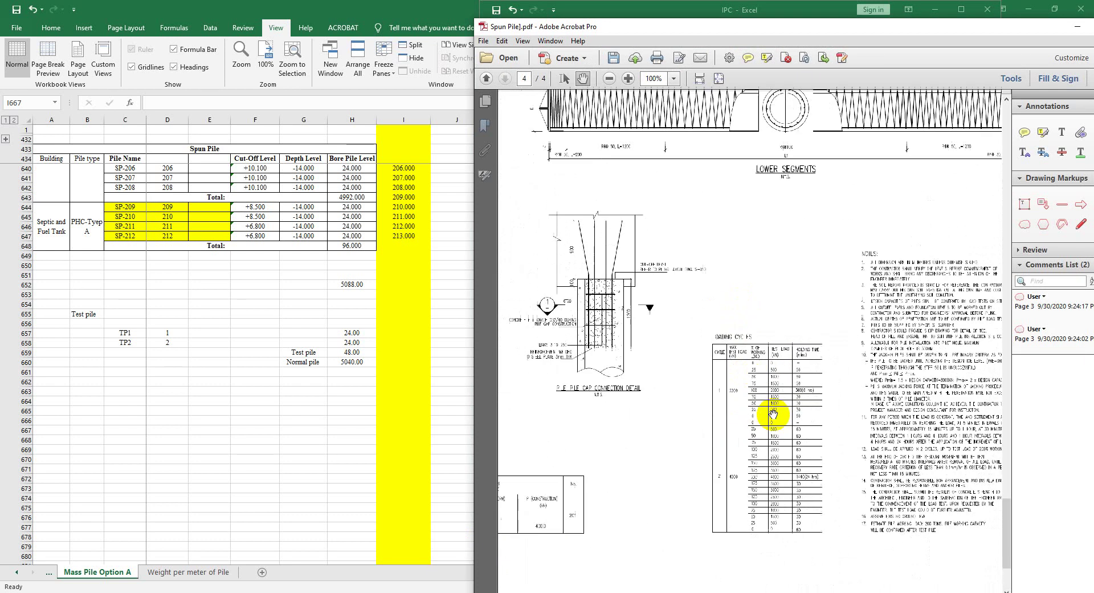
pyautogui.keyDown('ctrl'); pyautogui.scroll(3, 774, 414); pyautogui.keyUp('ctrl')
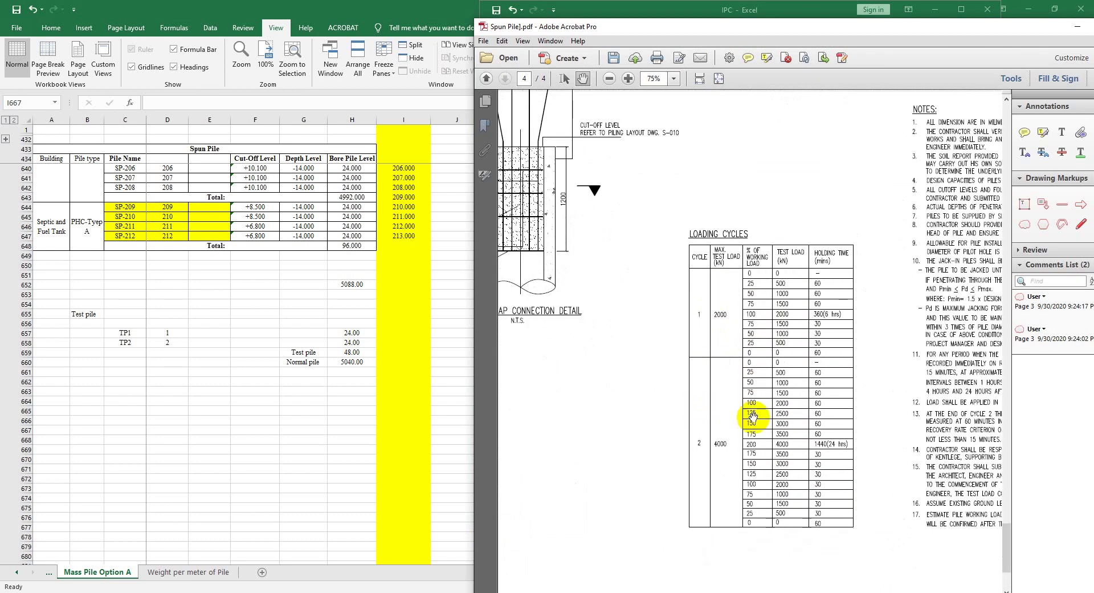
pyautogui.moveTo(691, 374); pyautogui.dragTo(813, 369)
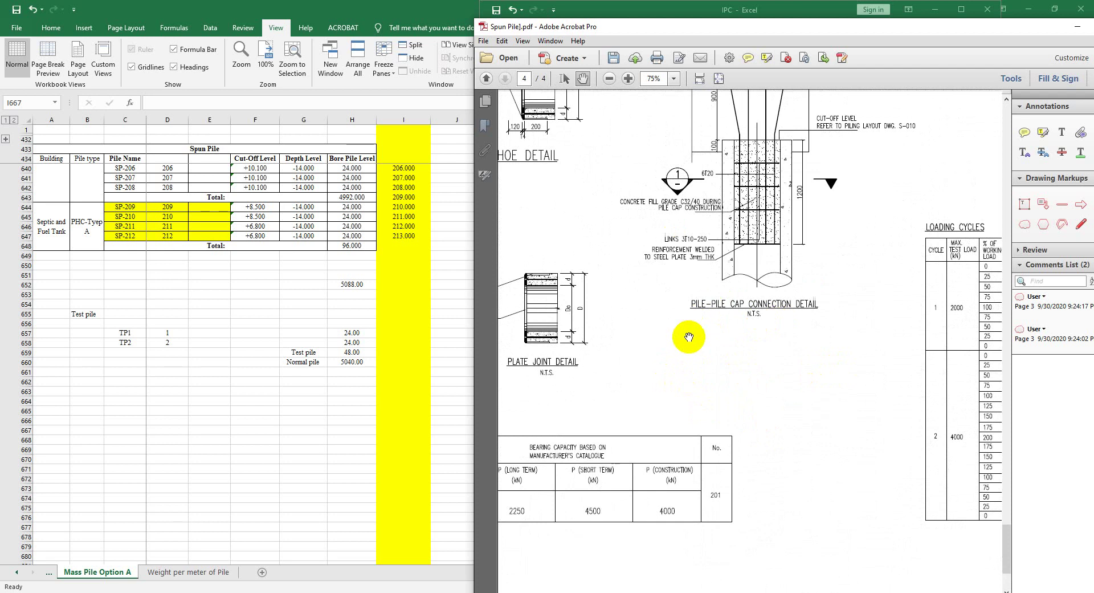
pyautogui.keyDown('ctrl'); pyautogui.scroll(-2, 689, 337); pyautogui.keyUp('ctrl')
pyautogui.keyDown('ctrl'); pyautogui.scroll(5, 781, 342); pyautogui.keyUp('ctrl')
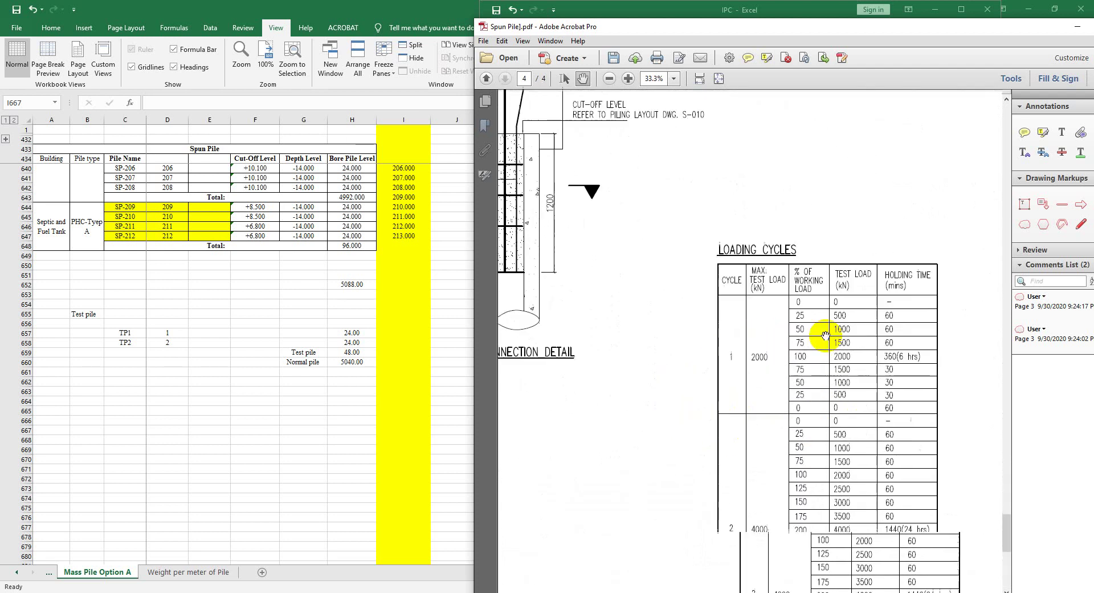
pyautogui.keyDown('ctrl'); pyautogui.scroll(-5, 826, 335); pyautogui.keyUp('ctrl')
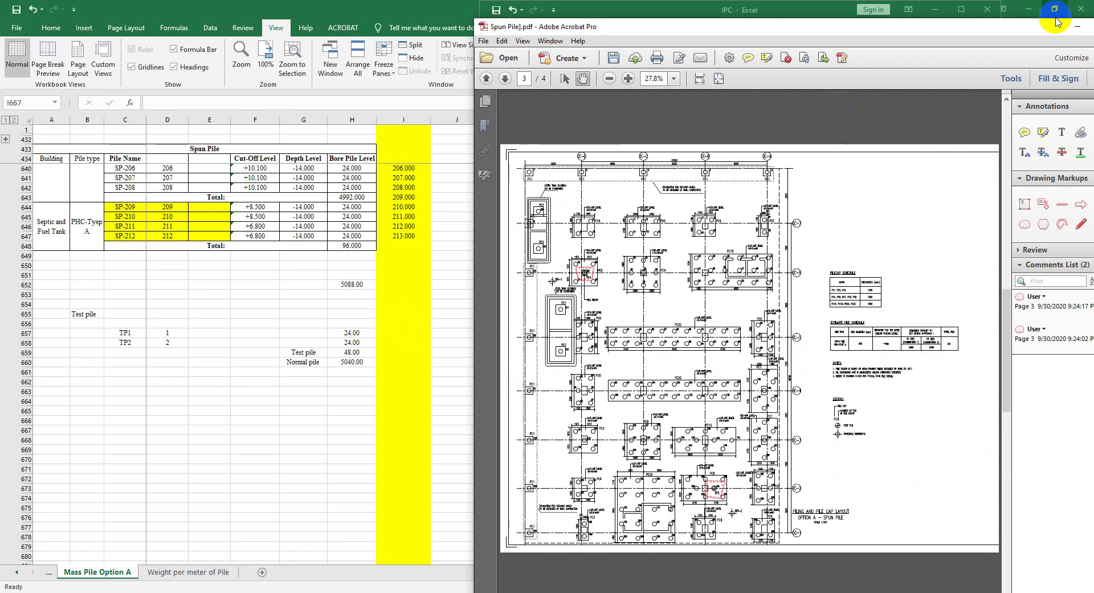
# Return to the IPC workbook and check the quantities of spun piles and wall spun piles on the Mass Piles (2) sheet.
pyautogui.click(1073, 28)
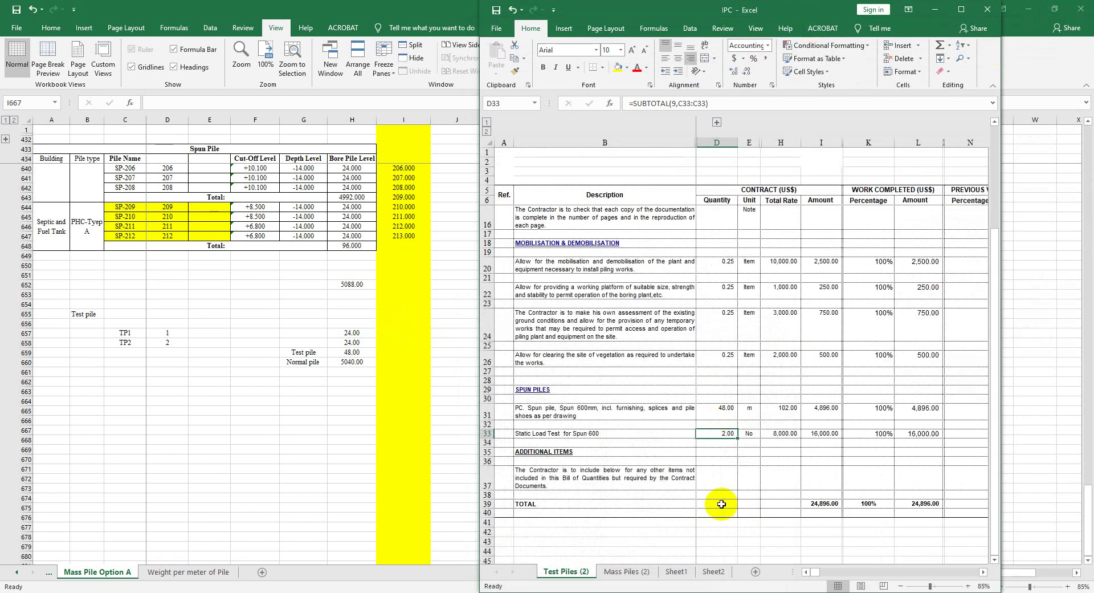
pyautogui.click(620, 572)
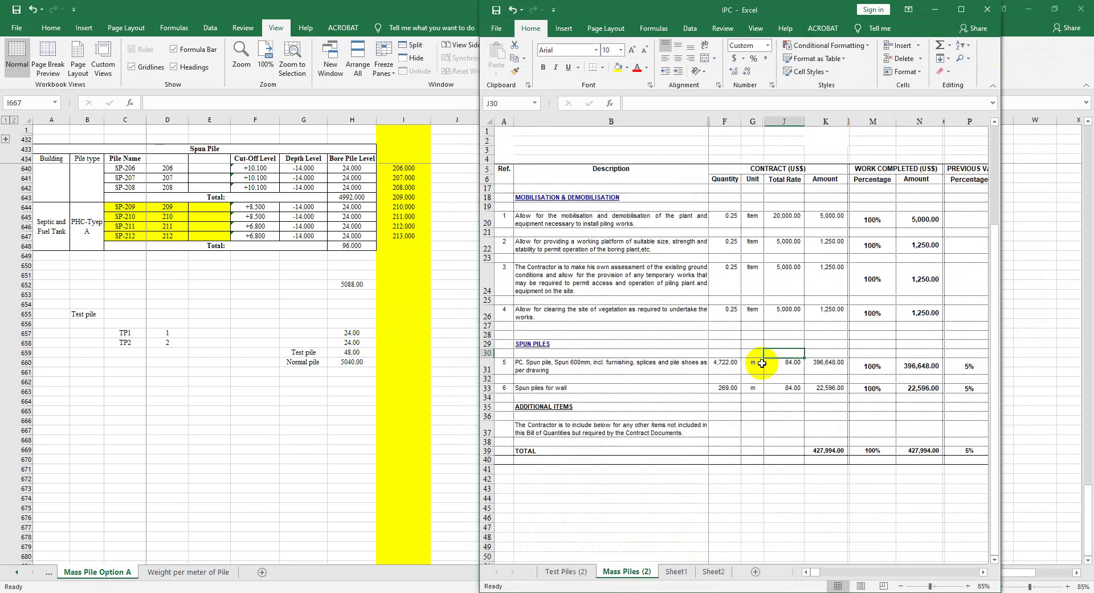
pyautogui.click(731, 363)
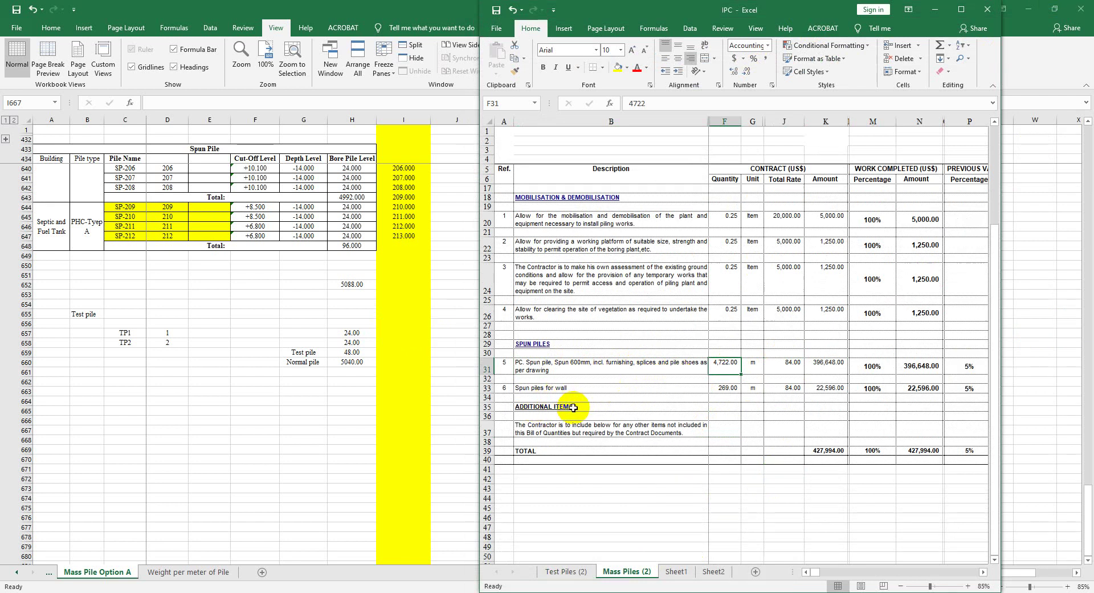
pyautogui.click(727, 387)
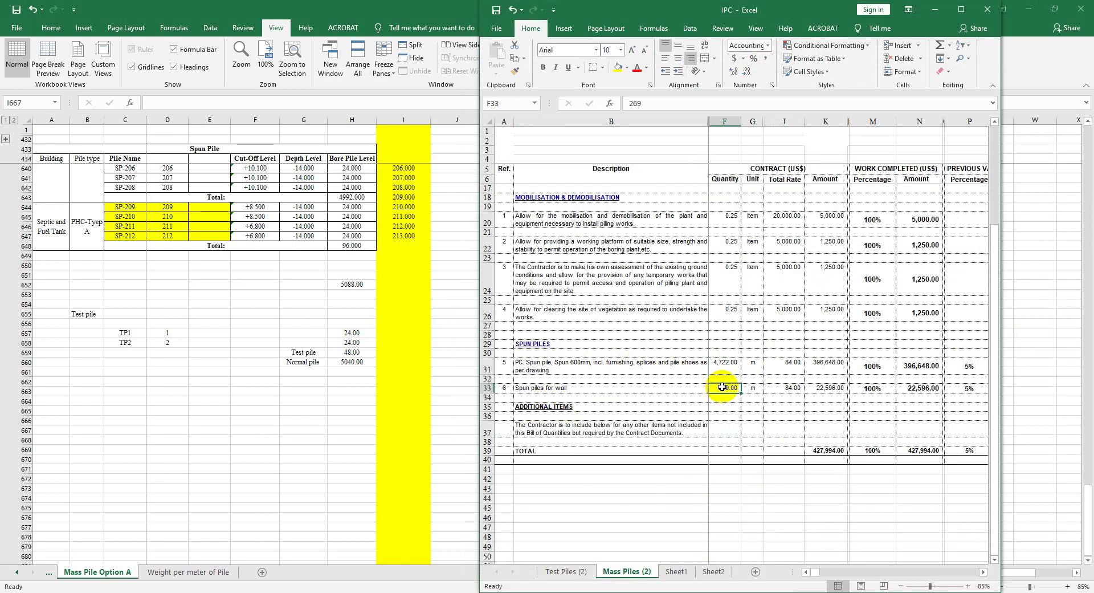
# Delete the "Spun piles for wall" row from the Mass Piles (2) bill in the IPC workbook.
pyautogui.click(488, 388)
pyautogui.rightClick(490, 388)
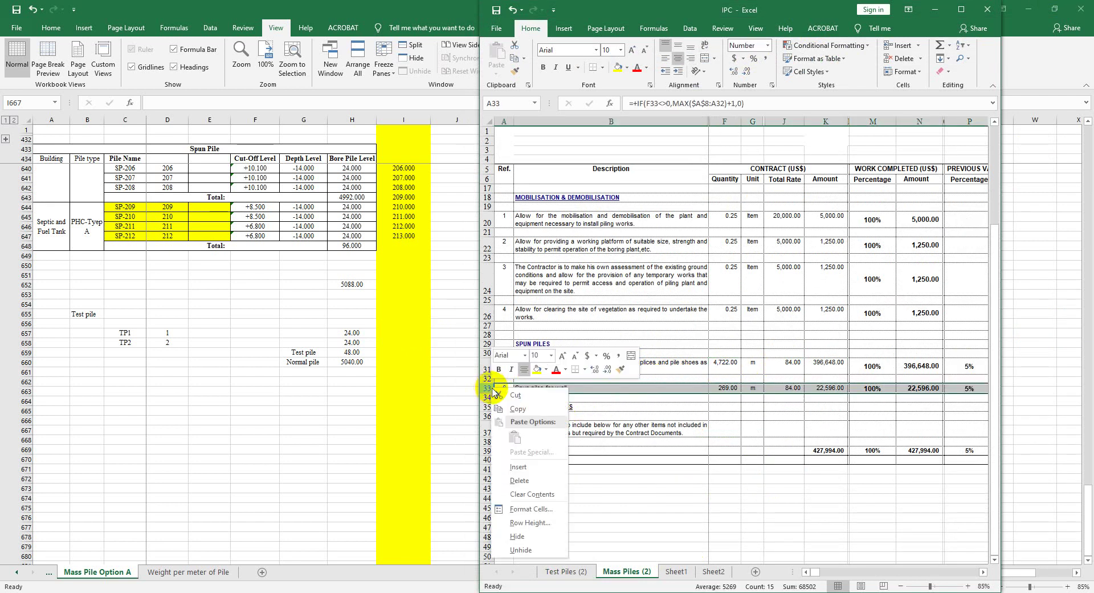
pyautogui.click(520, 480)
pyautogui.click(521, 365)
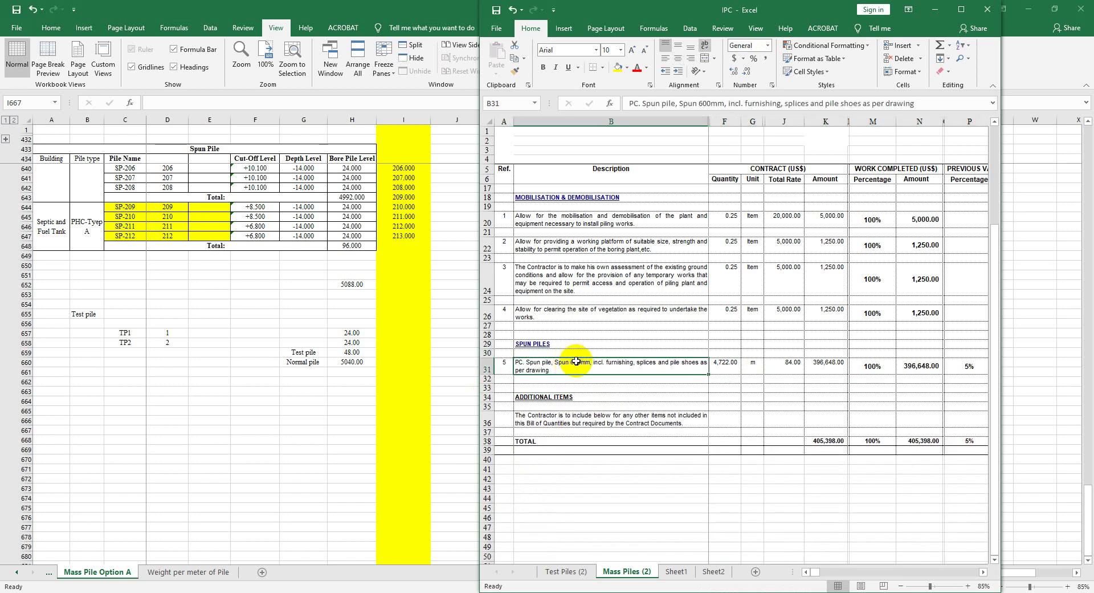
# Check the normal pile total in H660 of the takeoff and set the 600mm spun pile quantity in F31 of the IPC workbook to 5,040.
pyautogui.click(352, 364)
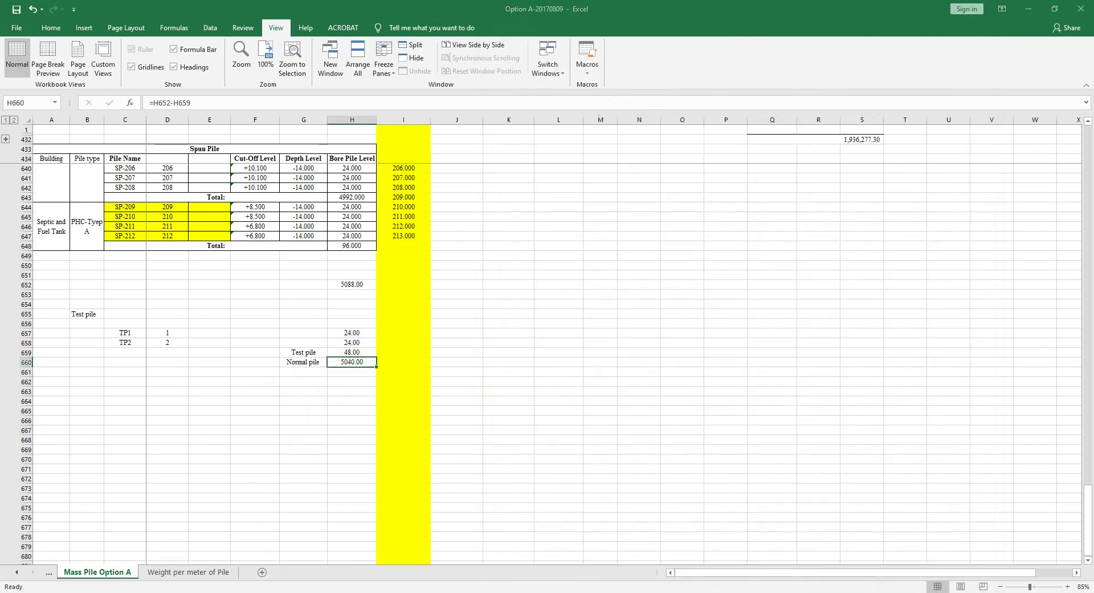
pyautogui.moveTo(214, 590)
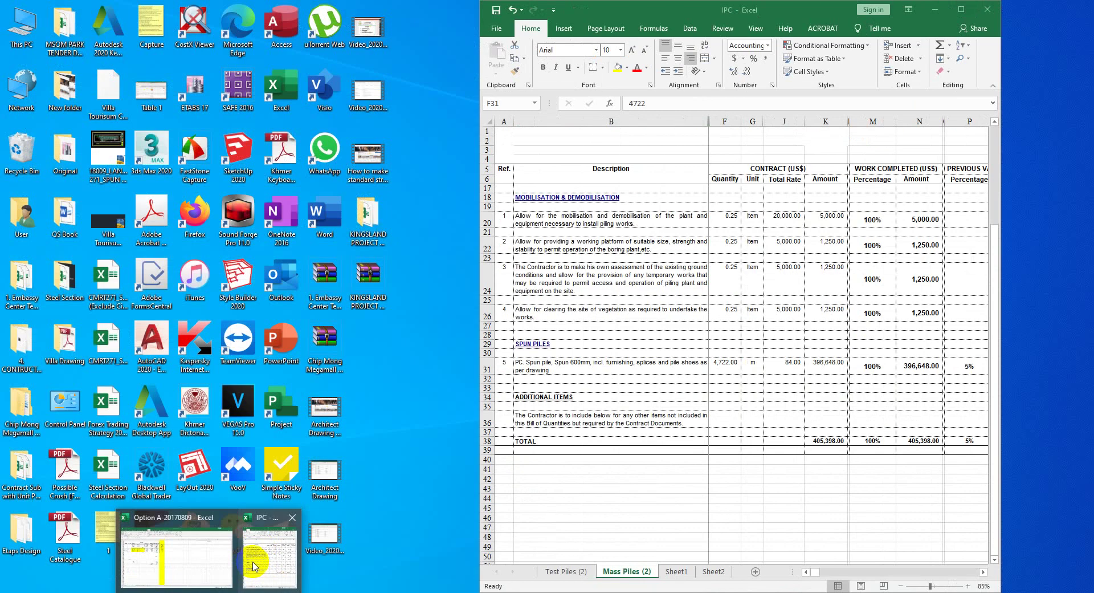
pyautogui.click(254, 562)
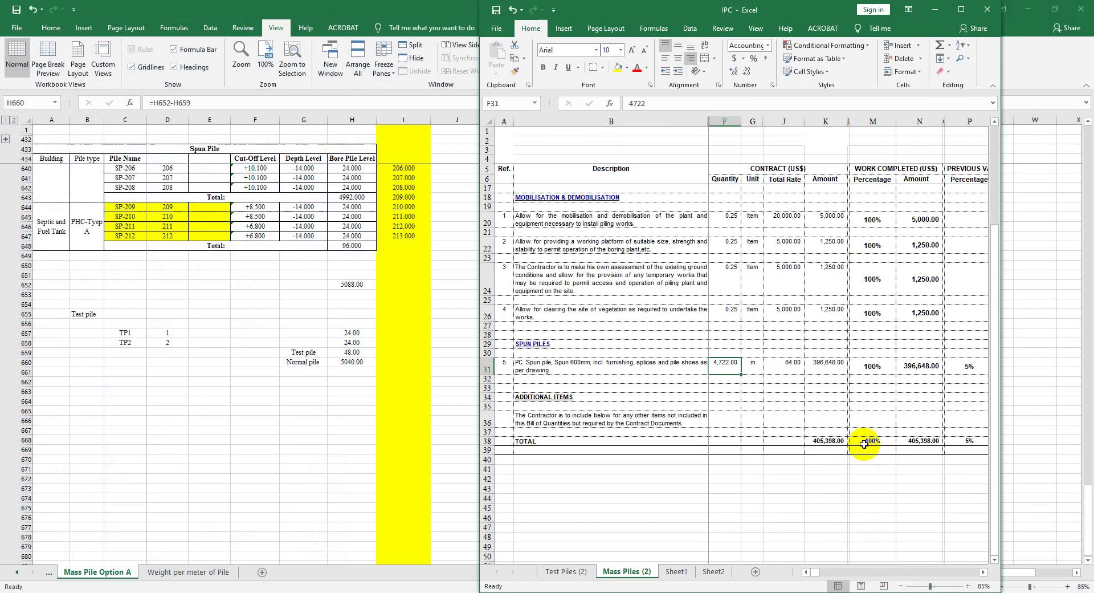
pyautogui.write('5')
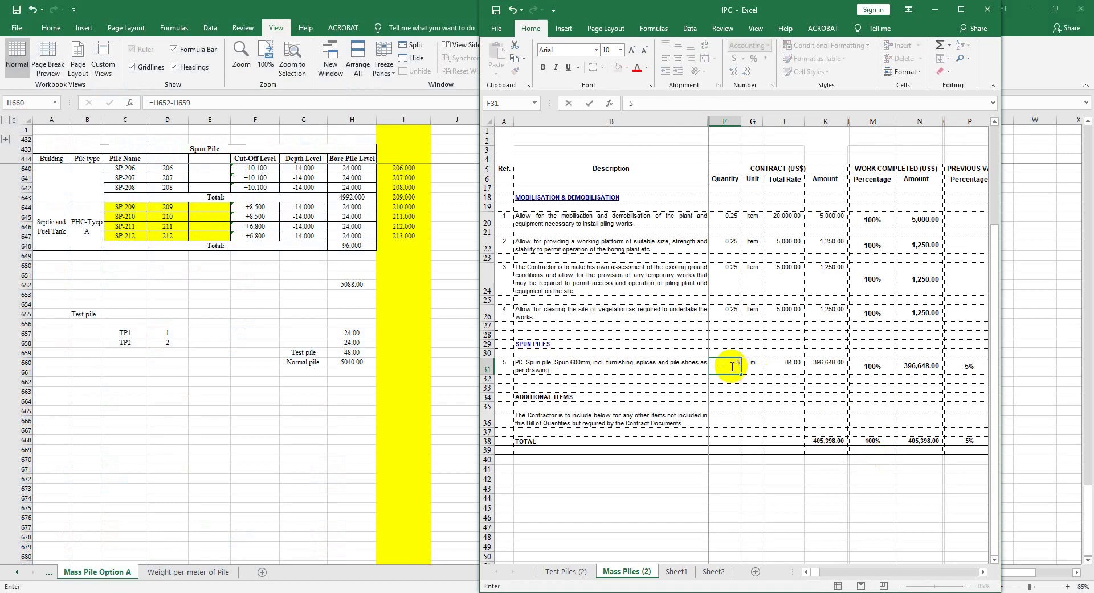
pyautogui.write(',040')
pyautogui.press('Return')
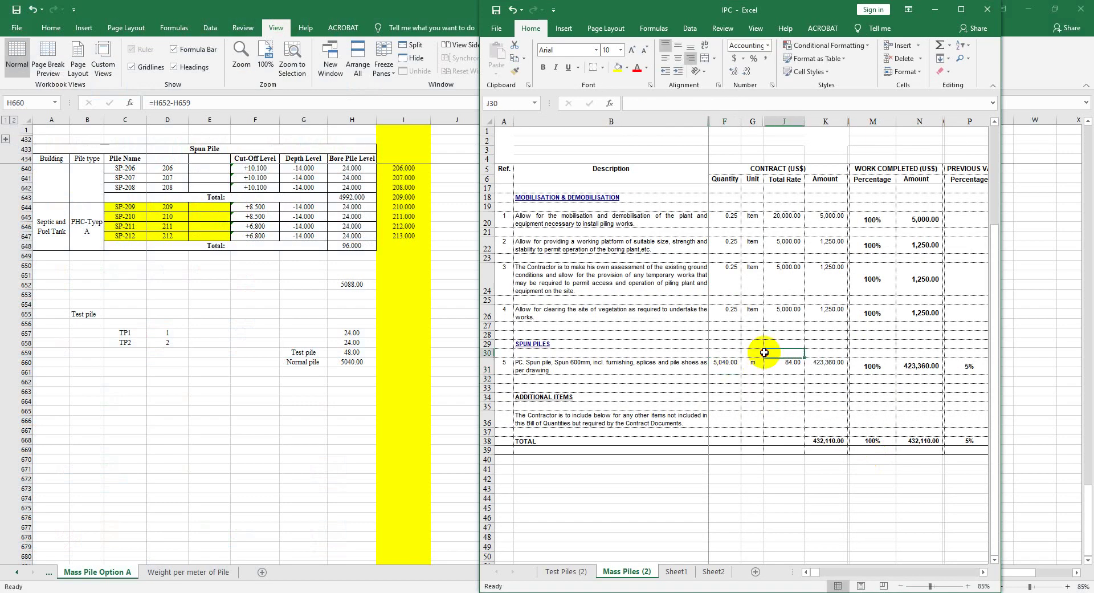
pyautogui.click(753, 365)
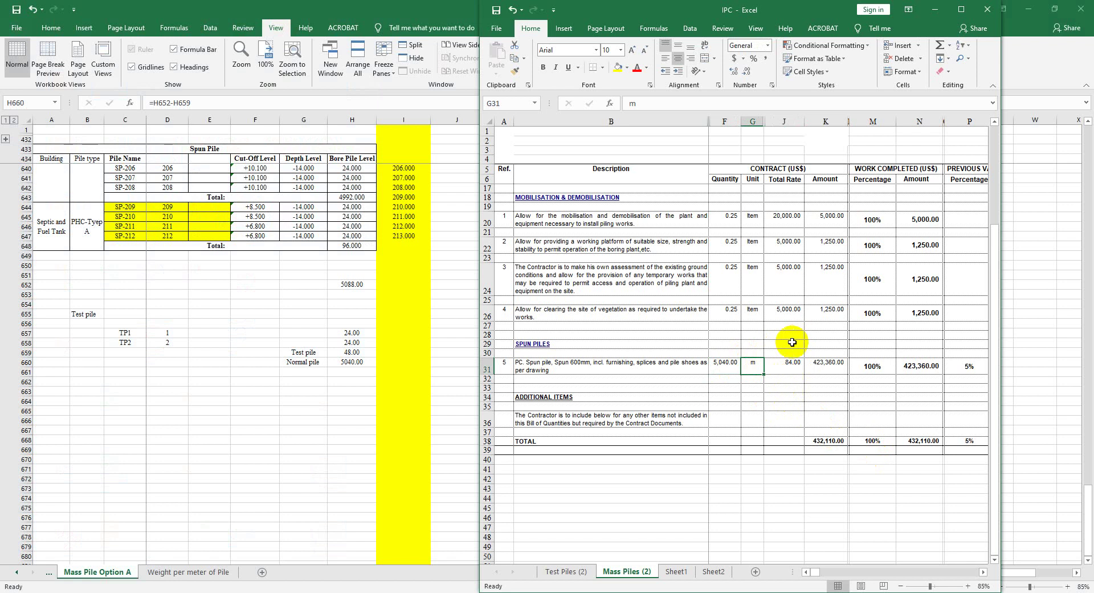
pyautogui.moveTo(725, 365)
pyautogui.mouseDown()
pyautogui.moveTo(812, 368)
pyautogui.moveTo(725, 366)
pyautogui.mouseUp()
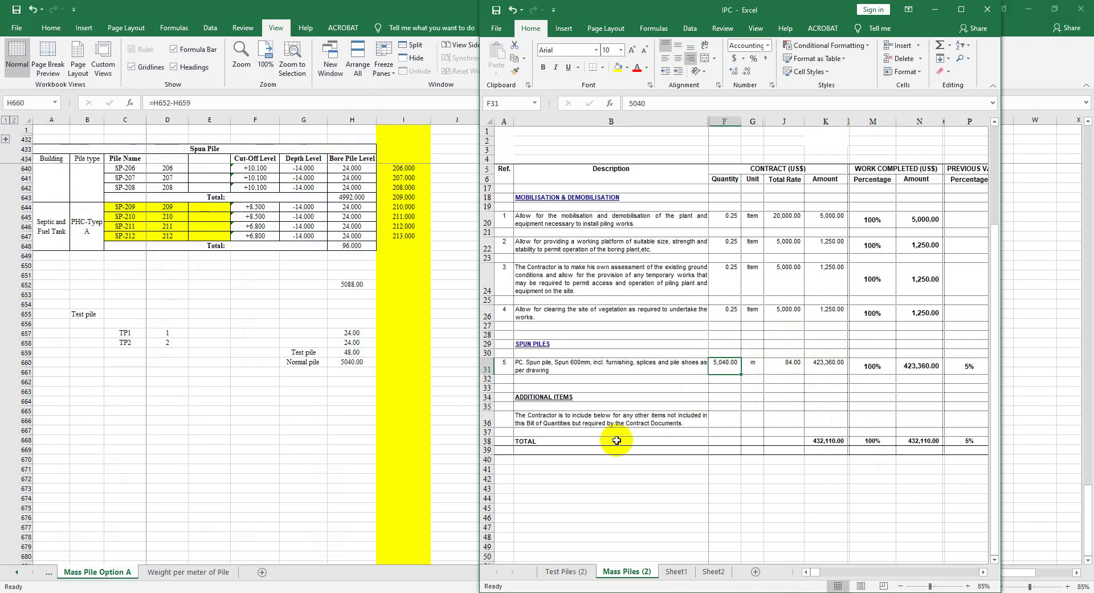
pyautogui.click(815, 412)
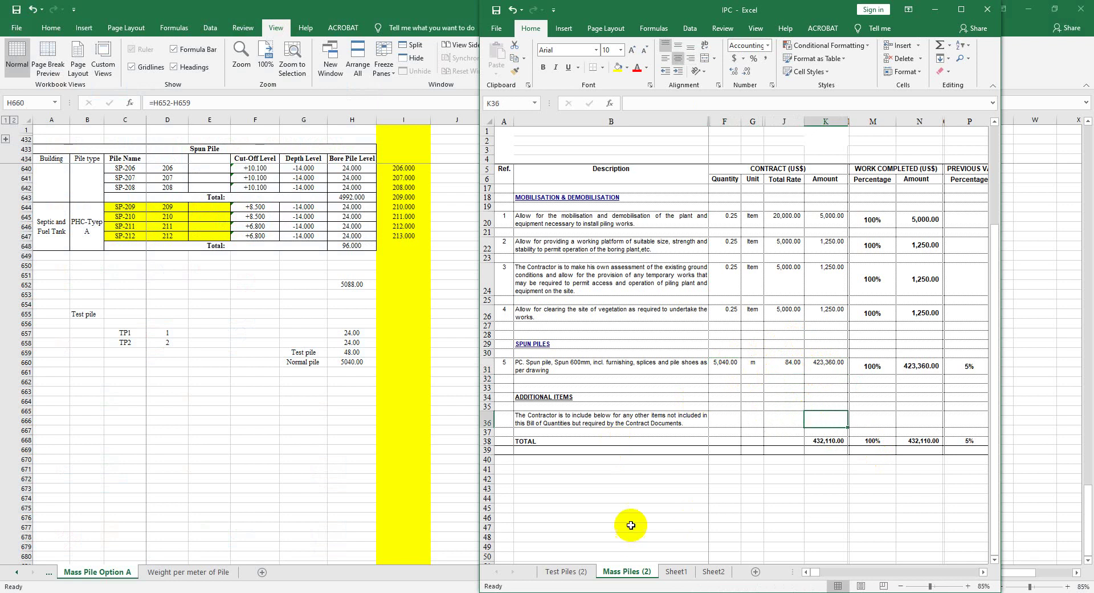
pyautogui.click(690, 471)
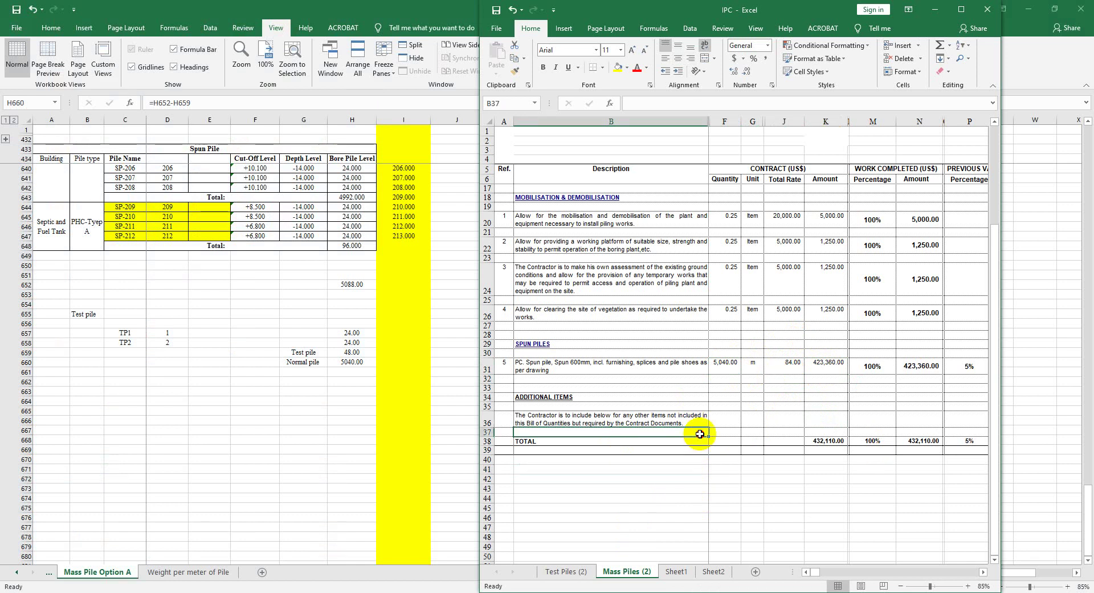
pyautogui.click(666, 498)
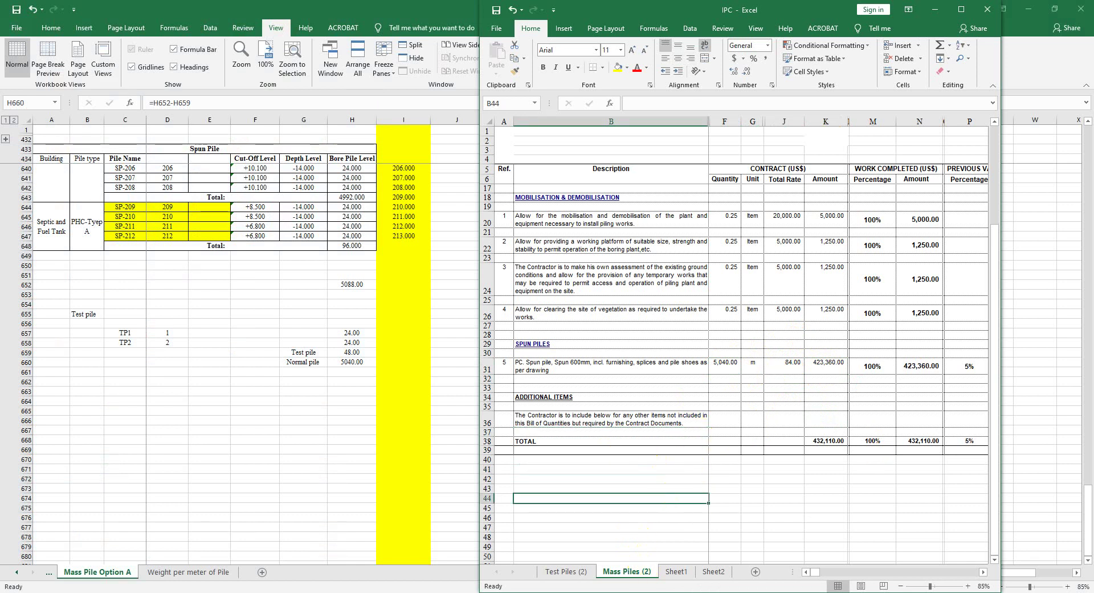